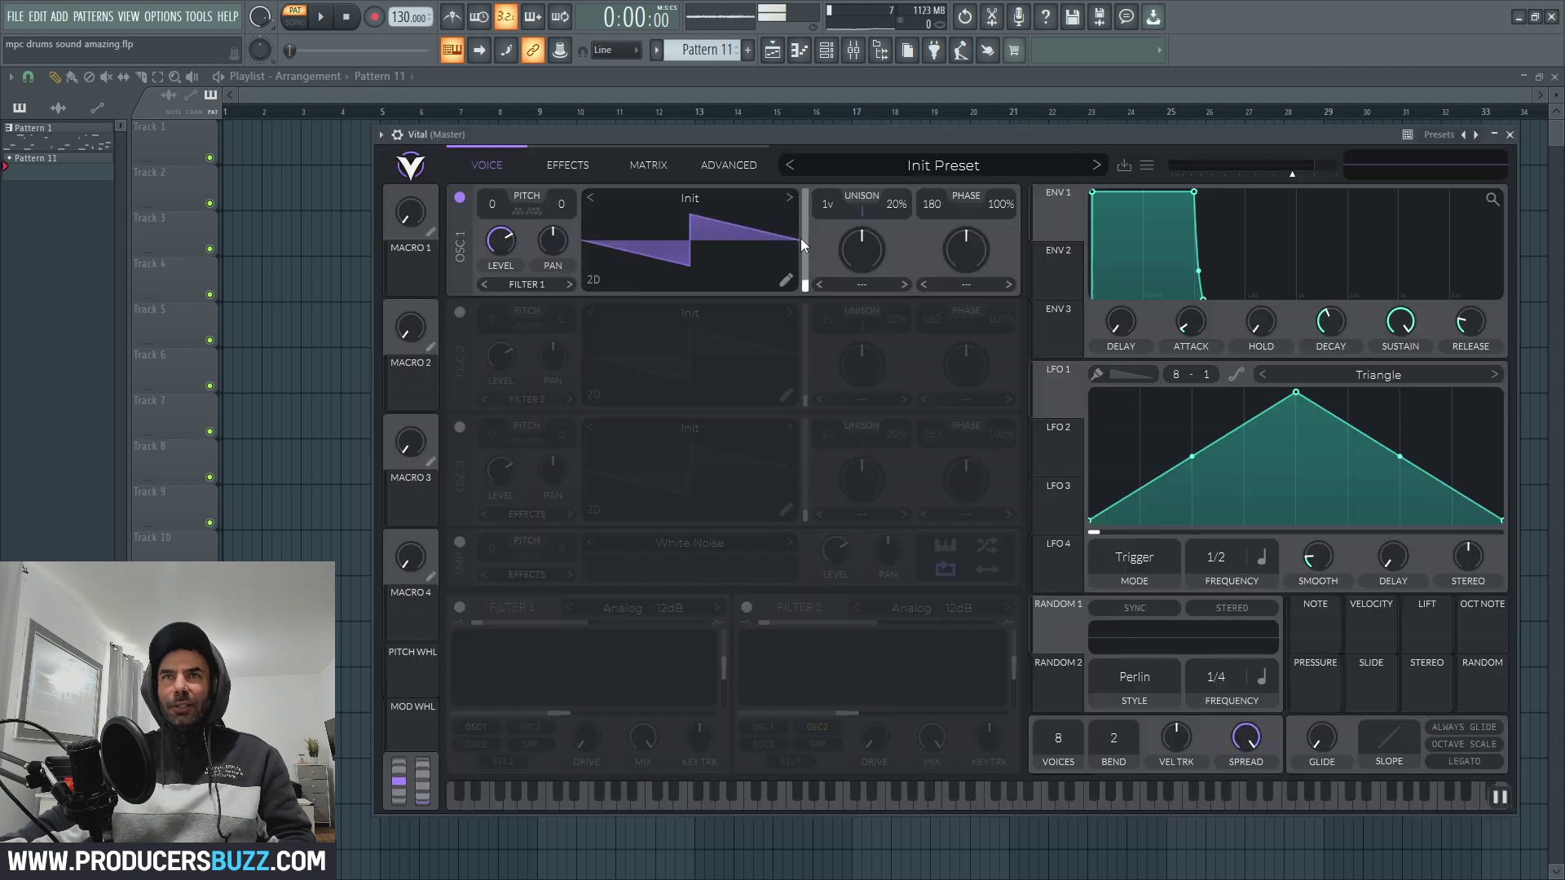
Look through Vital's Voice, Effects, Matrix and Advanced pages with the Init Preset loaded.
{"action": "left_click_drag", "start_coordinate": [862, 134], "coordinate": [842, 155]}
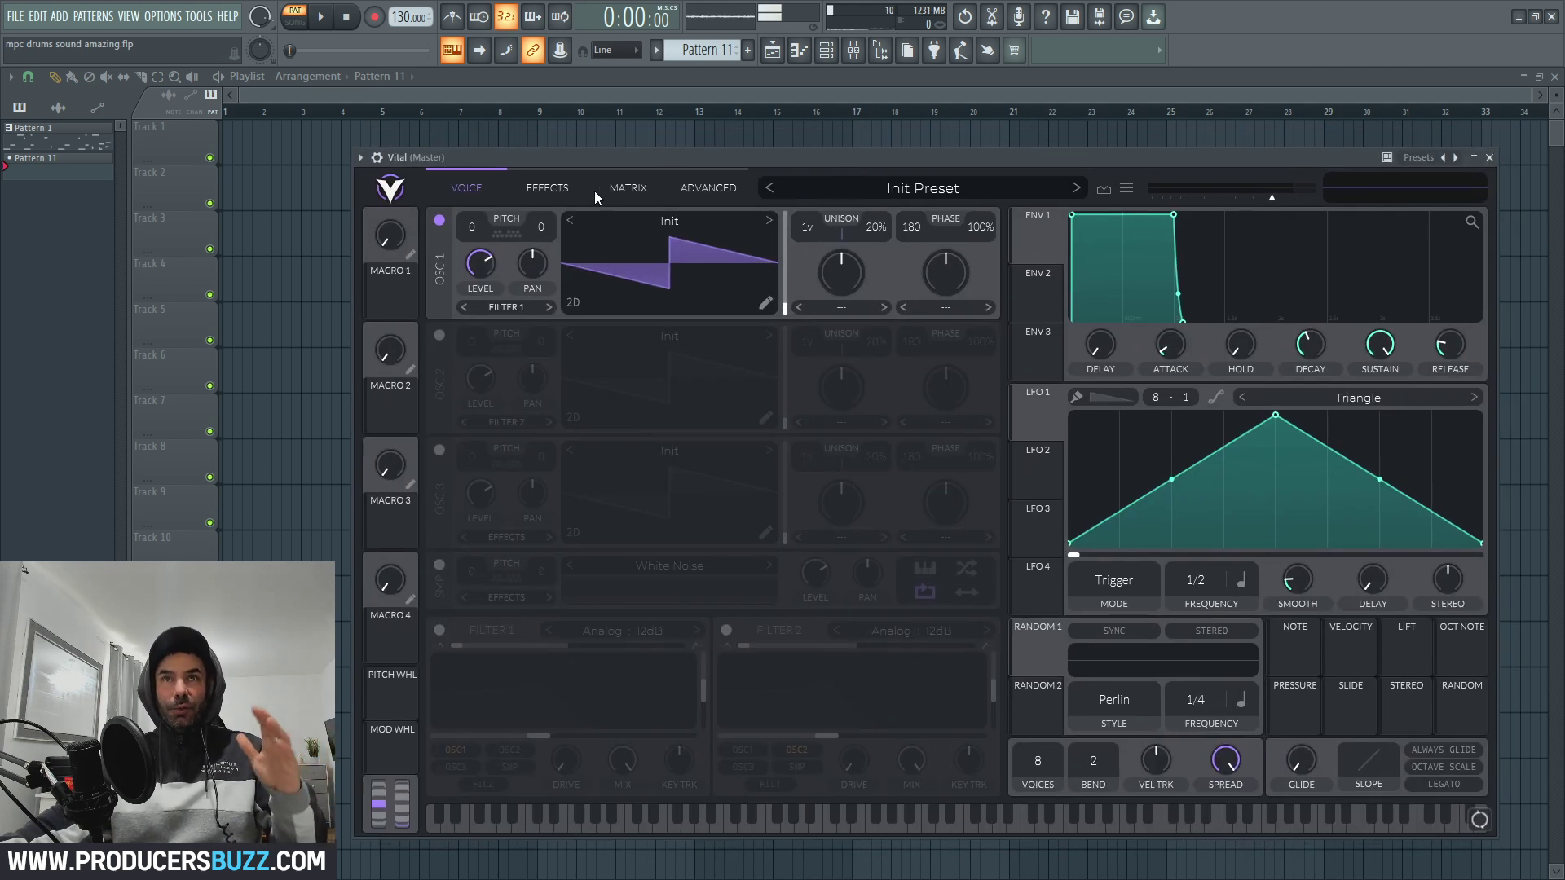
{"action": "left_click", "coordinate": [557, 192]}
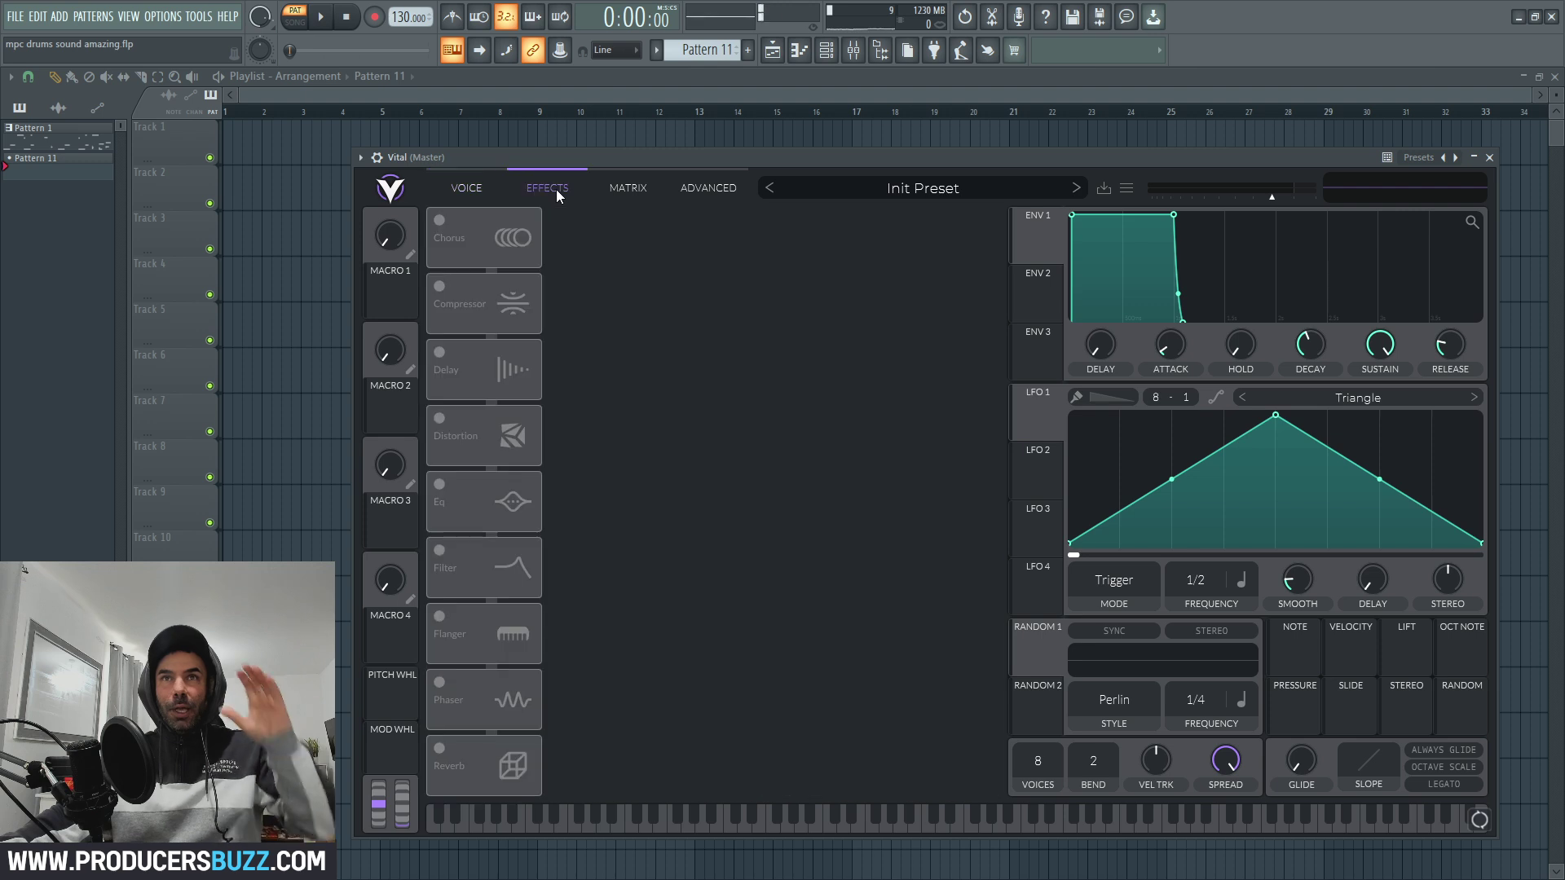
{"action": "left_click", "coordinate": [648, 189]}
{"action": "left_click", "coordinate": [695, 188]}
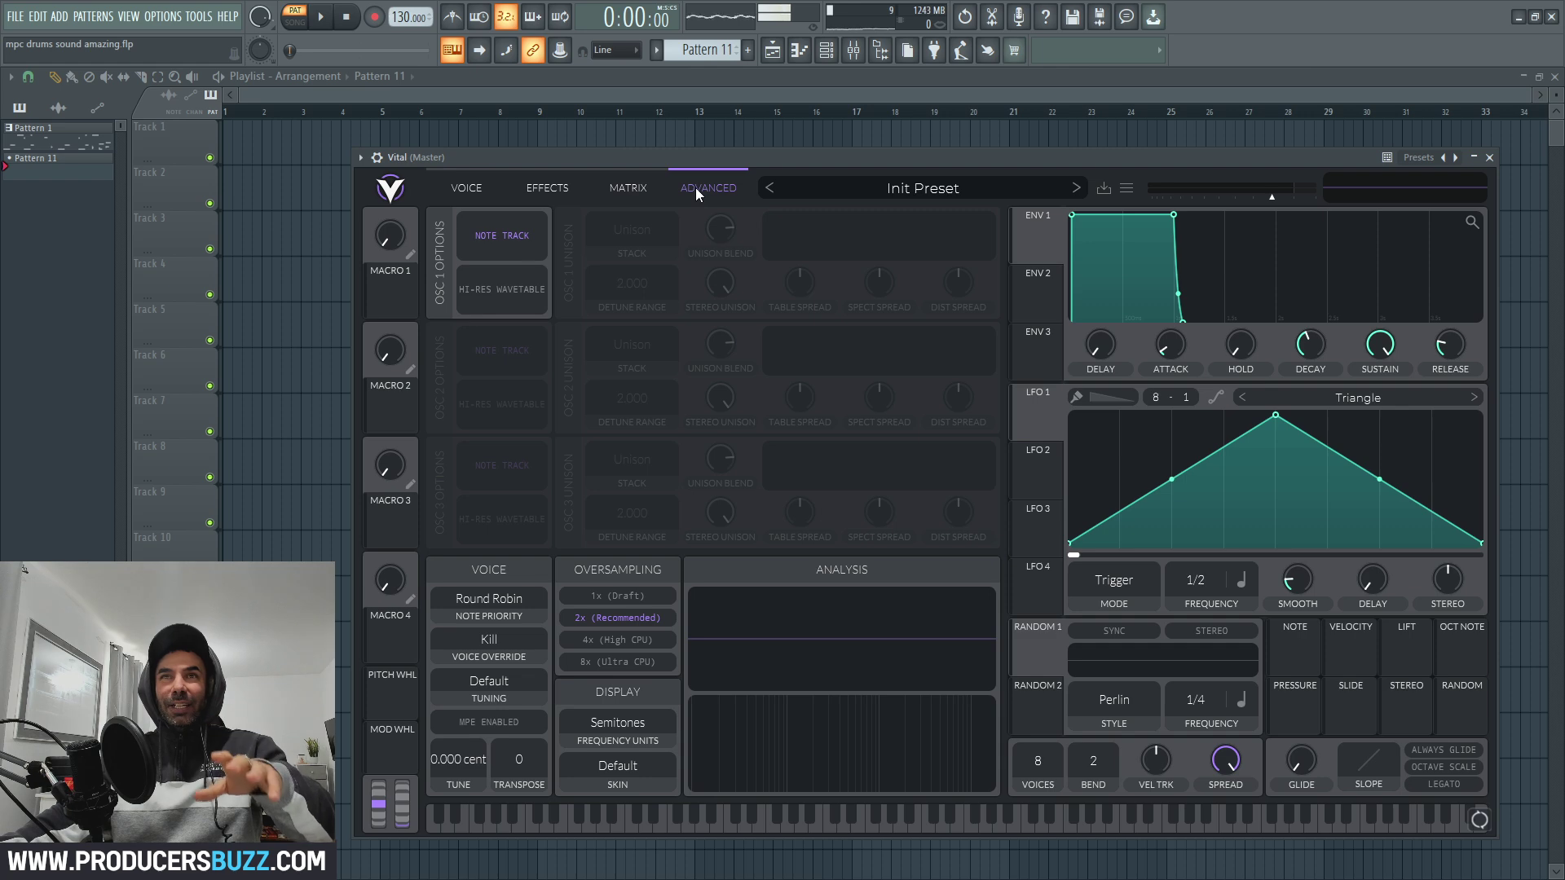
{"action": "left_click", "coordinate": [480, 193]}
{"action": "left_click", "coordinate": [548, 189]}
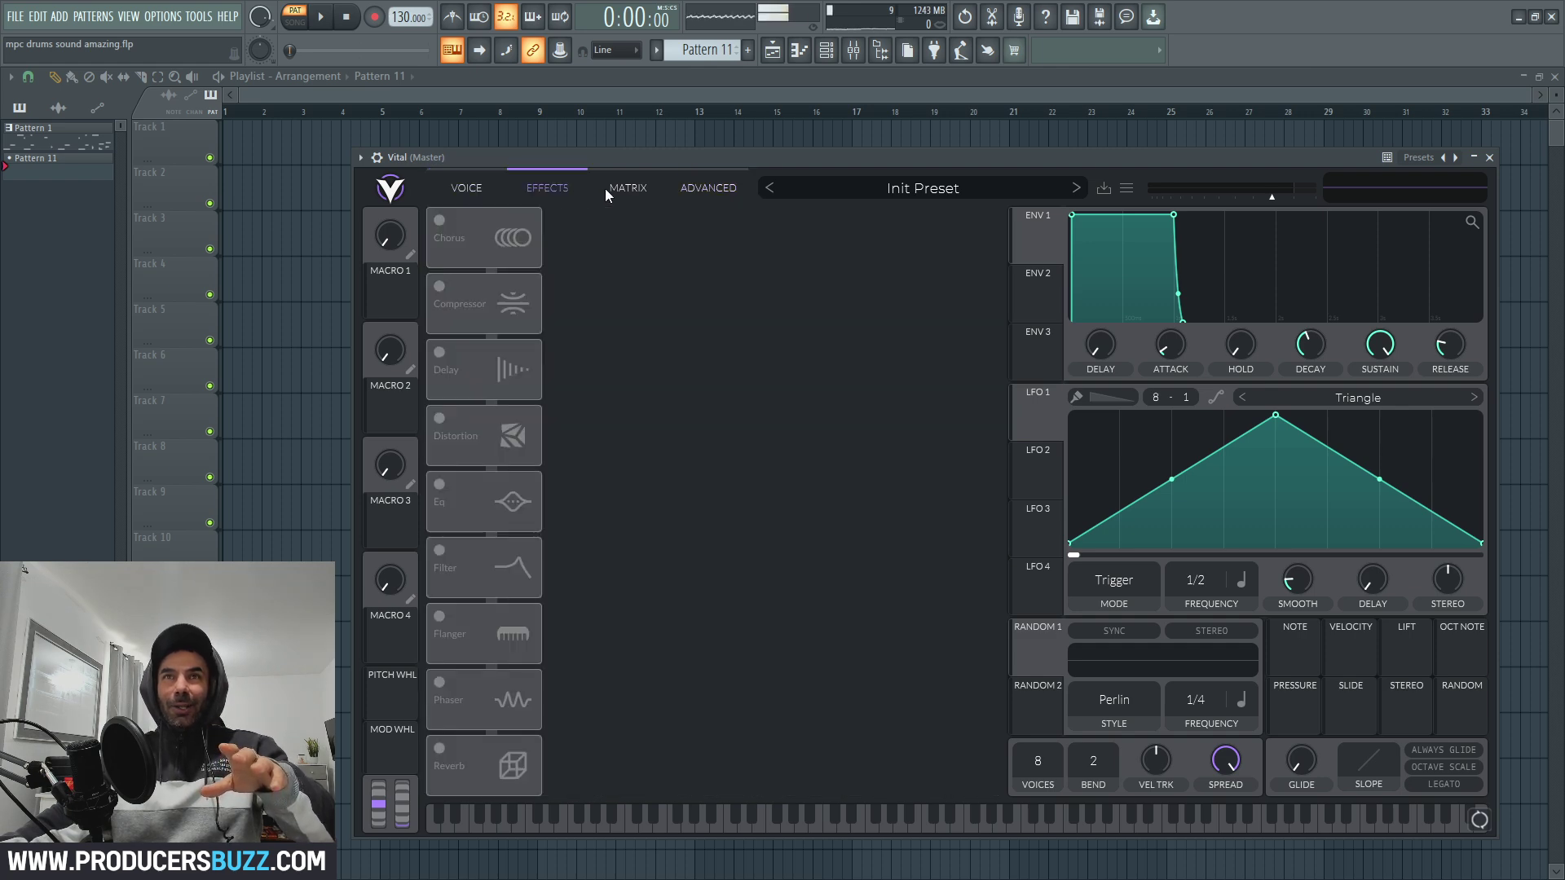
{"action": "left_click", "coordinate": [627, 190]}
{"action": "left_click", "coordinate": [696, 189]}
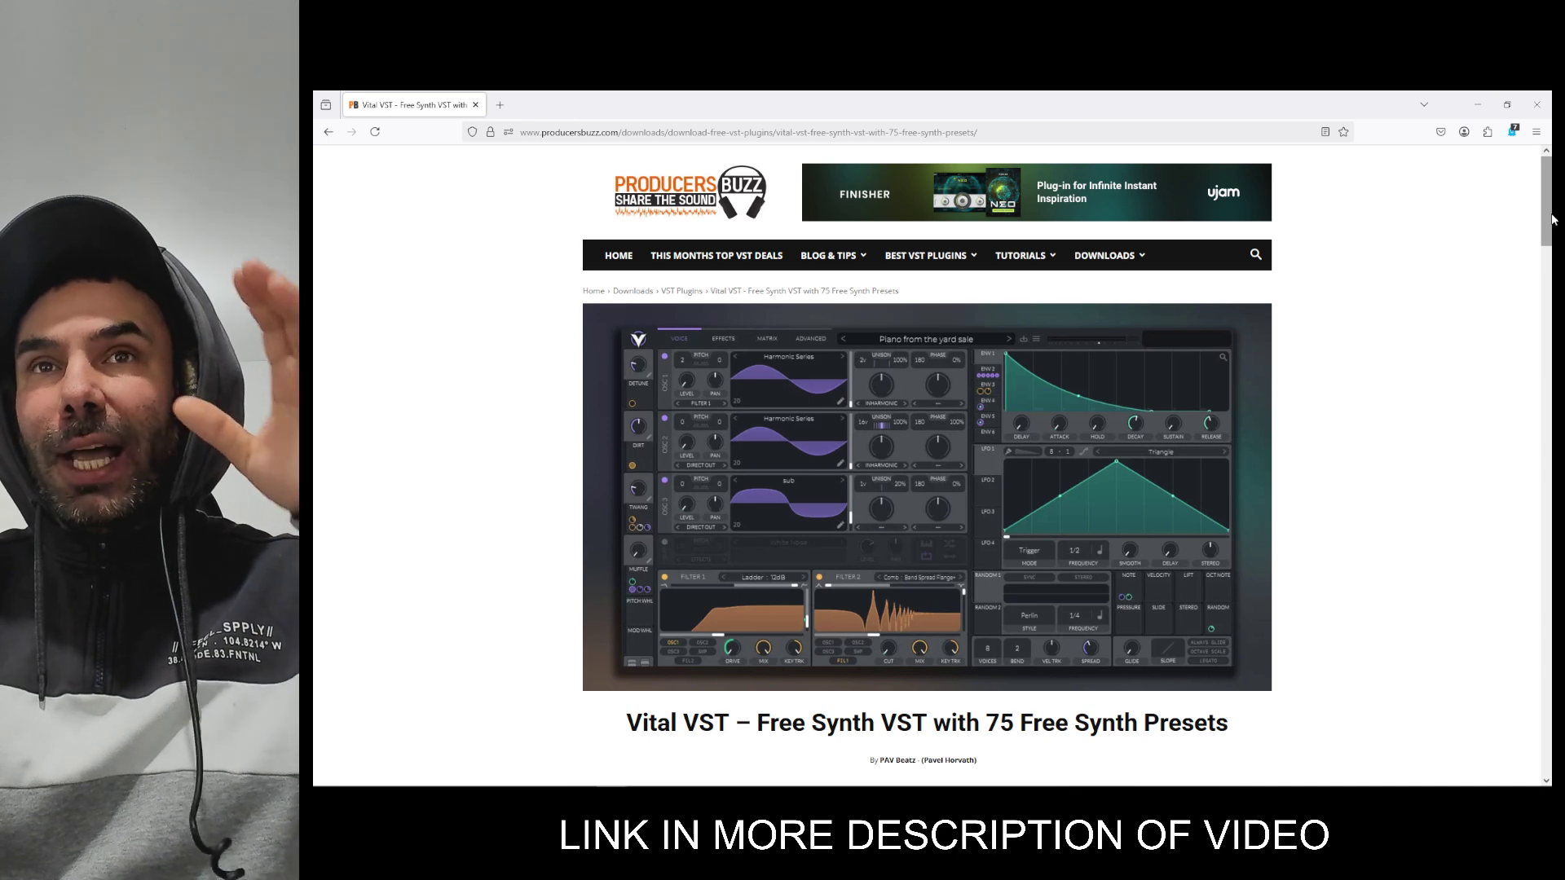
Switch to the browser and read the Vital VST page's free version details and download options.
{"action": "left_click_drag", "start_coordinate": [1551, 211], "coordinate": [1553, 373]}
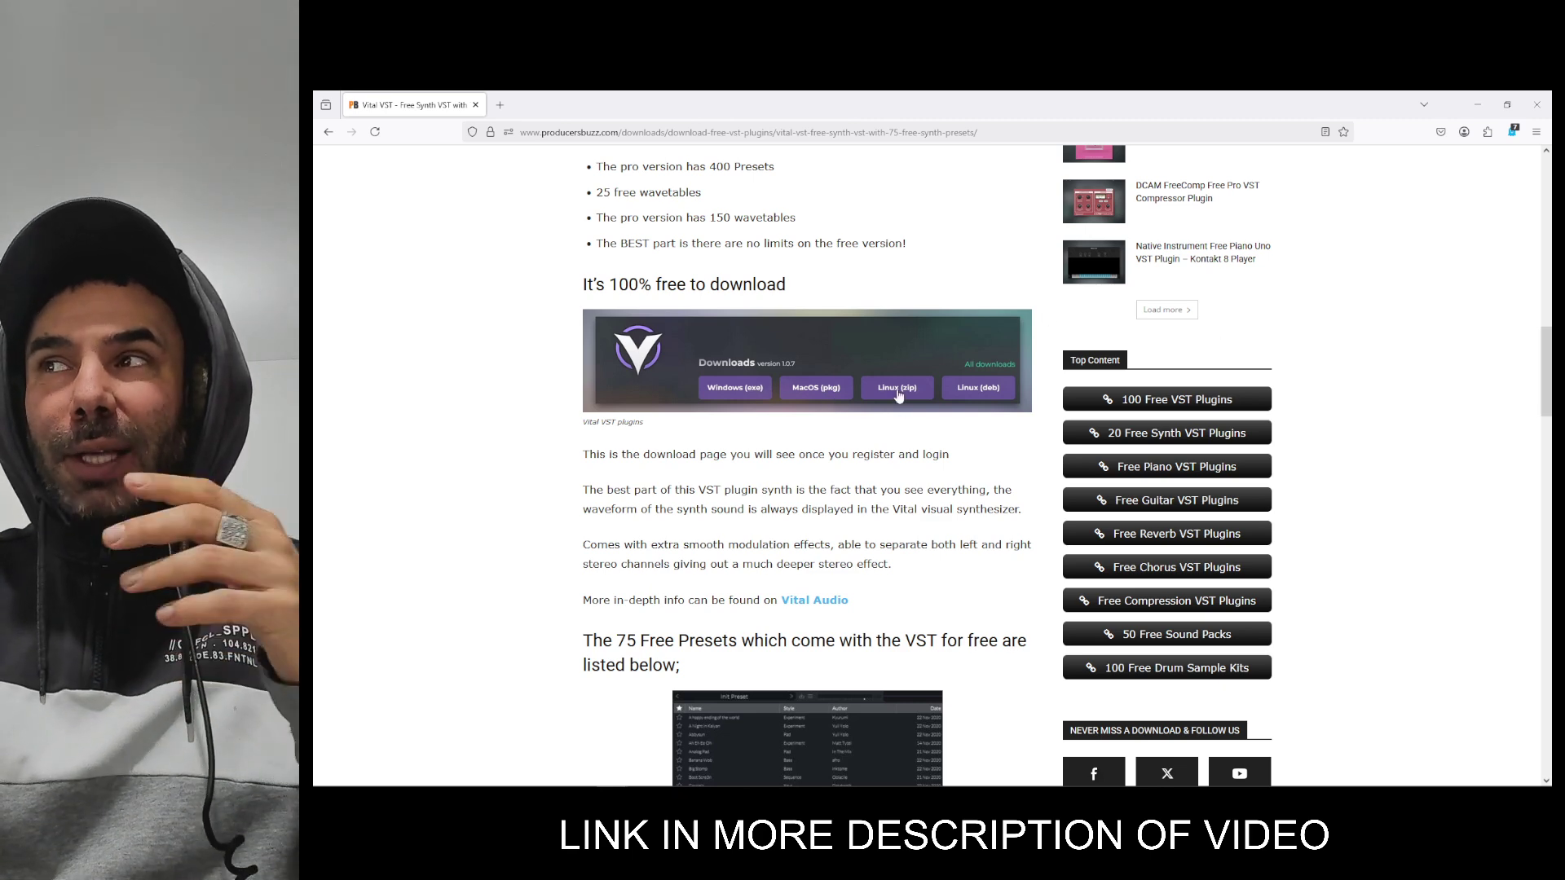
{"action": "left_click_drag", "start_coordinate": [1551, 378], "coordinate": [1553, 188]}
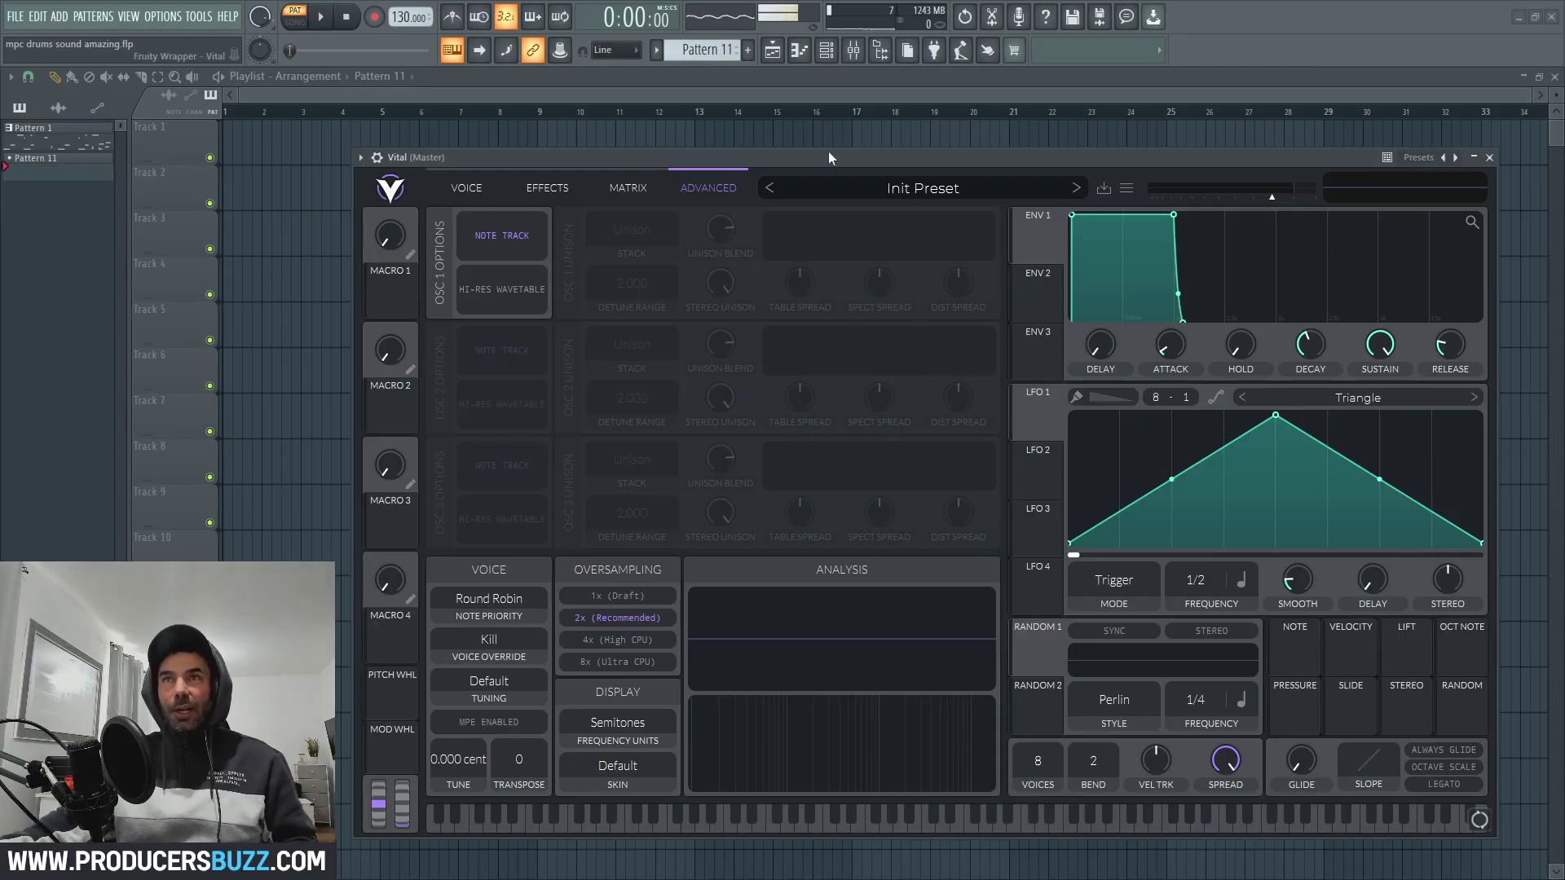
Switch back to Vital in FL Studio and load the Keystation preset from the Keys presets.
{"action": "left_click_drag", "start_coordinate": [828, 154], "coordinate": [844, 126]}
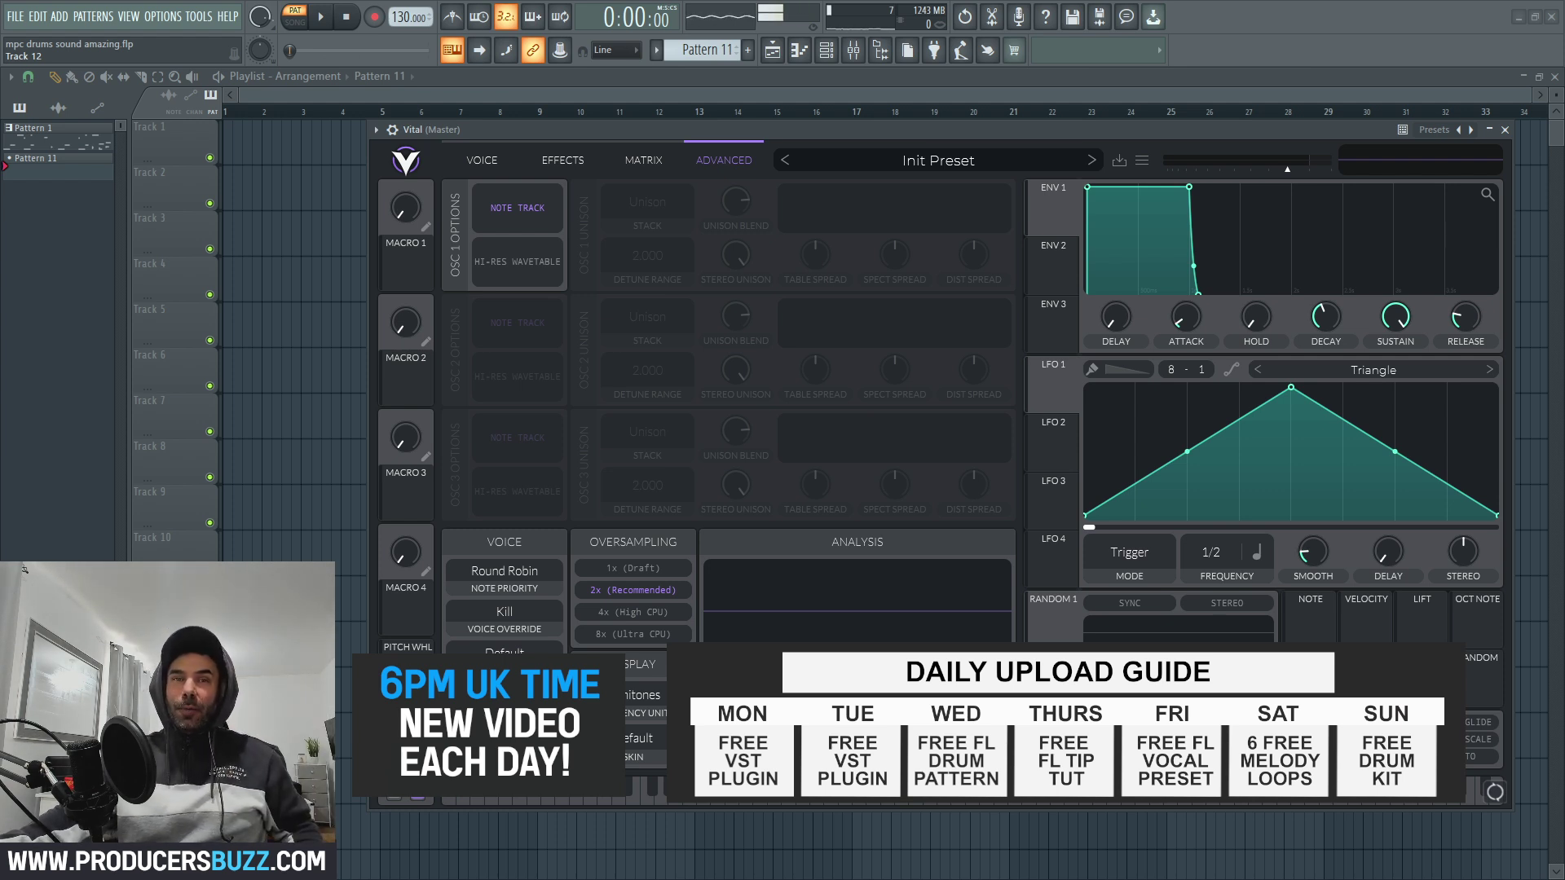
{"action": "left_click", "coordinate": [938, 160]}
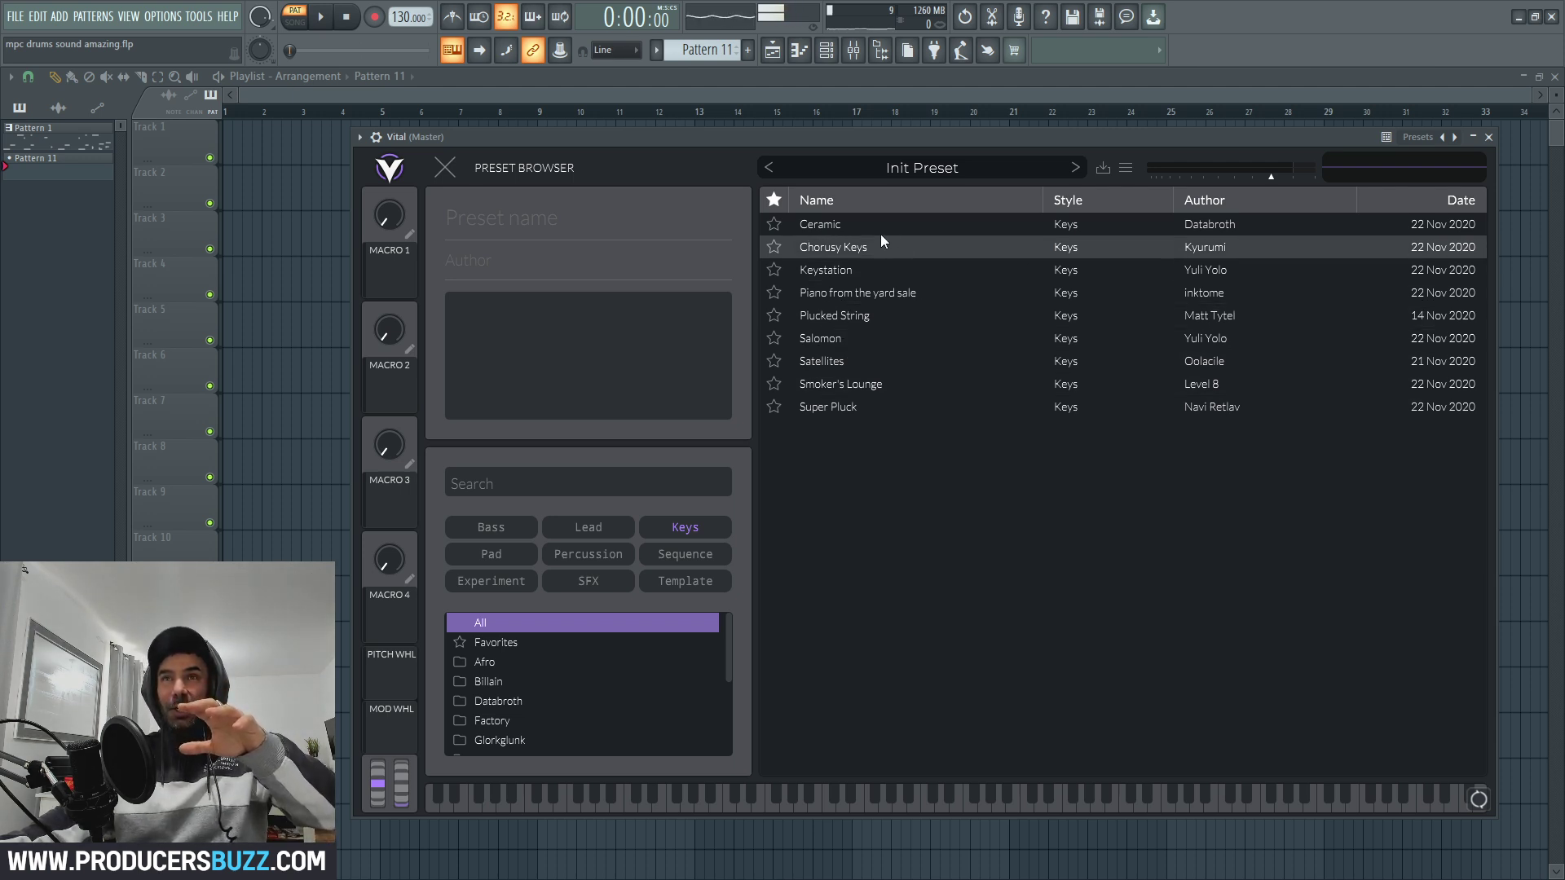
{"action": "left_click", "coordinate": [858, 232]}
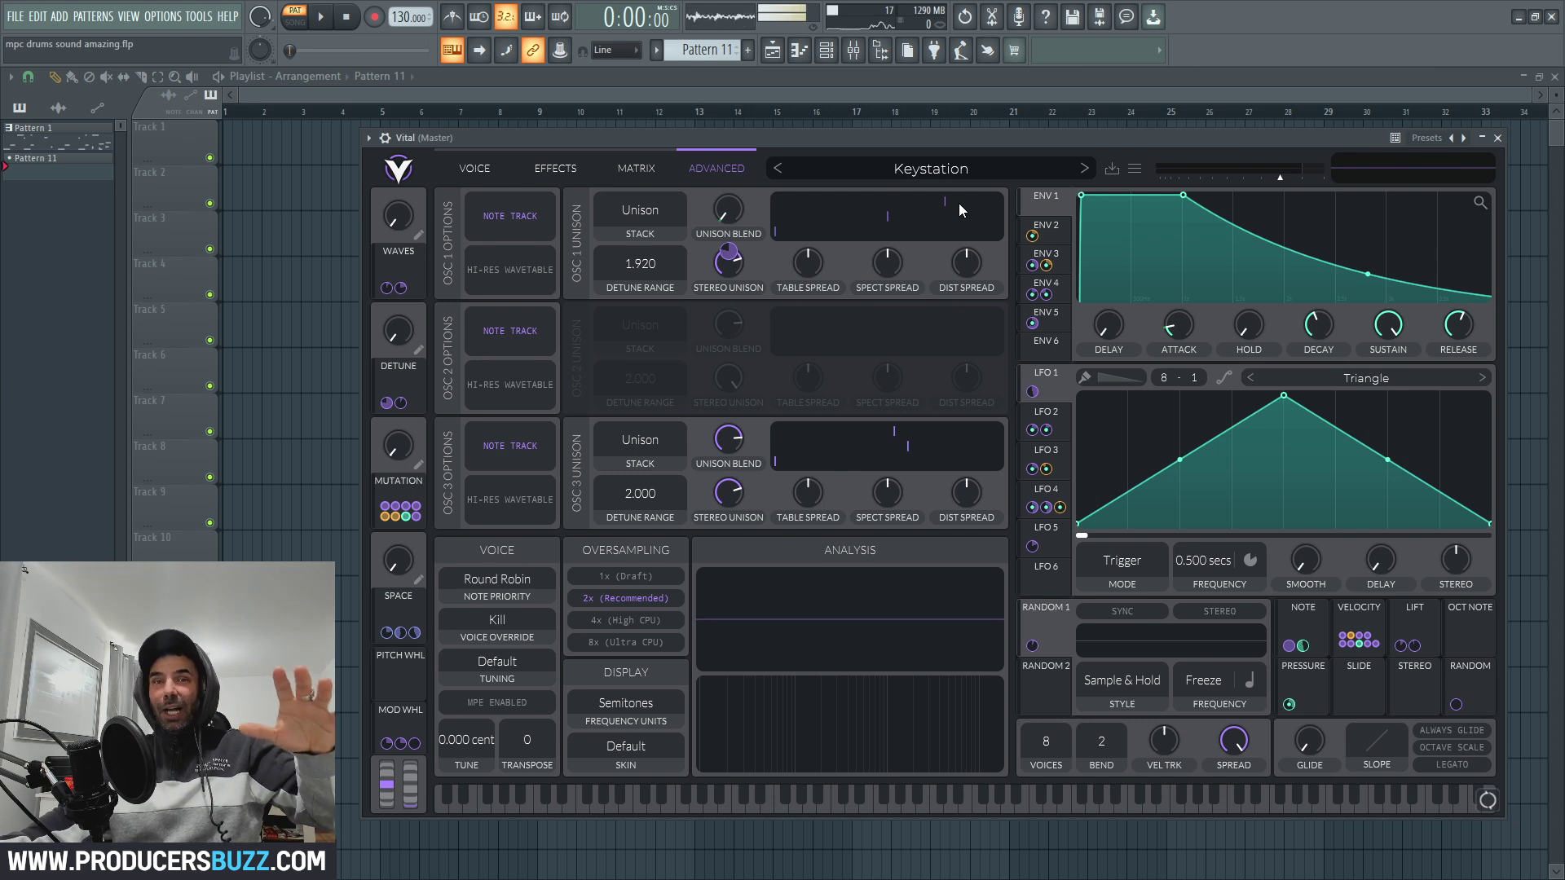
Review the Keystation preset's description and the Keys style presets, and return to the Voice page.
{"action": "left_click", "coordinate": [939, 172]}
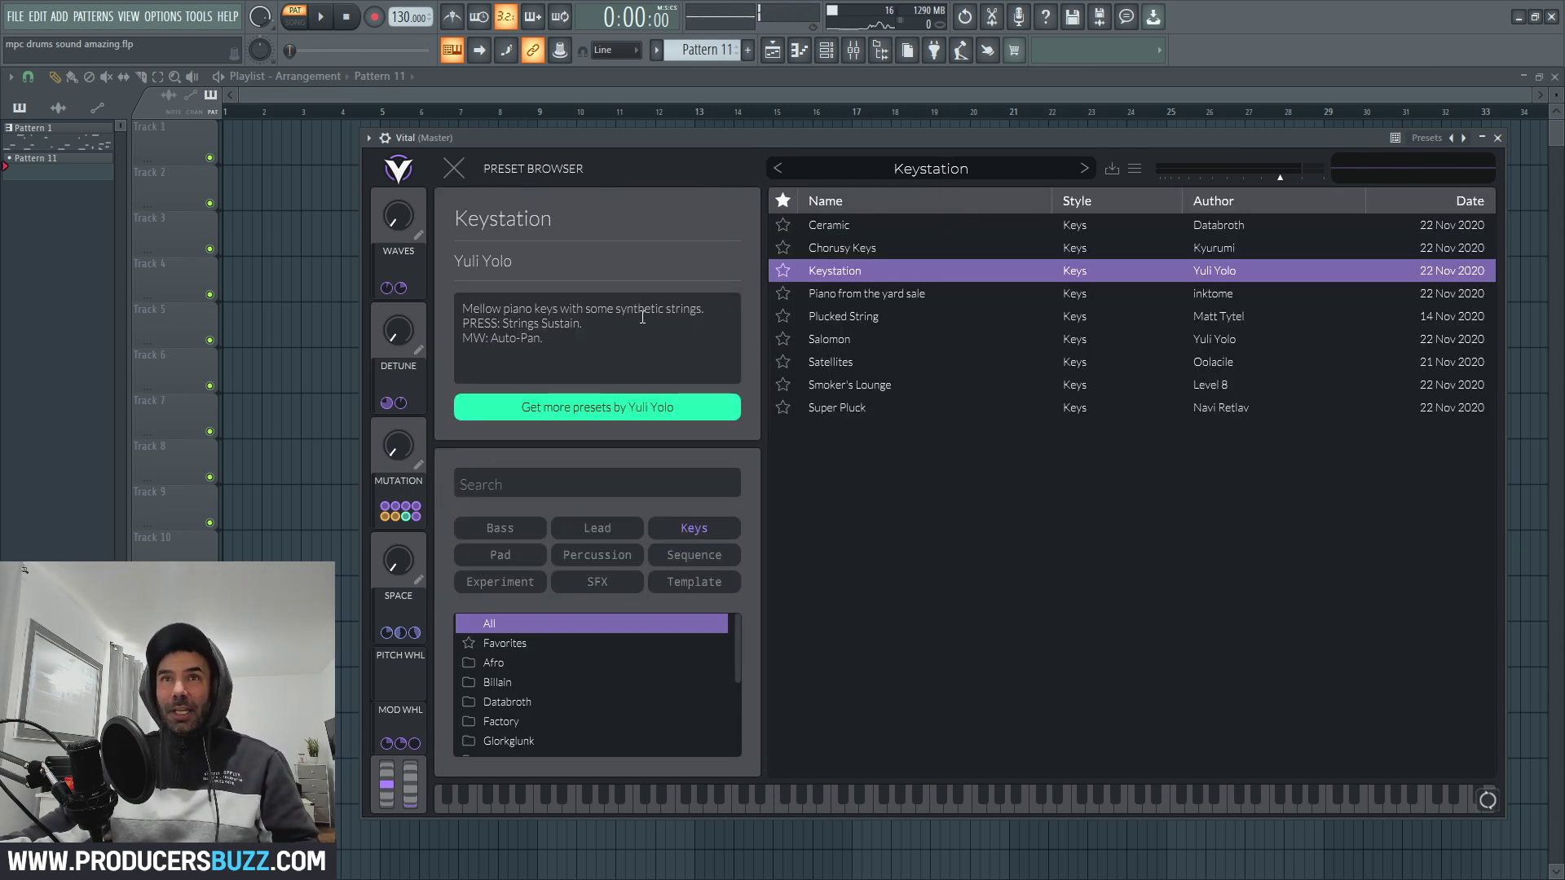
{"action": "left_click", "coordinate": [694, 528]}
{"action": "left_click", "coordinate": [692, 530]}
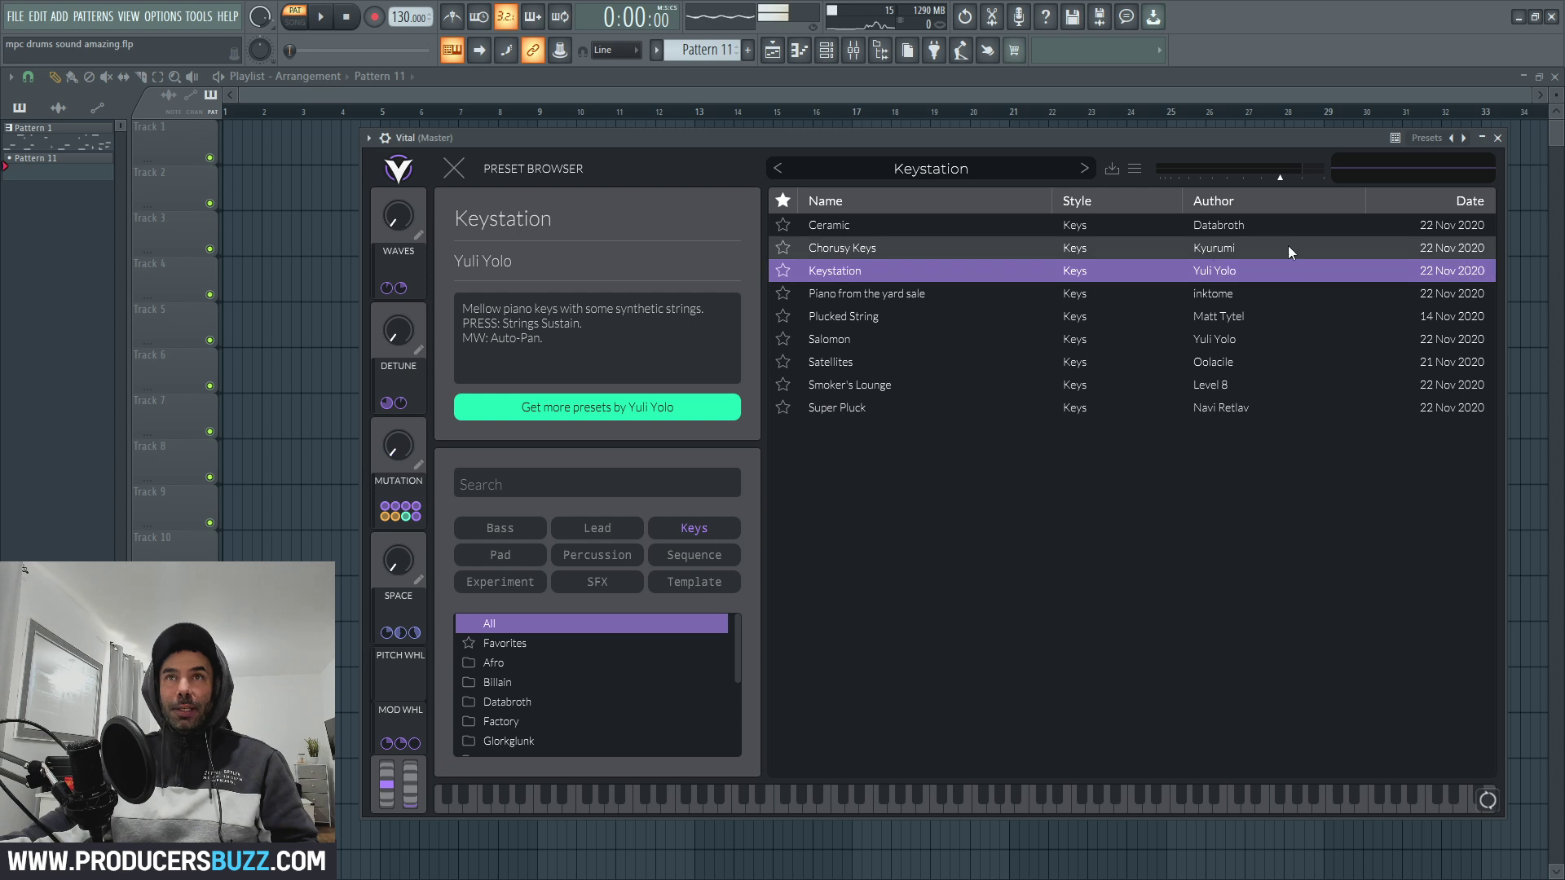
{"action": "left_click", "coordinate": [454, 170]}
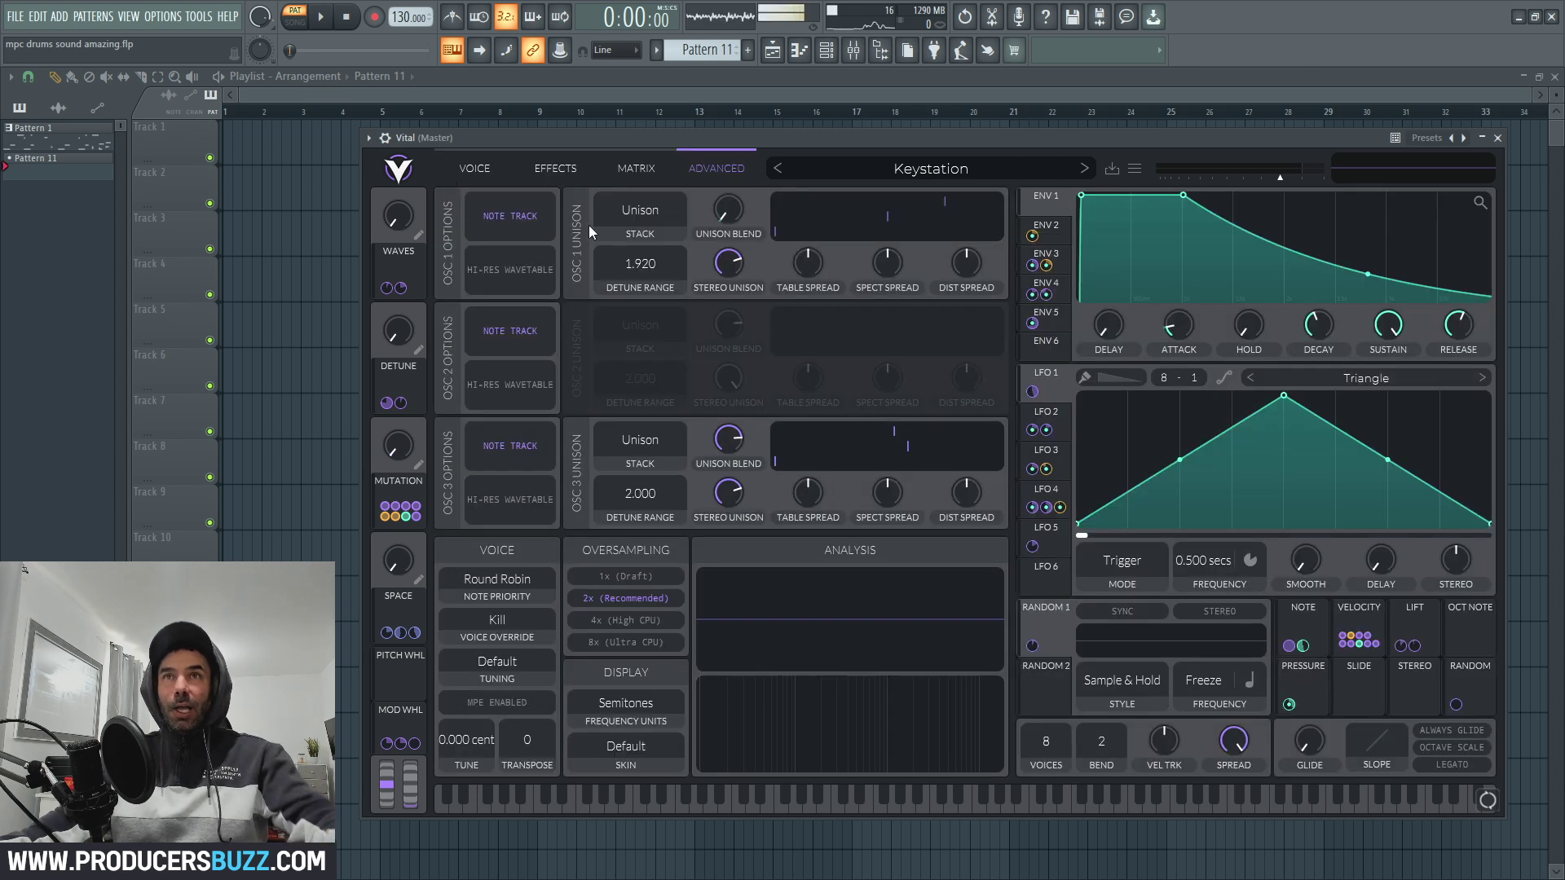
{"action": "left_click", "coordinate": [476, 170]}
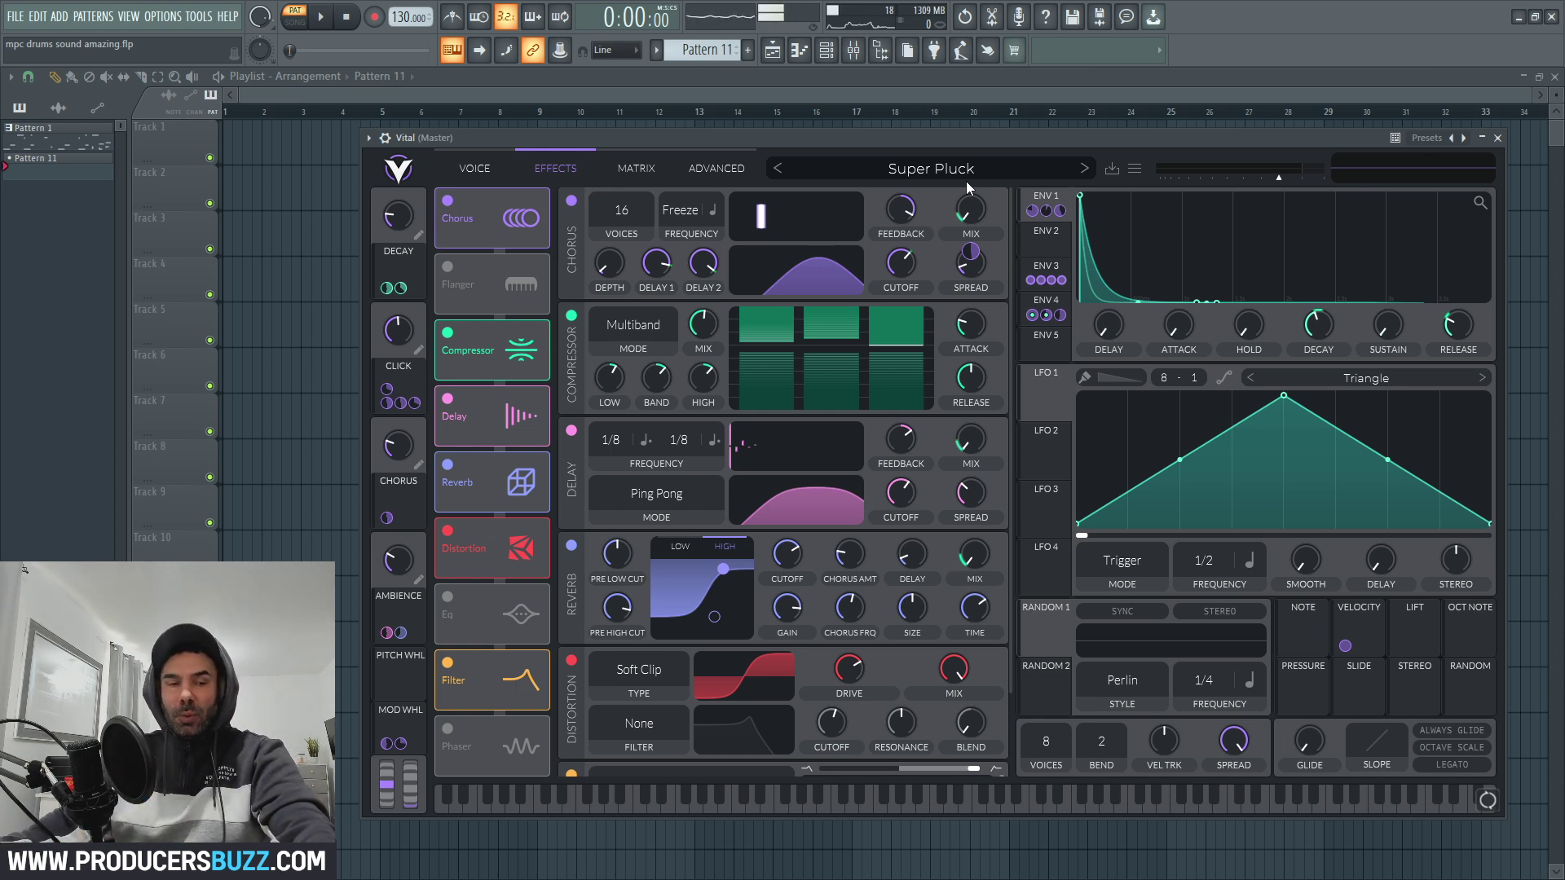
Play several chords and single notes to audition the Super Pluck preset.
{"action": "key", "text": "w"}
{"action": "key", "text": "y"}
{"action": "key", "text": "r"}
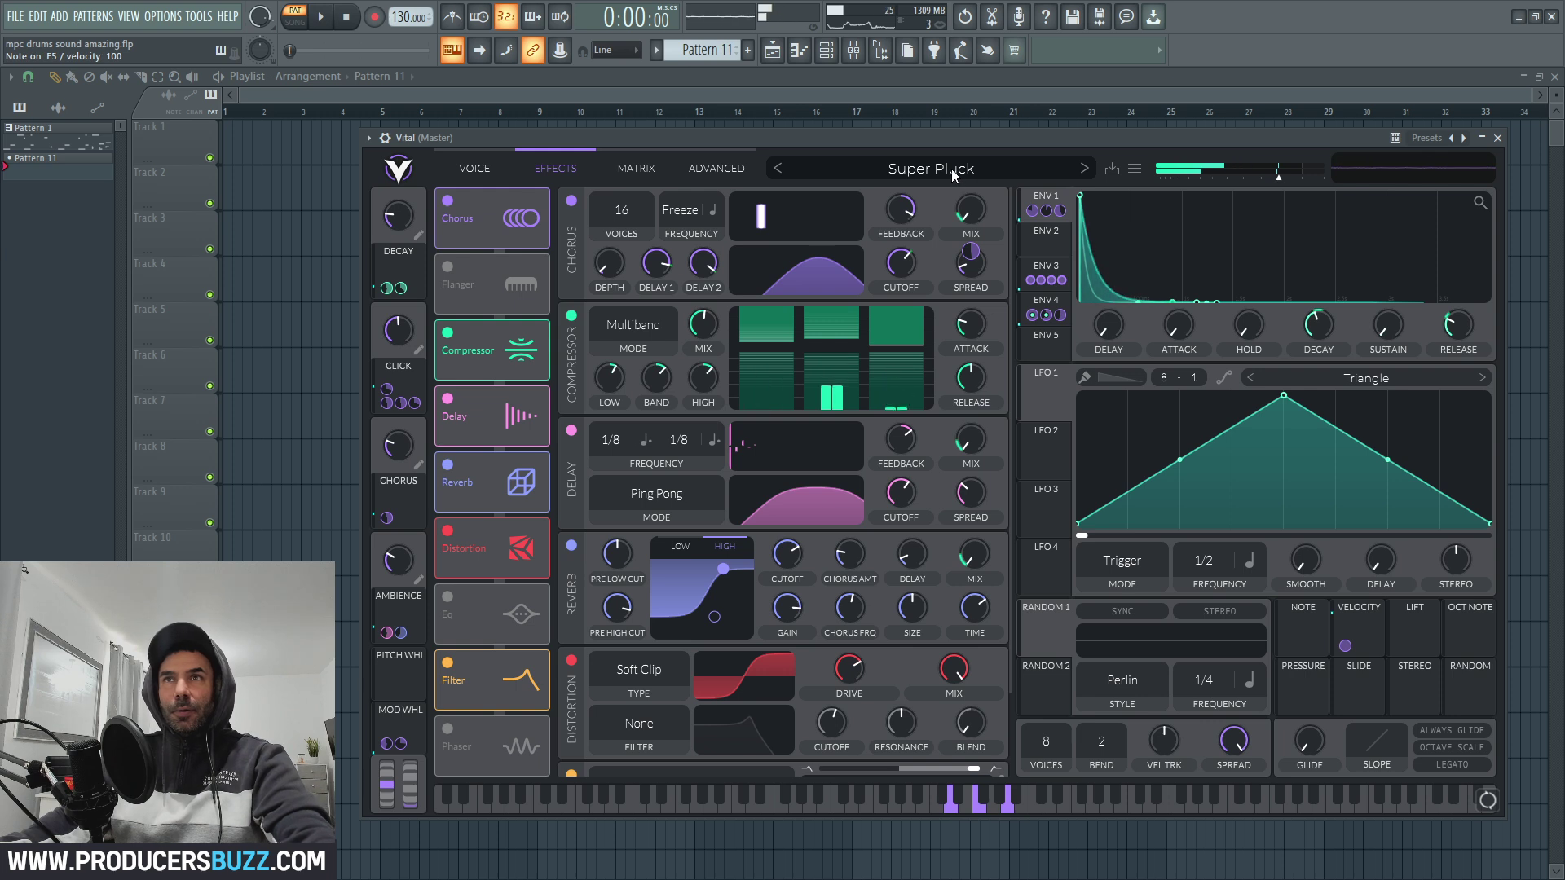
{"action": "key", "text": "v"}
{"action": "key", "text": "n"}
{"action": "key", "text": "comma"}
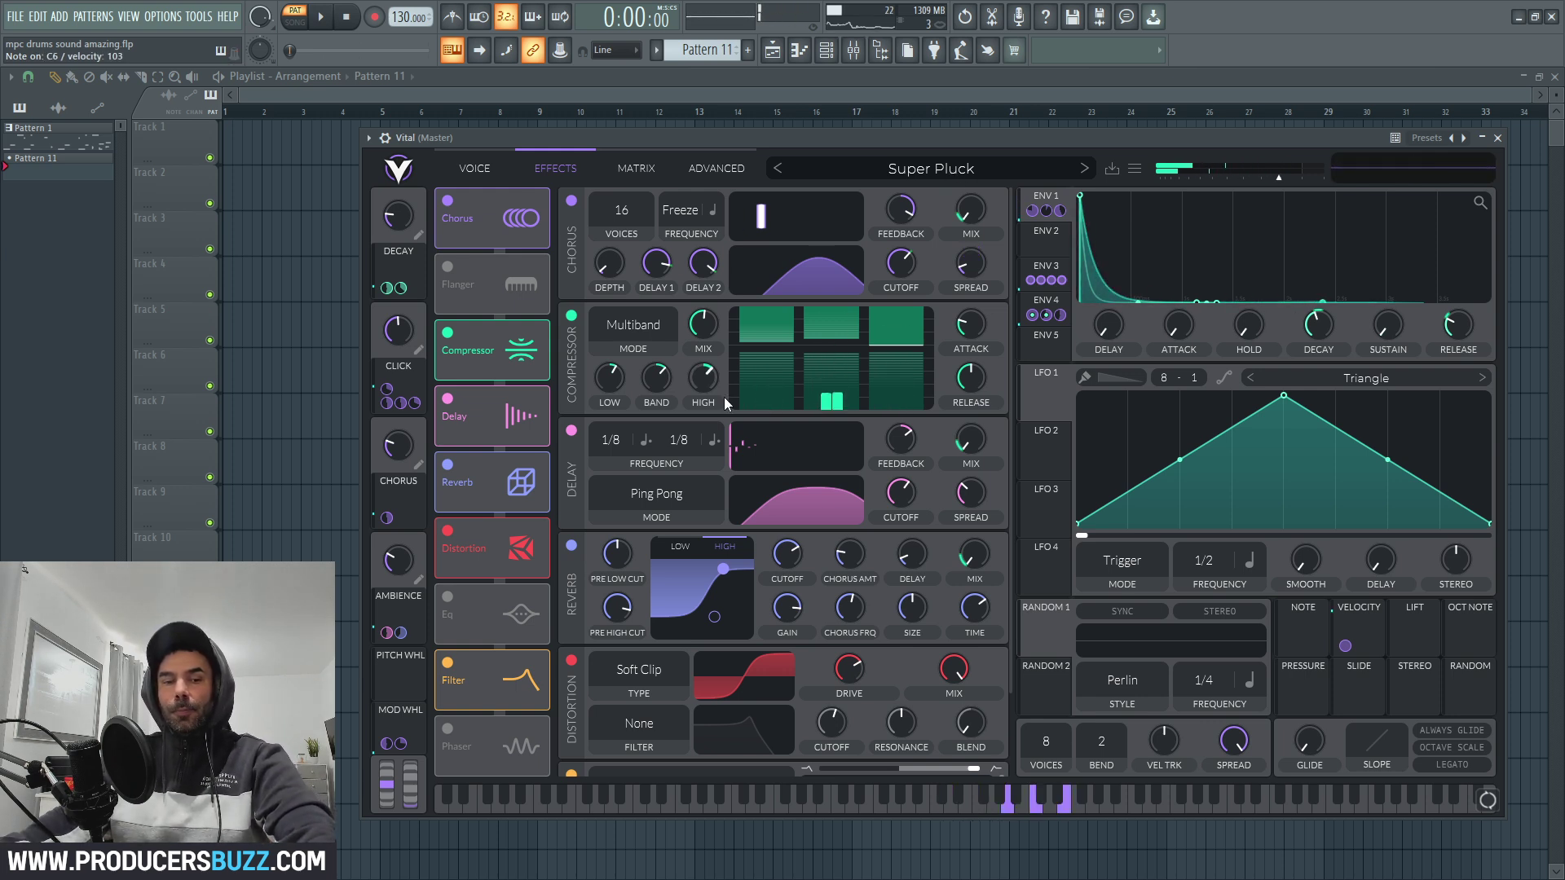
{"action": "key", "text": "c"}
{"action": "key", "text": "b"}
{"action": "key", "text": "m"}
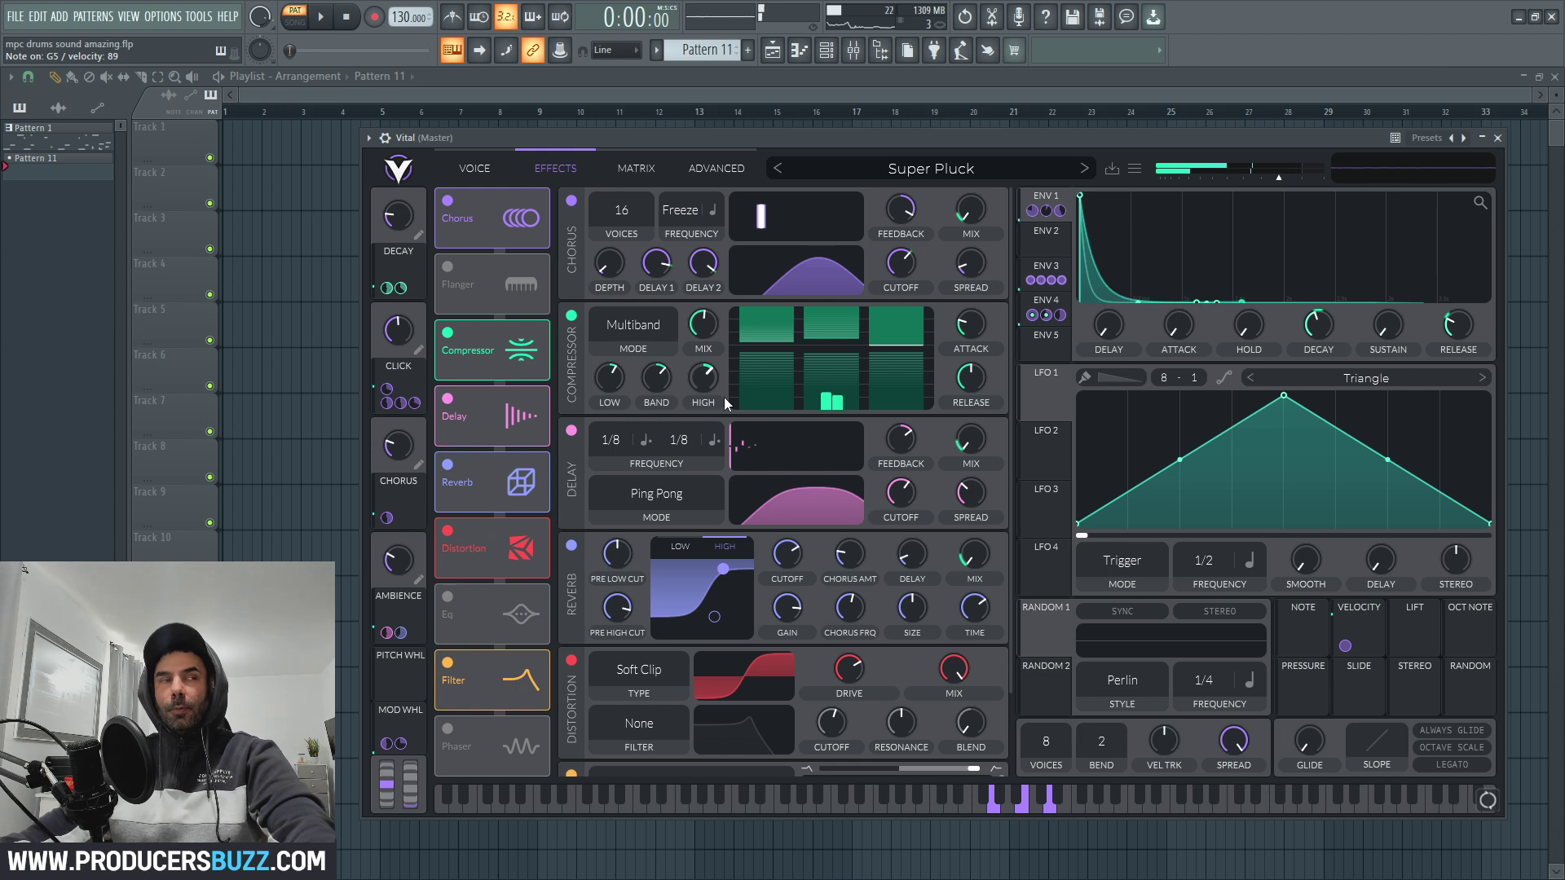
{"action": "key", "text": "x"}
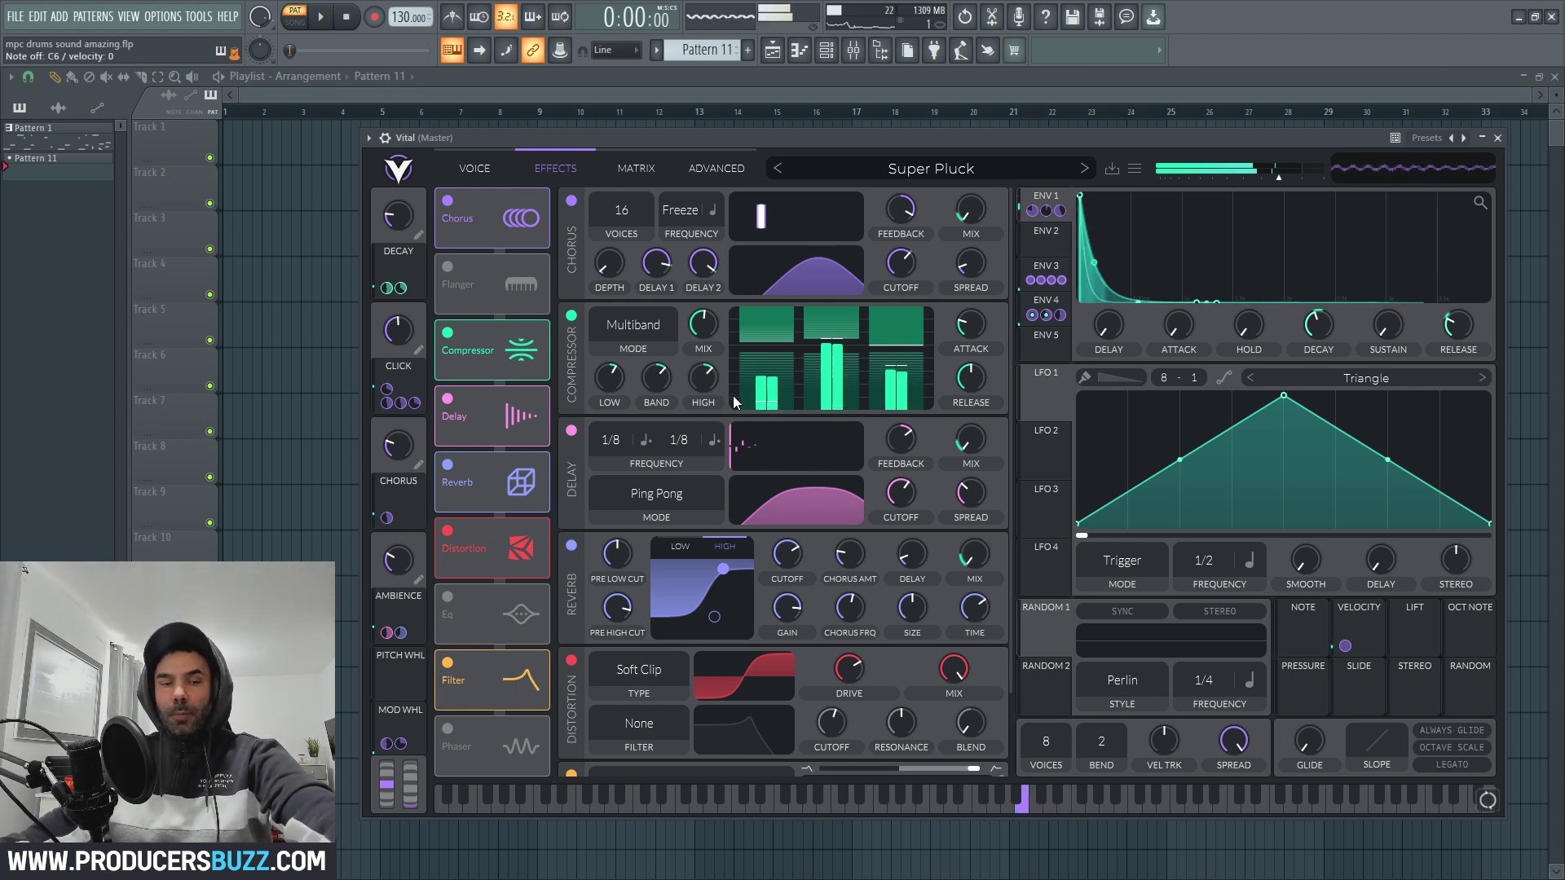
{"action": "key", "text": "m"}
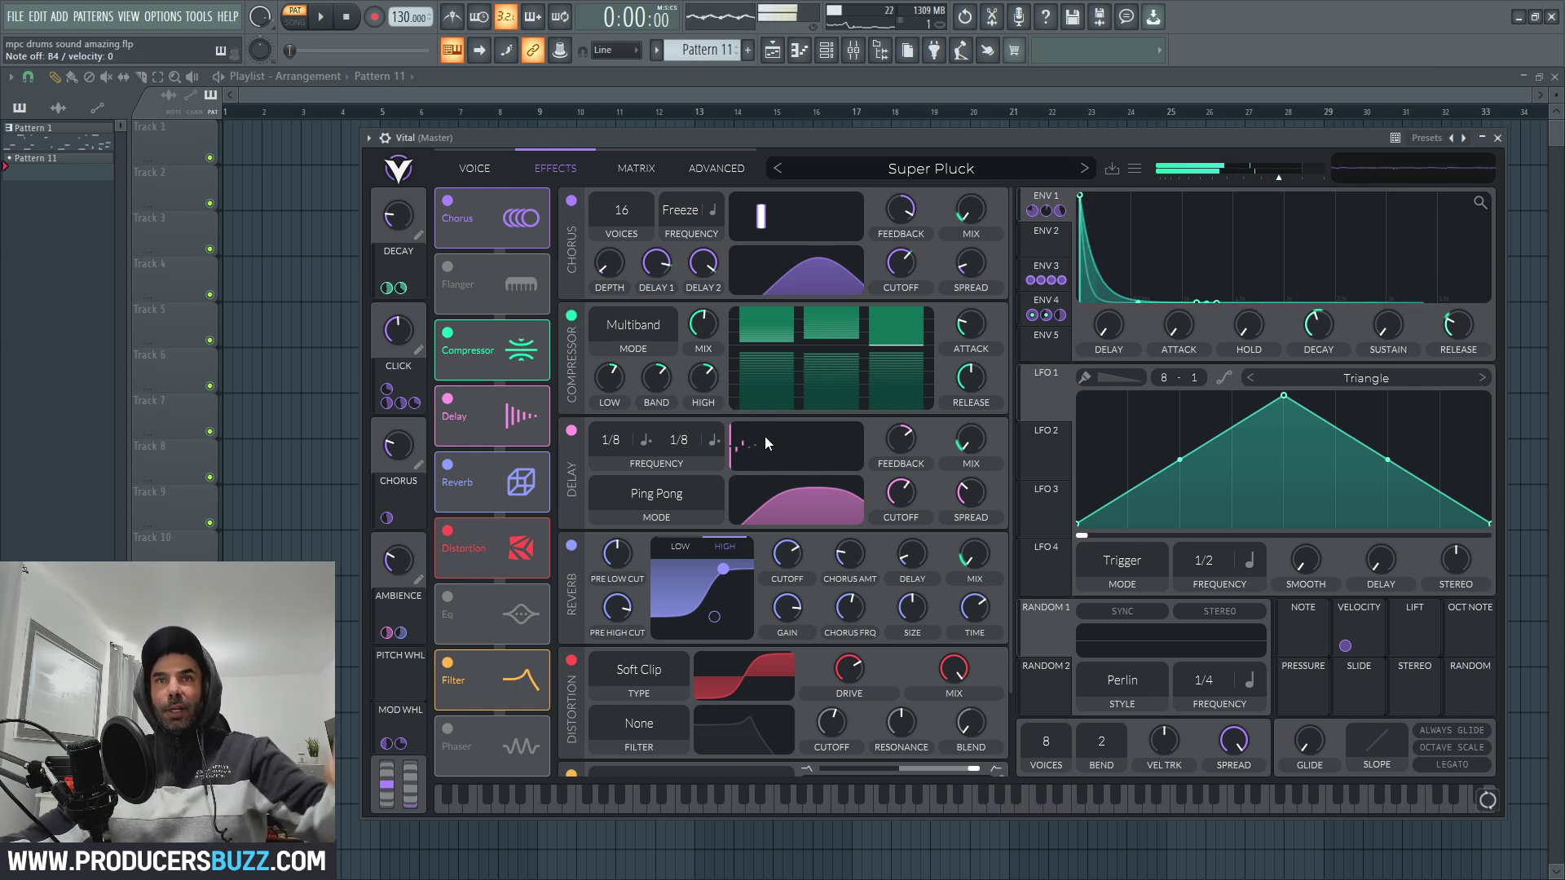
On the Voice page, raise Envelope 1's decay curve in the Super Pluck preset and play chords to hear the change.
{"action": "left_click", "coordinate": [487, 166]}
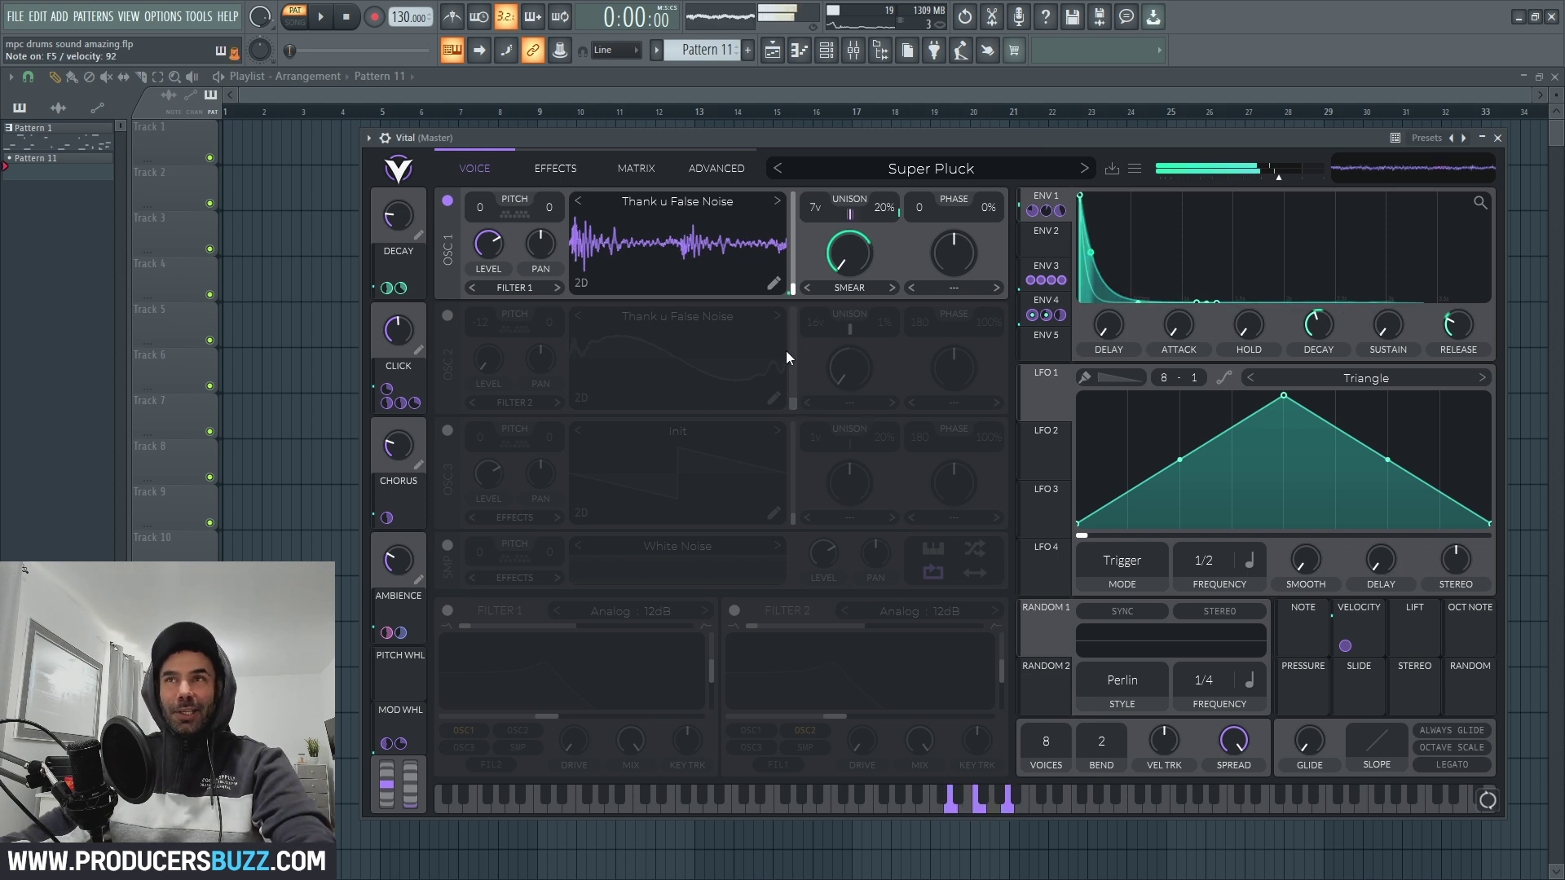
{"action": "left_click_drag", "start_coordinate": [1137, 302], "coordinate": [1140, 295]}
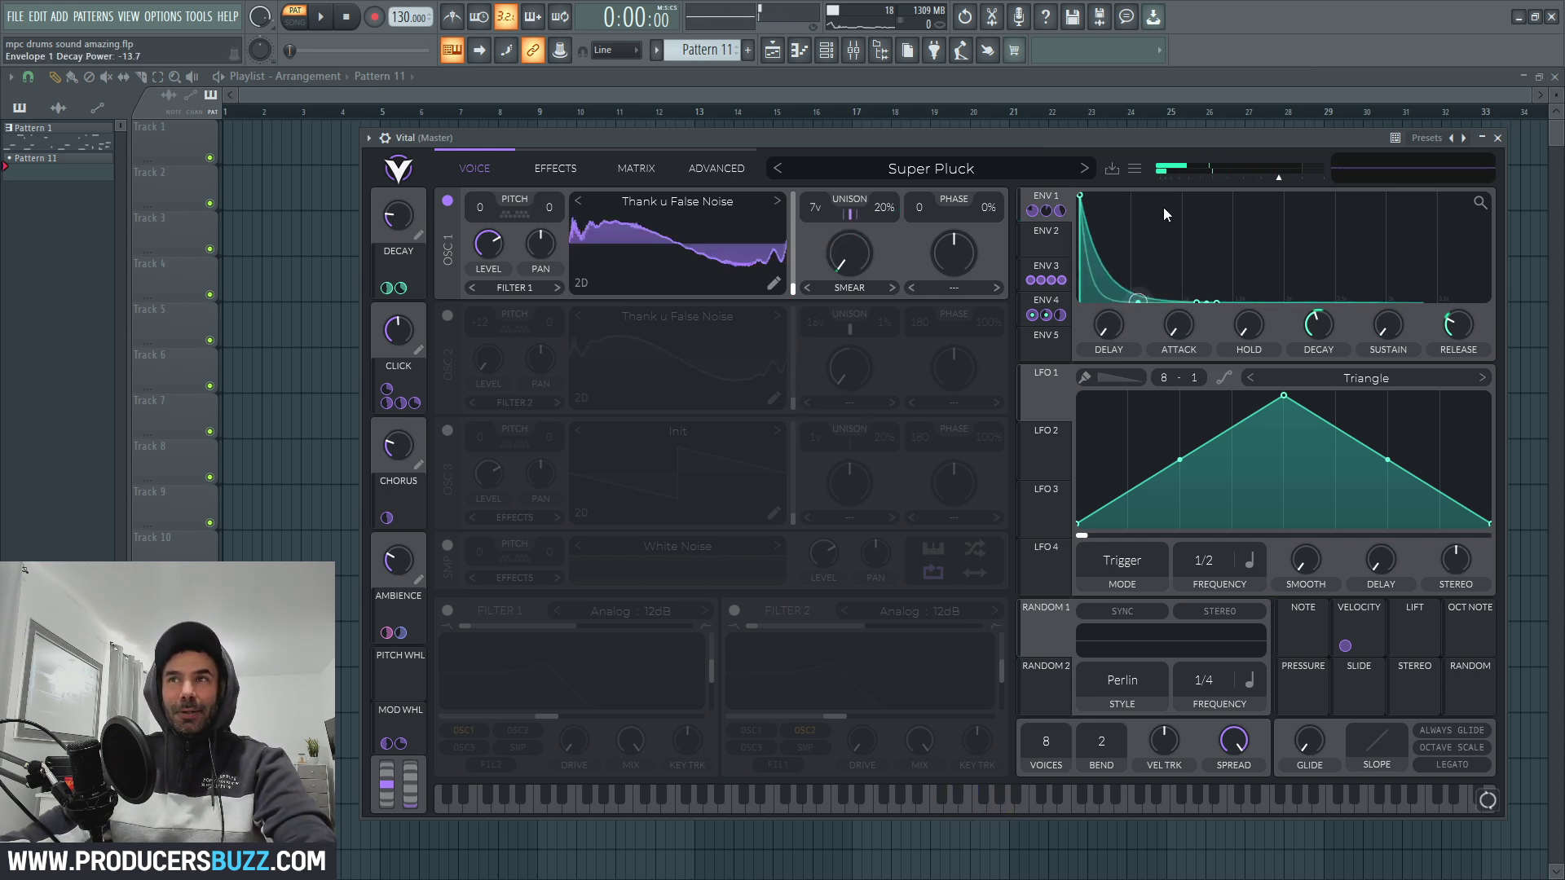
{"action": "key", "text": "t"}
{"action": "key", "text": "u"}
{"action": "key", "text": "o"}
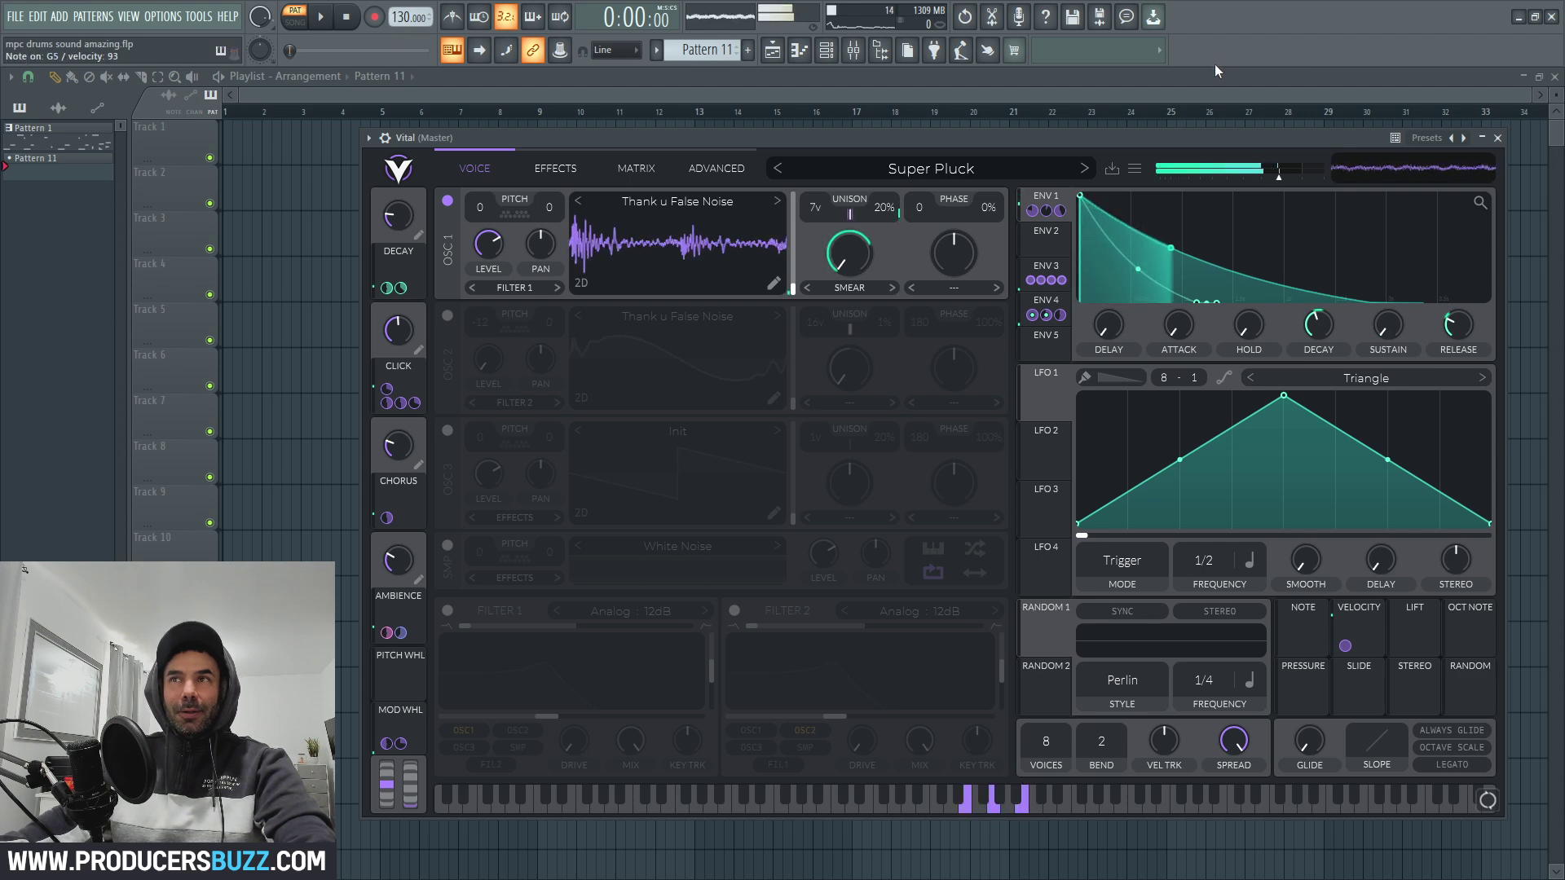
{"action": "key", "text": "w"}
{"action": "key", "text": "r"}
{"action": "key", "text": "y"}
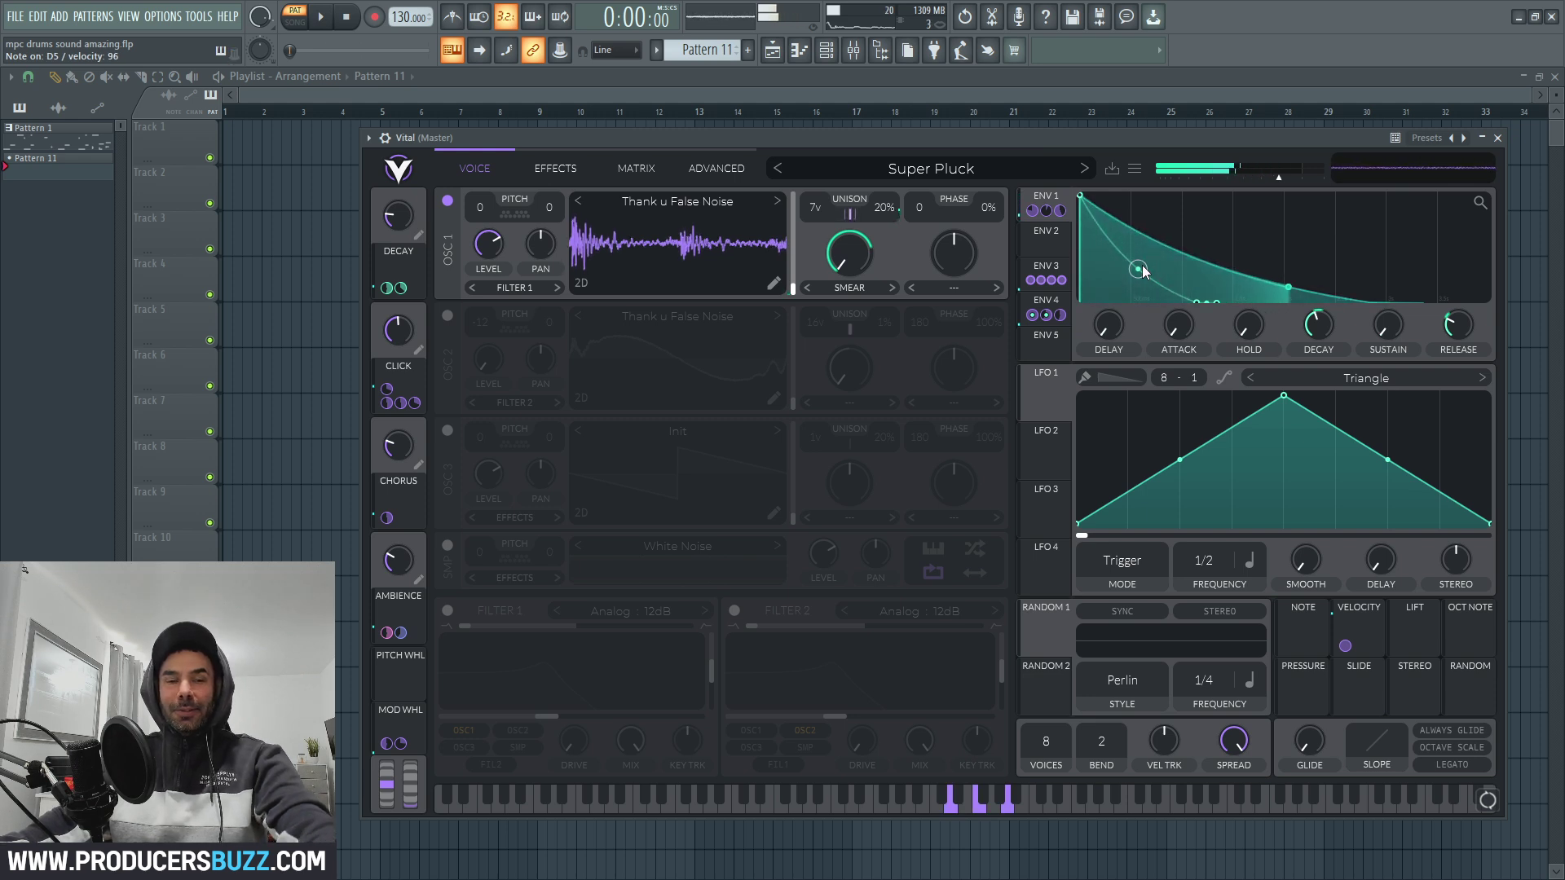
{"action": "key", "text": "r"}
{"action": "key", "text": "y"}
{"action": "key", "text": "i"}
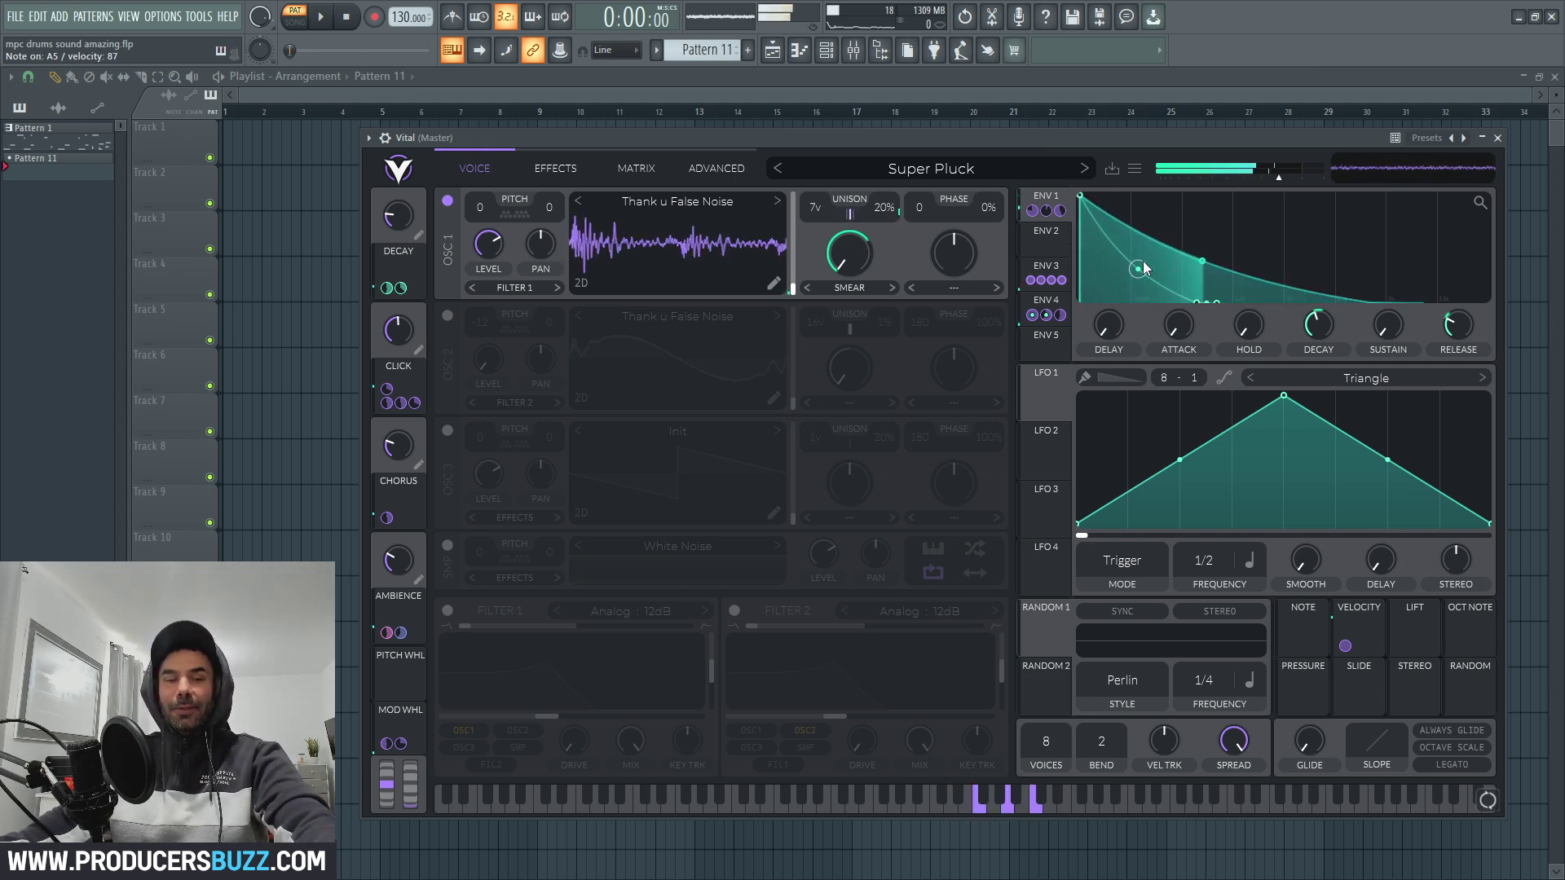
{"action": "key", "text": "r"}
{"action": "key", "text": "y"}
{"action": "key", "text": "i"}
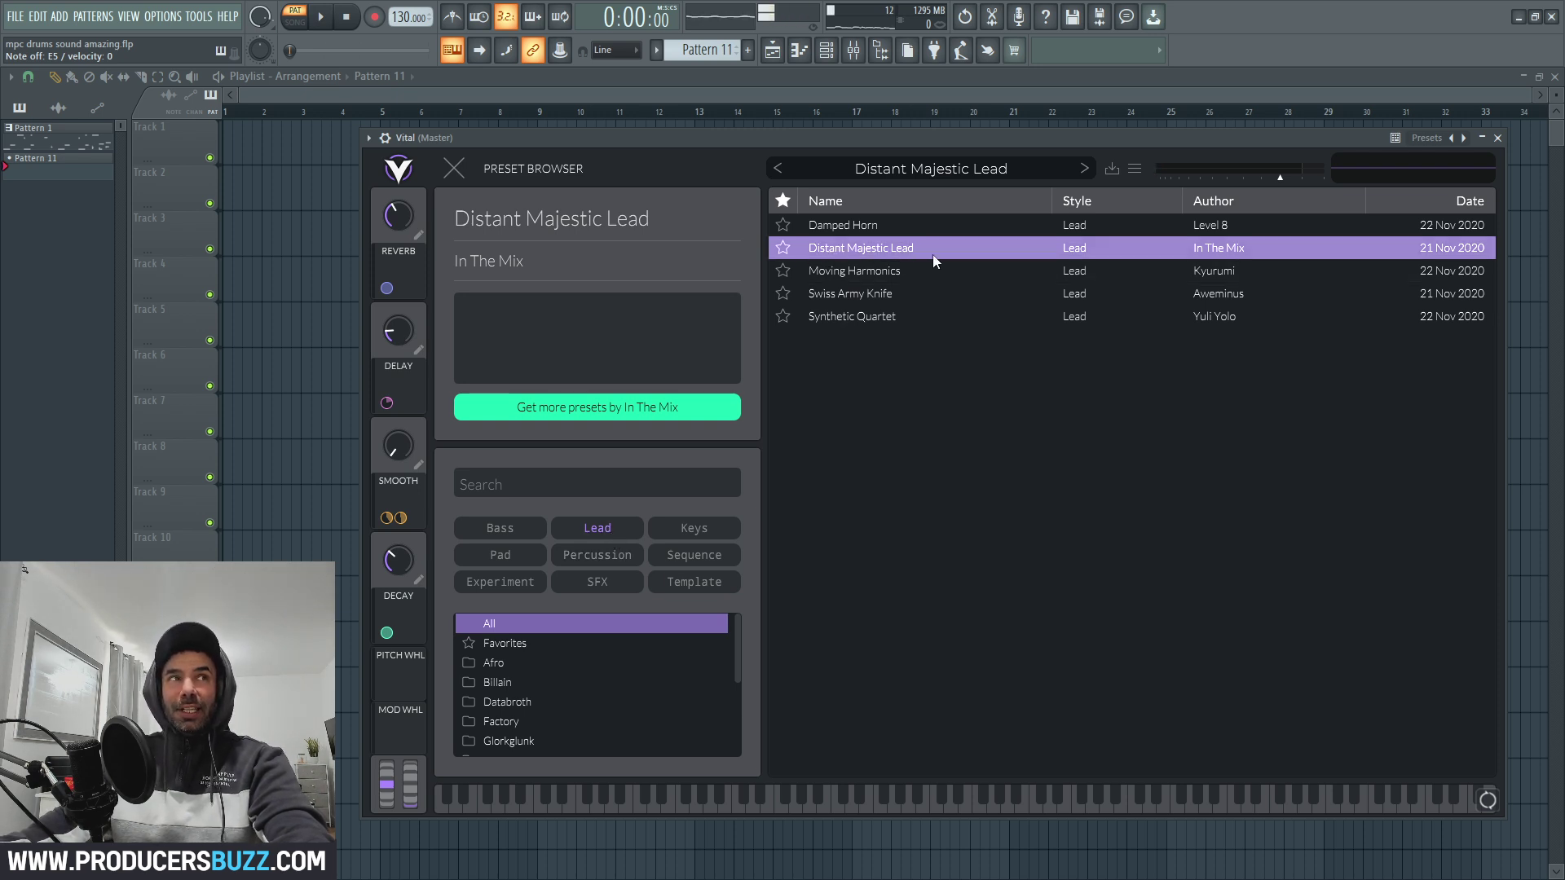
With Distant Majestic Lead loaded, step oscillator 1's wavetable through Basic Shapes, Brown Noise and Classic Blend to Classic Fade.
{"action": "left_click", "coordinate": [453, 171]}
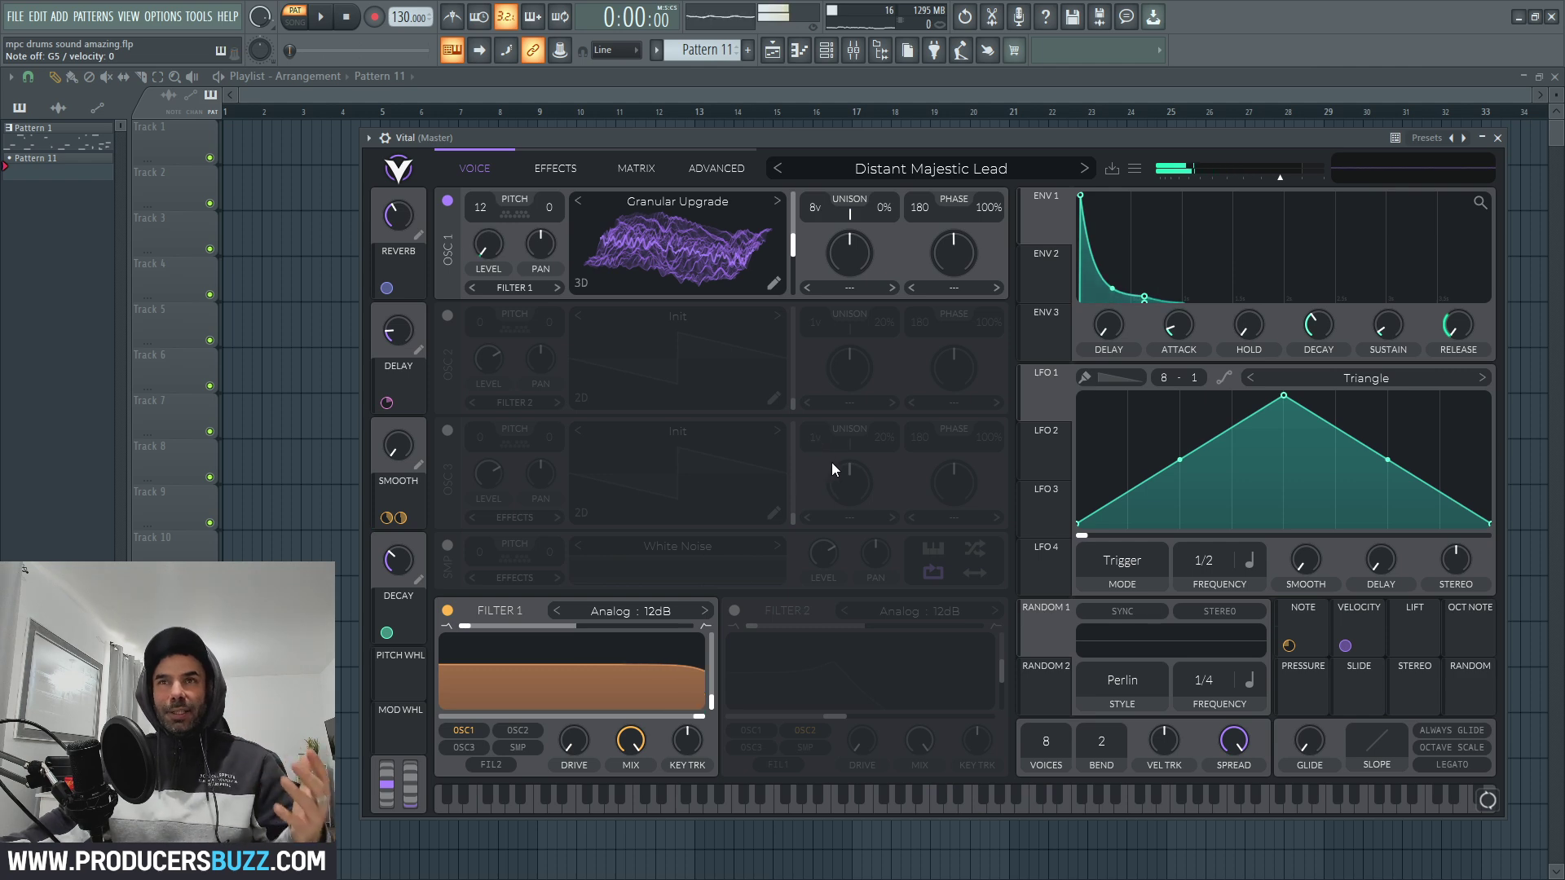
{"action": "left_click", "coordinate": [776, 201]}
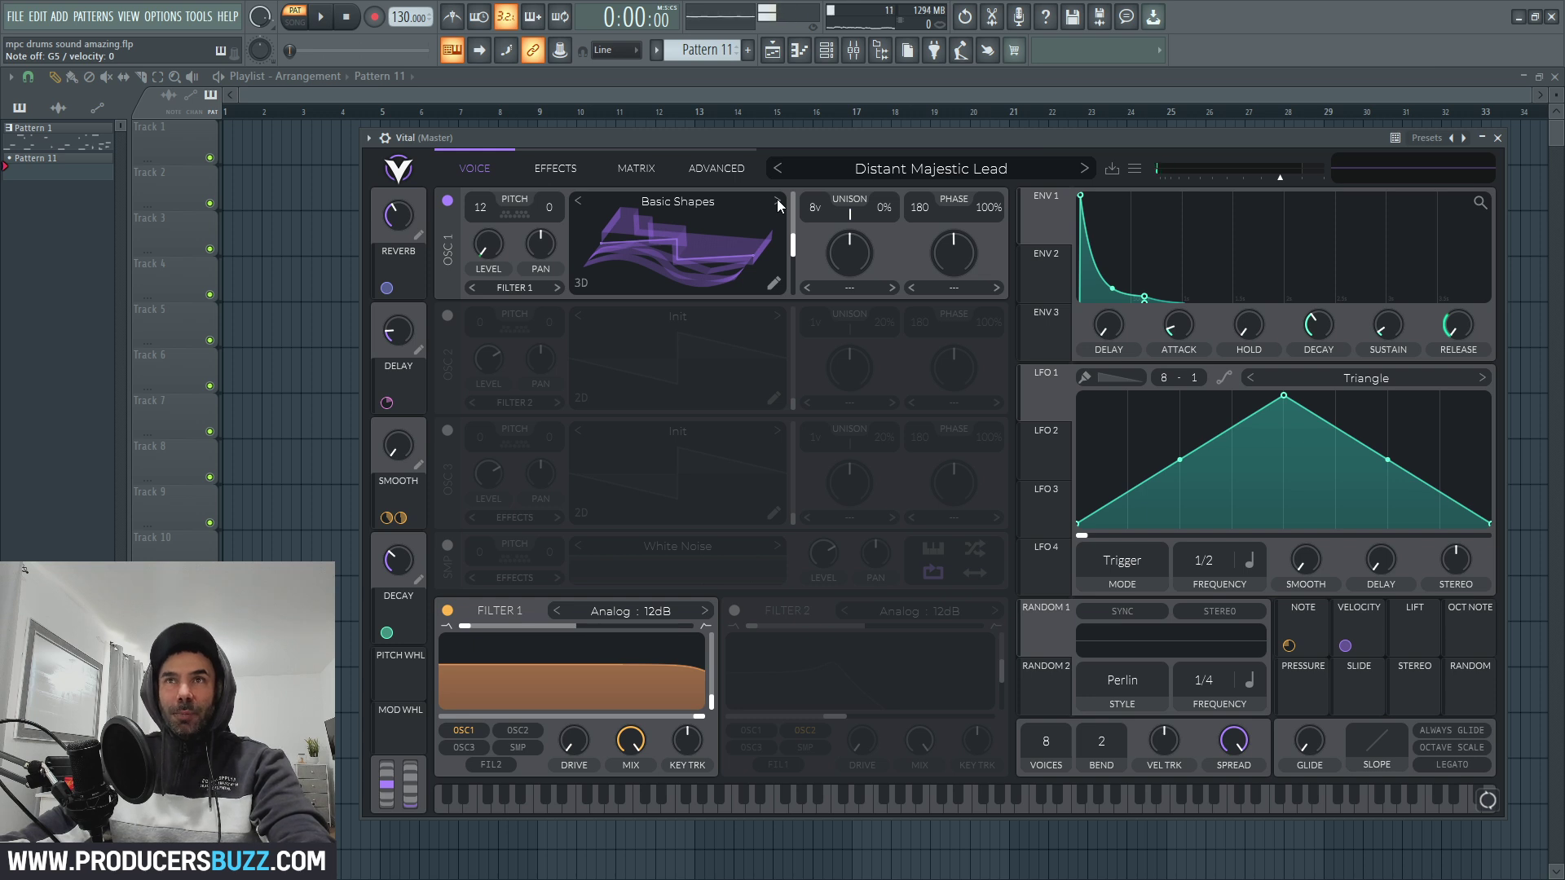
{"action": "left_click", "coordinate": [776, 200]}
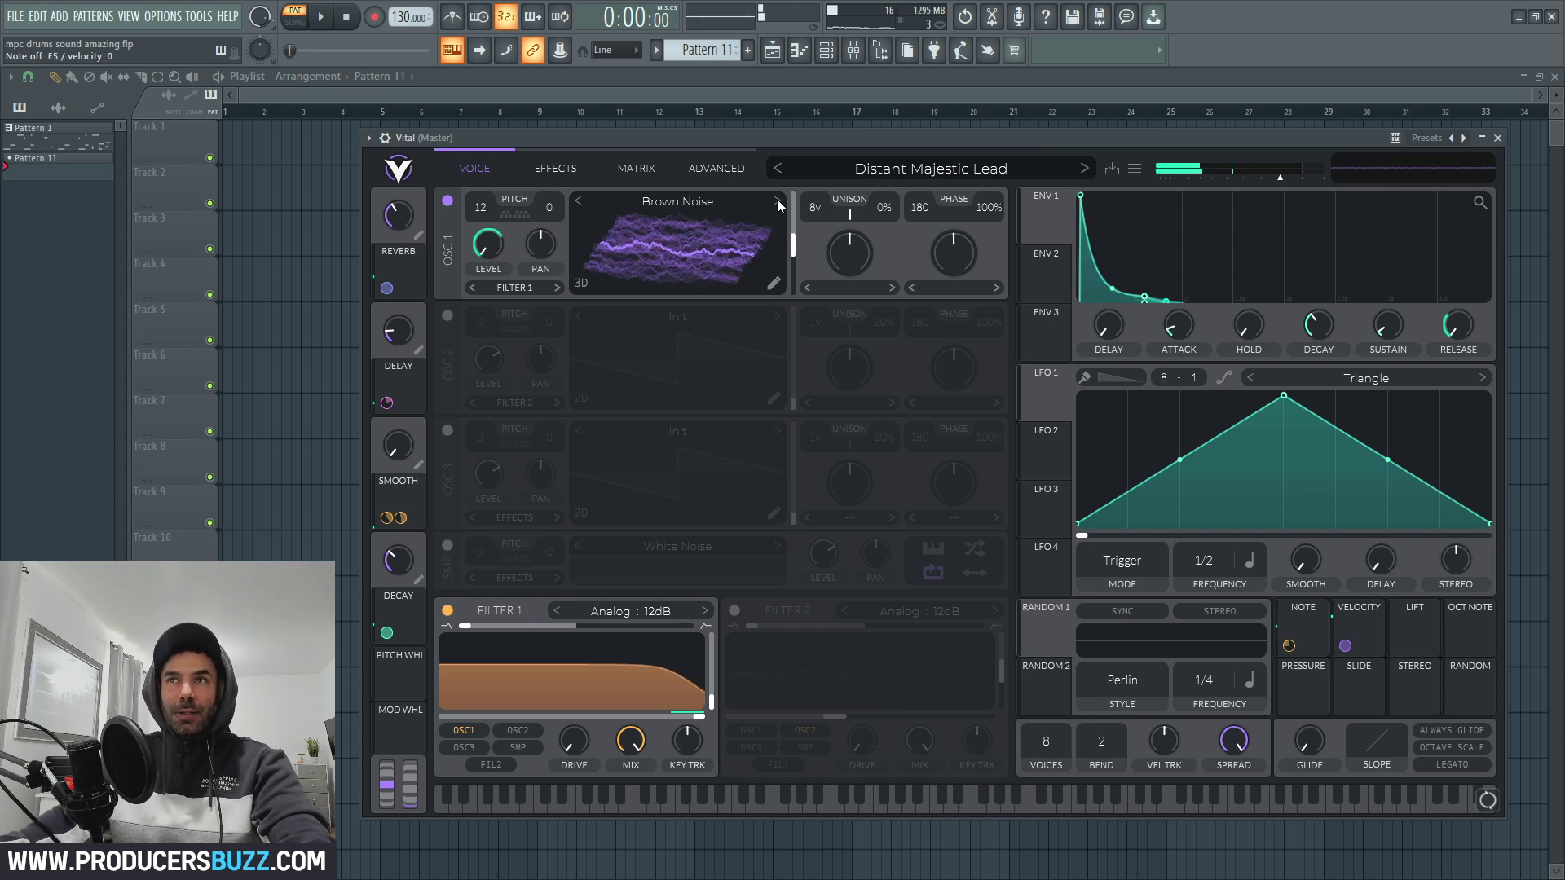
{"action": "left_click", "coordinate": [776, 201]}
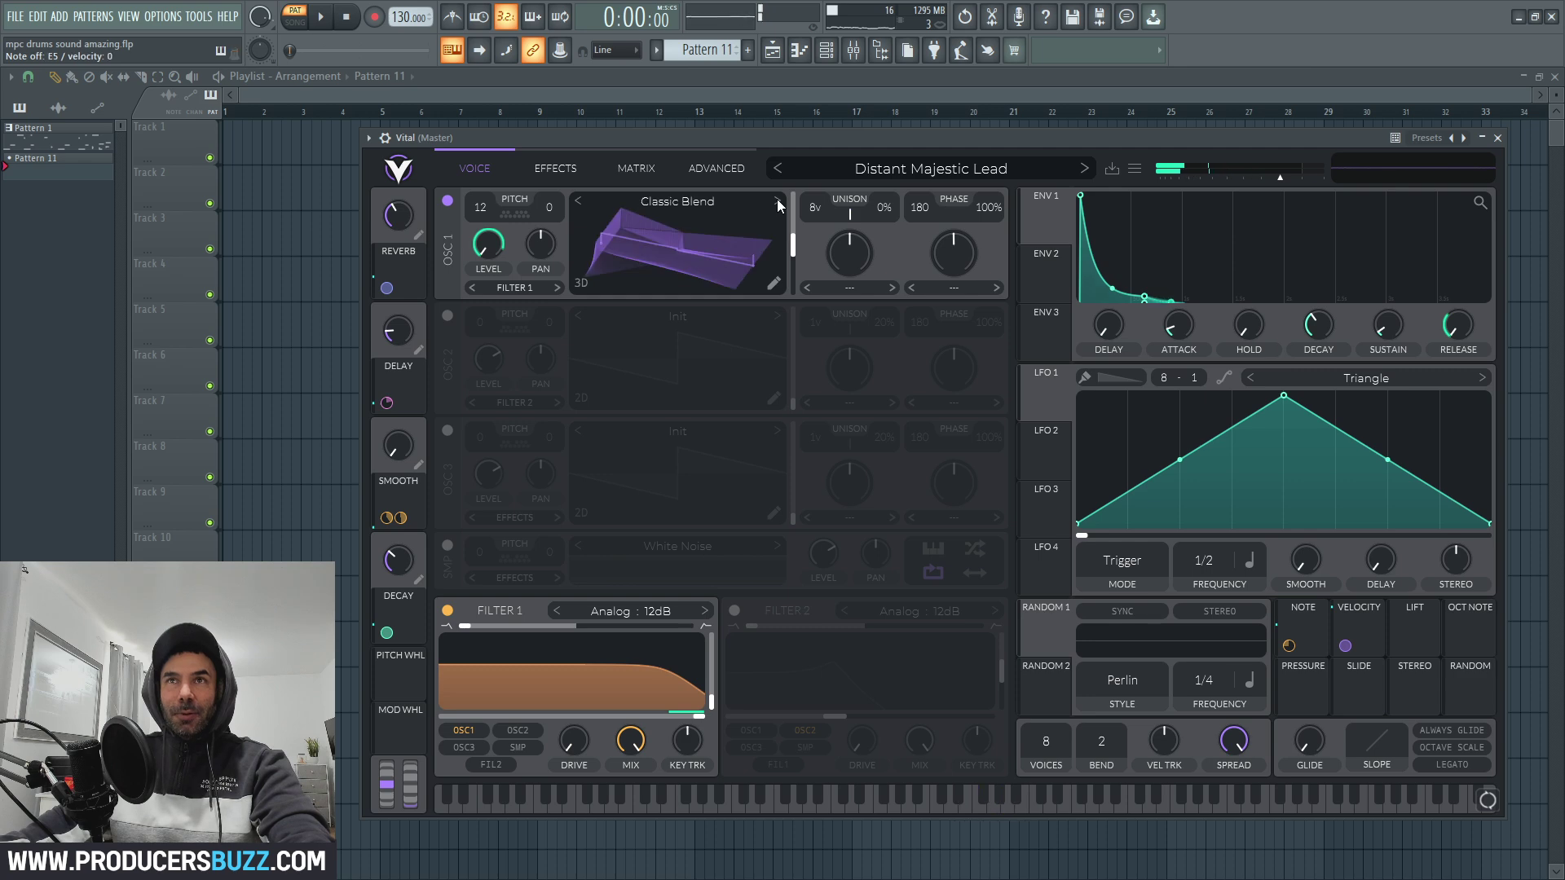
{"action": "left_click", "coordinate": [777, 201]}
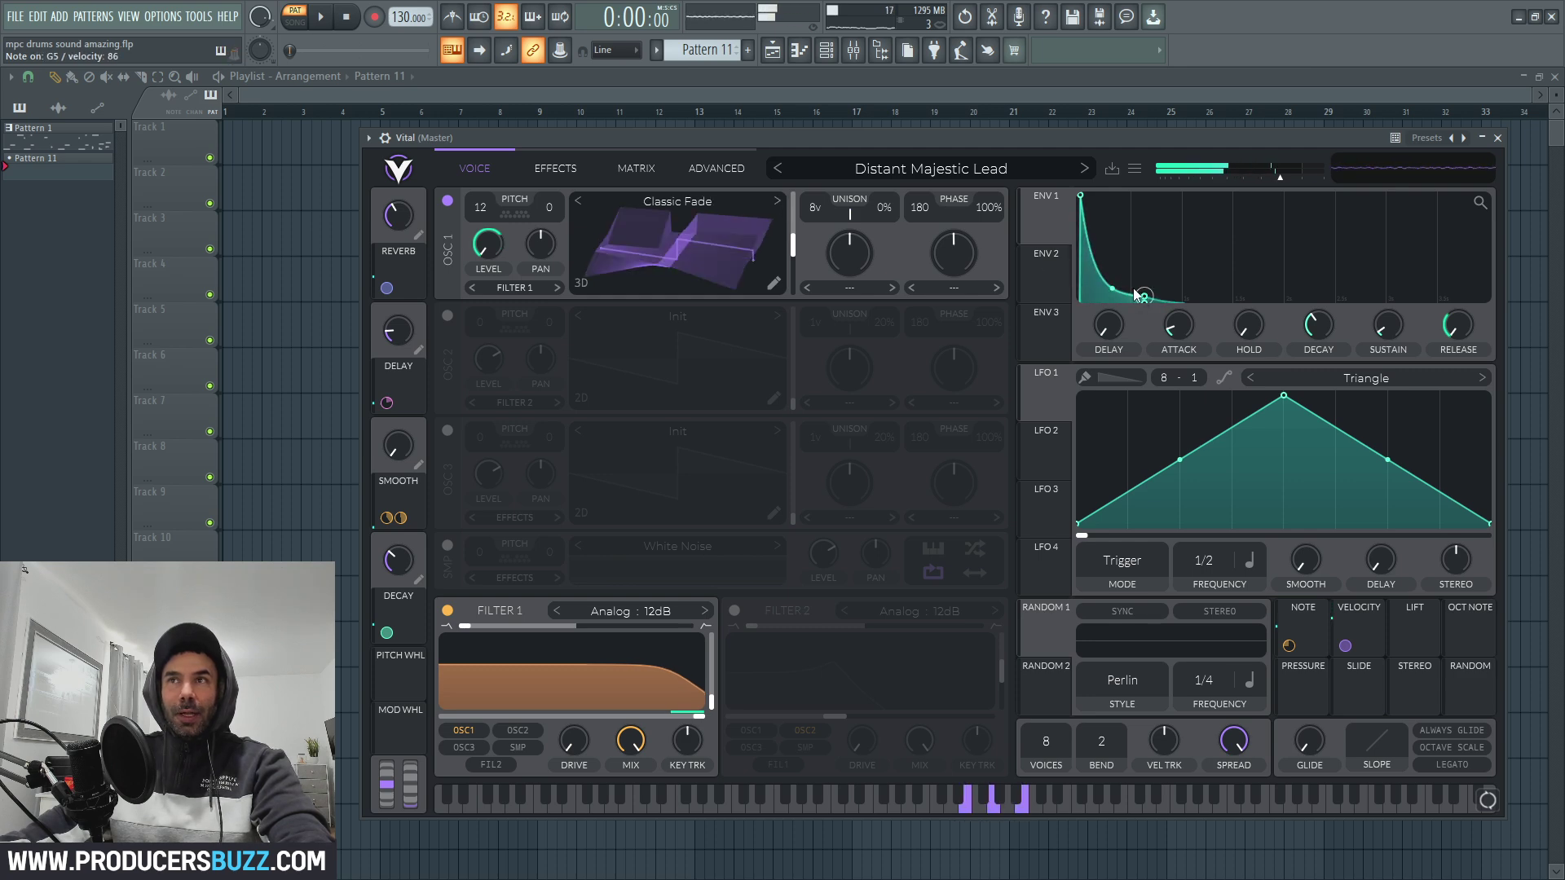
Raise Envelope 1's decay curve and try longer and shorter attack times on Distant Majestic Lead.
{"action": "left_click_drag", "start_coordinate": [1117, 281], "coordinate": [1130, 222]}
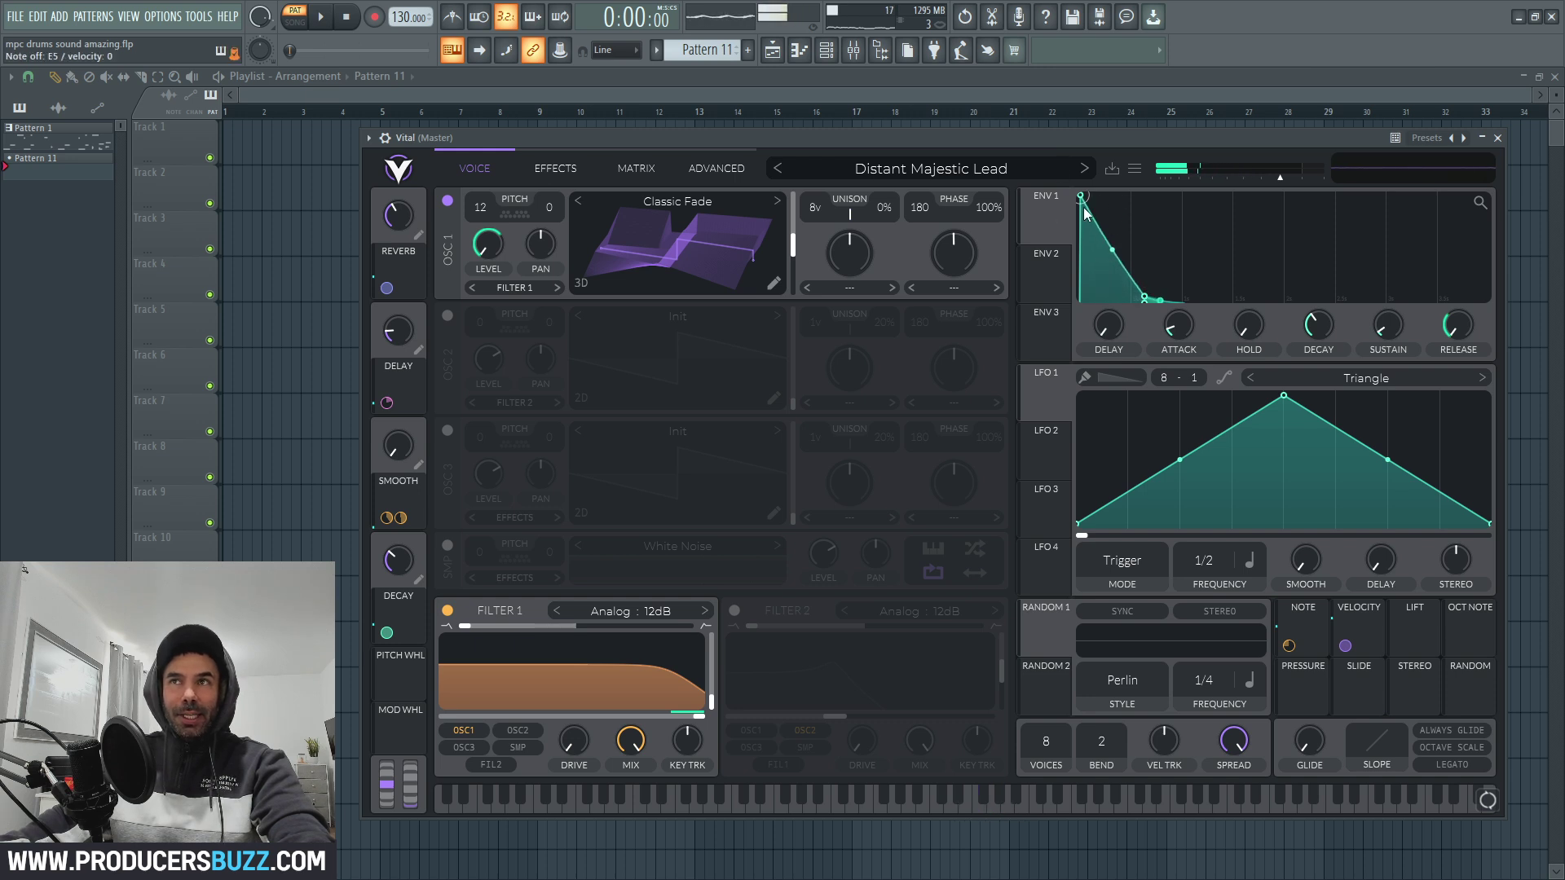
{"action": "left_click_drag", "start_coordinate": [1179, 324], "coordinate": [1156, 301]}
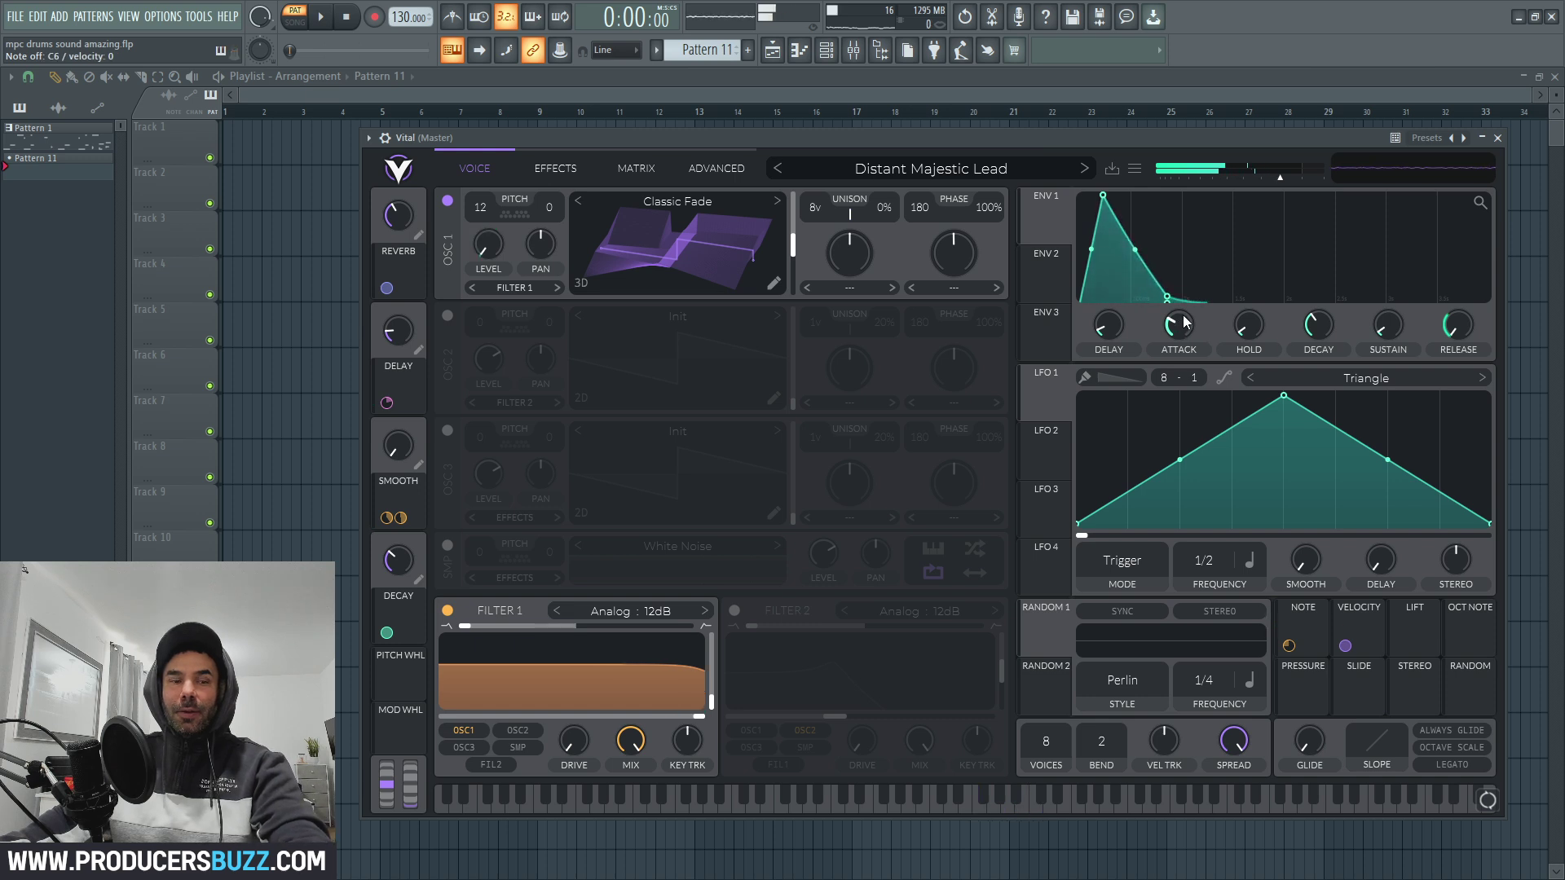
{"action": "left_click_drag", "start_coordinate": [1185, 324], "coordinate": [1180, 354]}
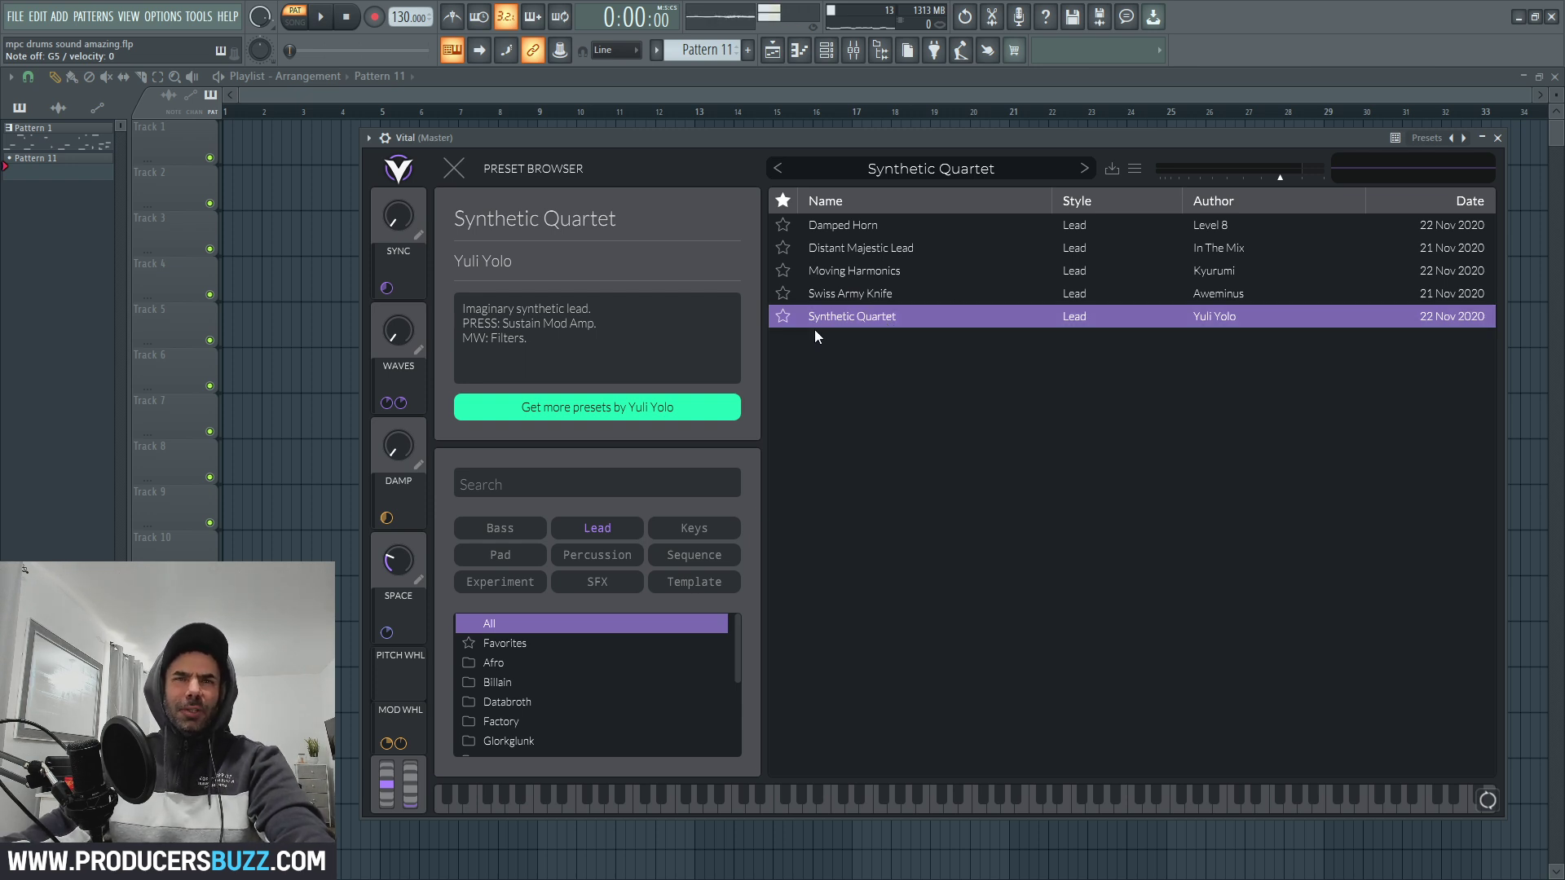
Return to the Voice page with Synthetic Quartet loaded and change oscillator 3's wavetable to Basic Shapes.
{"action": "left_click", "coordinate": [453, 171]}
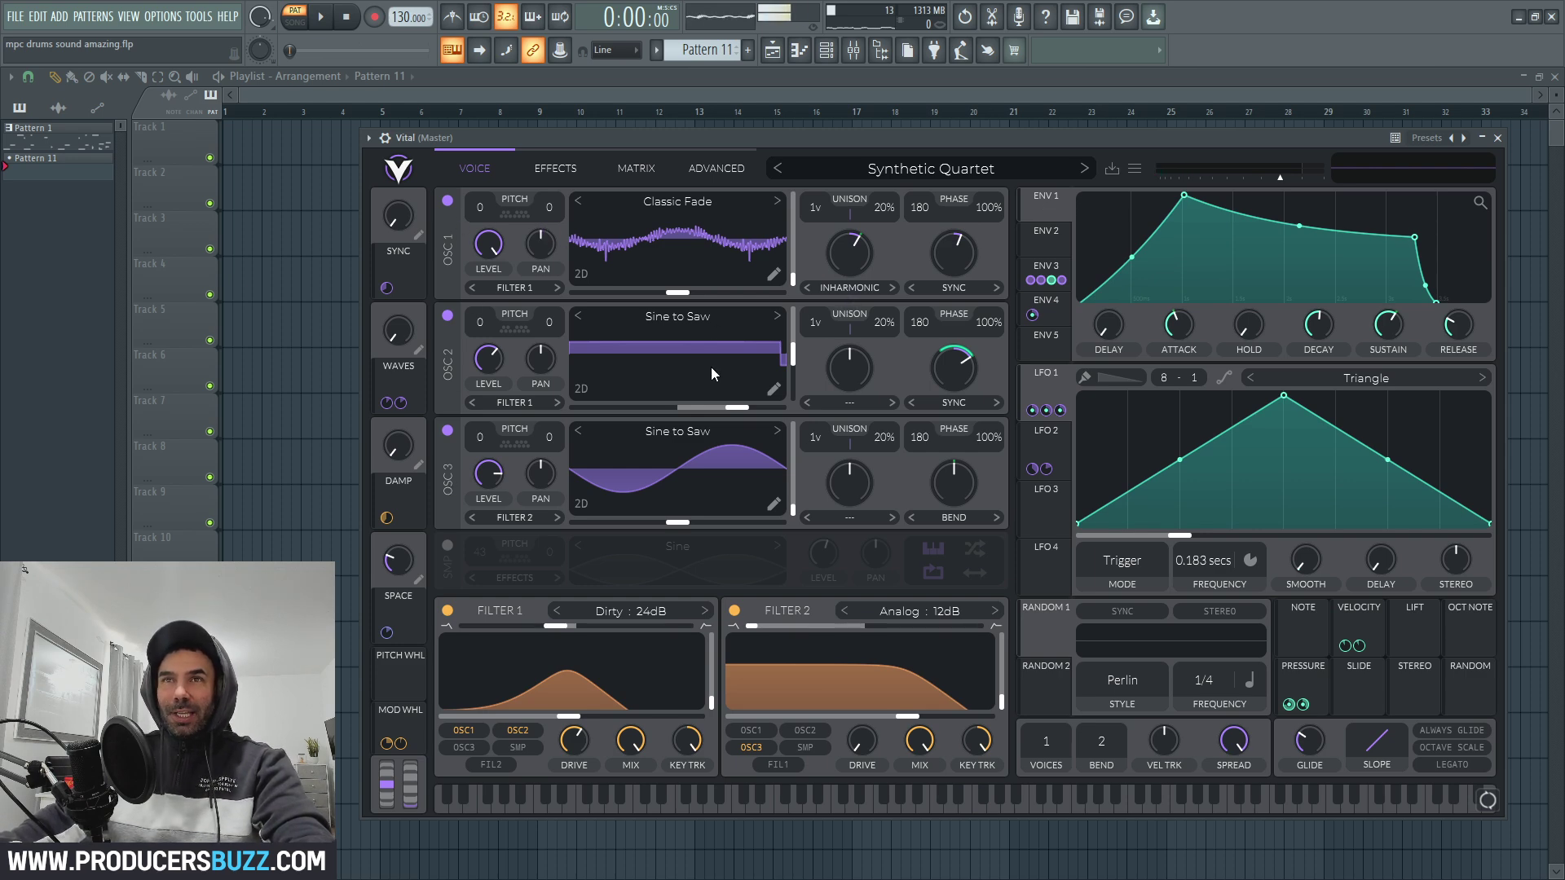
{"action": "left_click", "coordinate": [776, 432]}
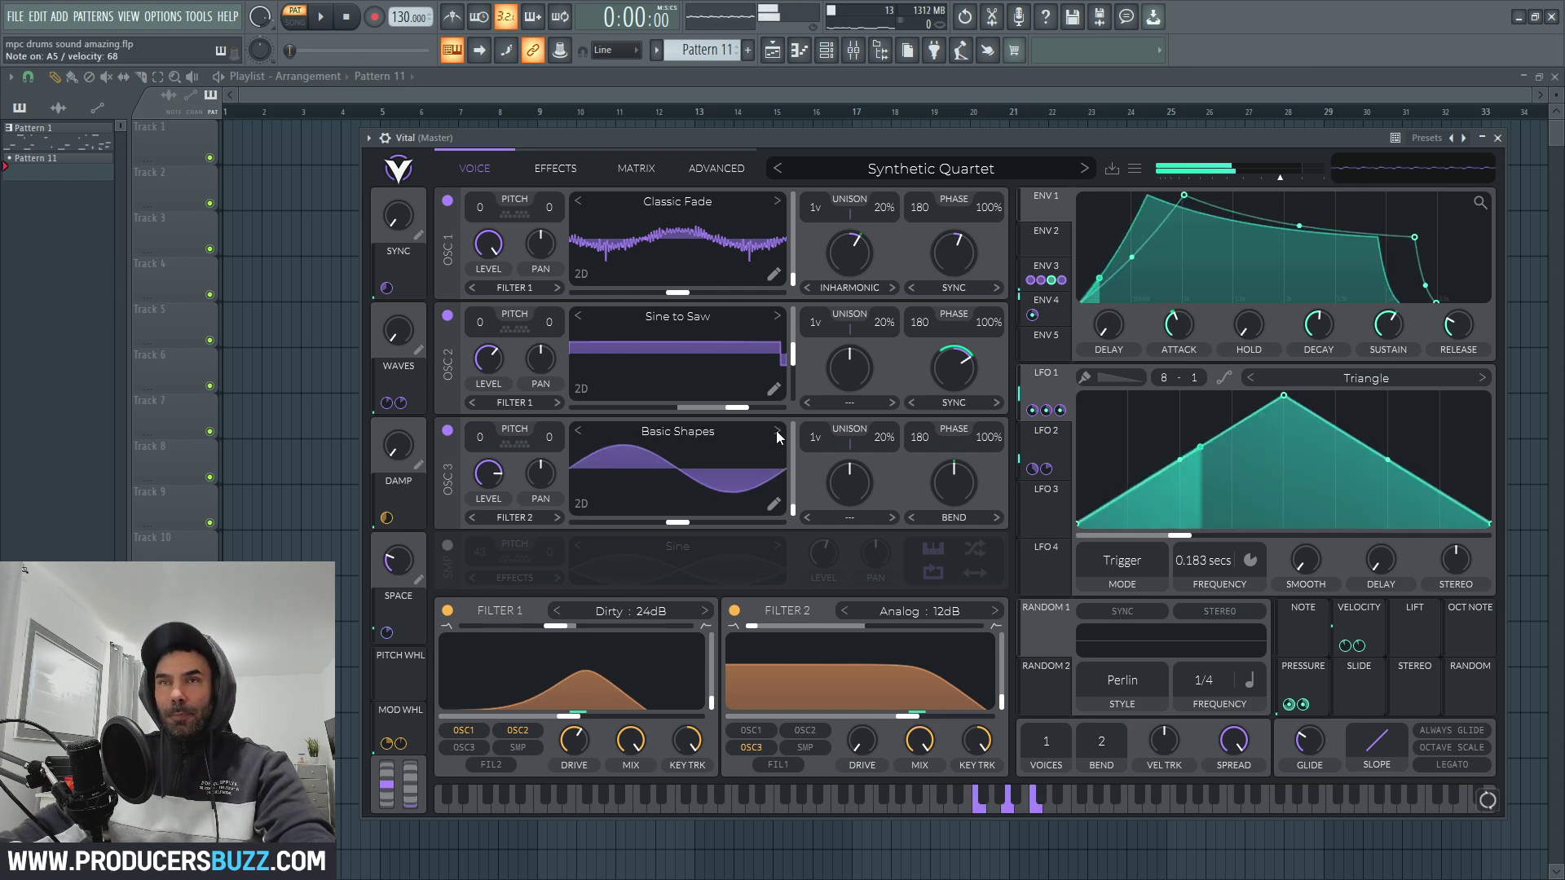
Change oscillator 3's wavetable to Brown Noise, oscillator 2's to Basic Shapes and oscillator 1's to Pink Noise in Synthetic Quartet.
{"action": "left_click", "coordinate": [777, 433]}
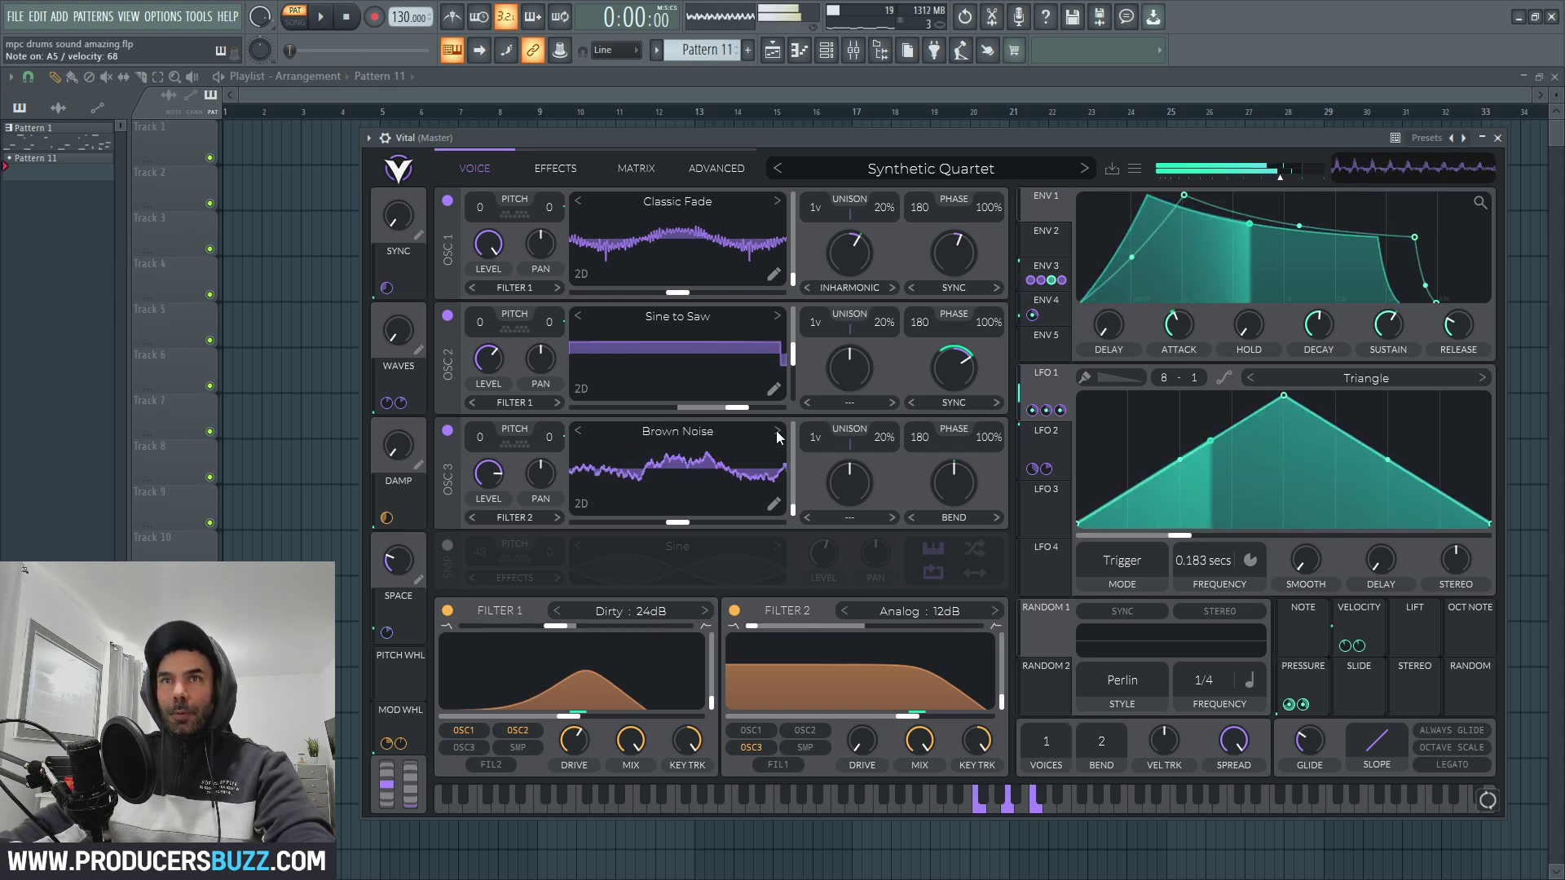
{"action": "left_click", "coordinate": [778, 317]}
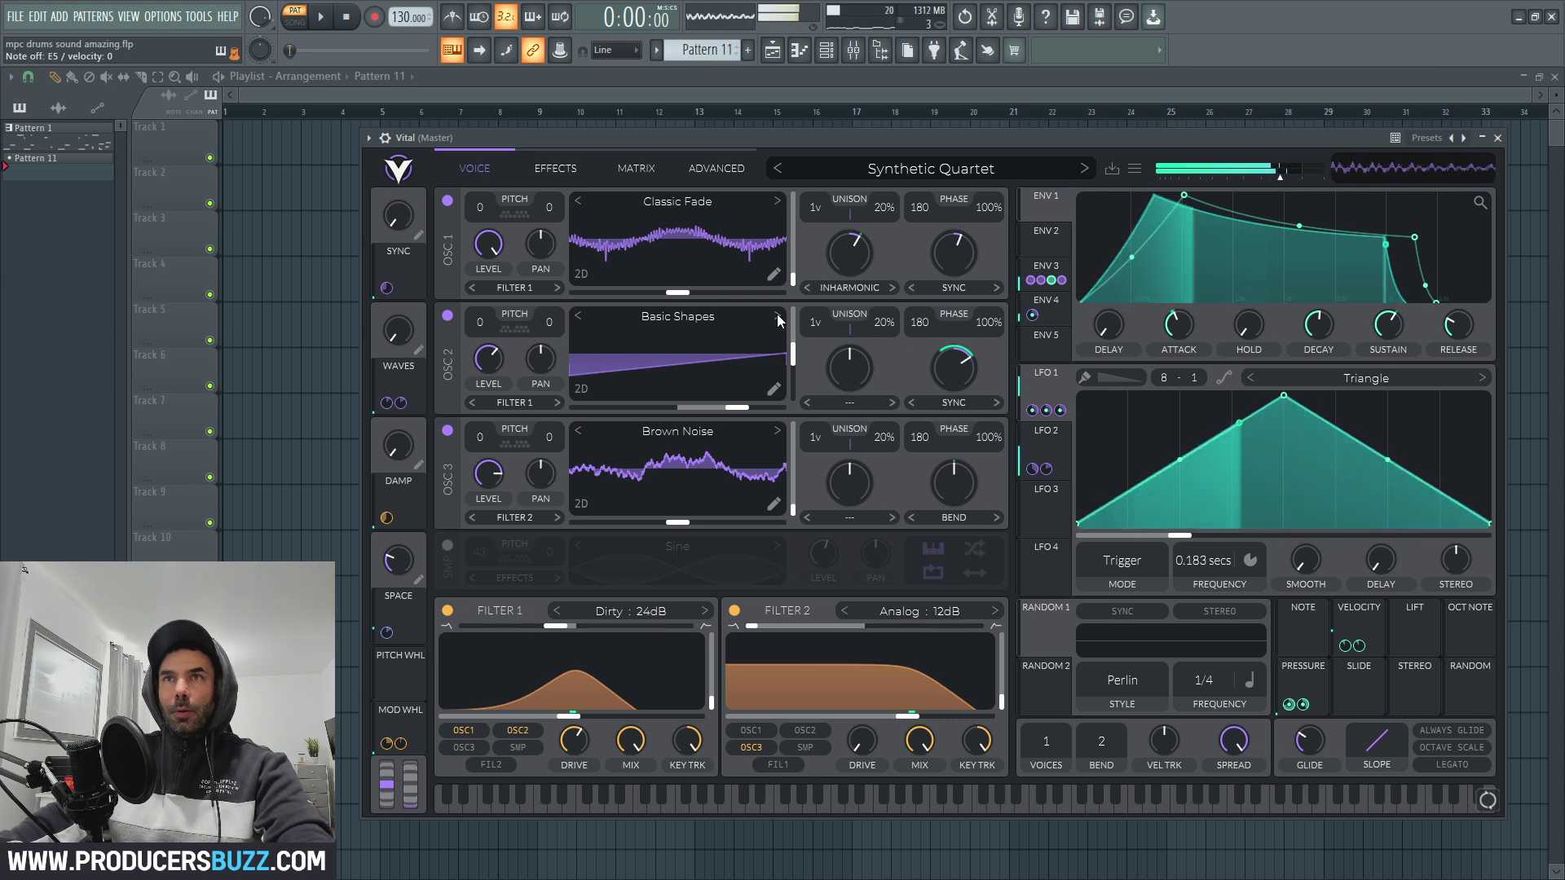
{"action": "left_click", "coordinate": [776, 202]}
{"action": "left_click", "coordinate": [776, 202]}
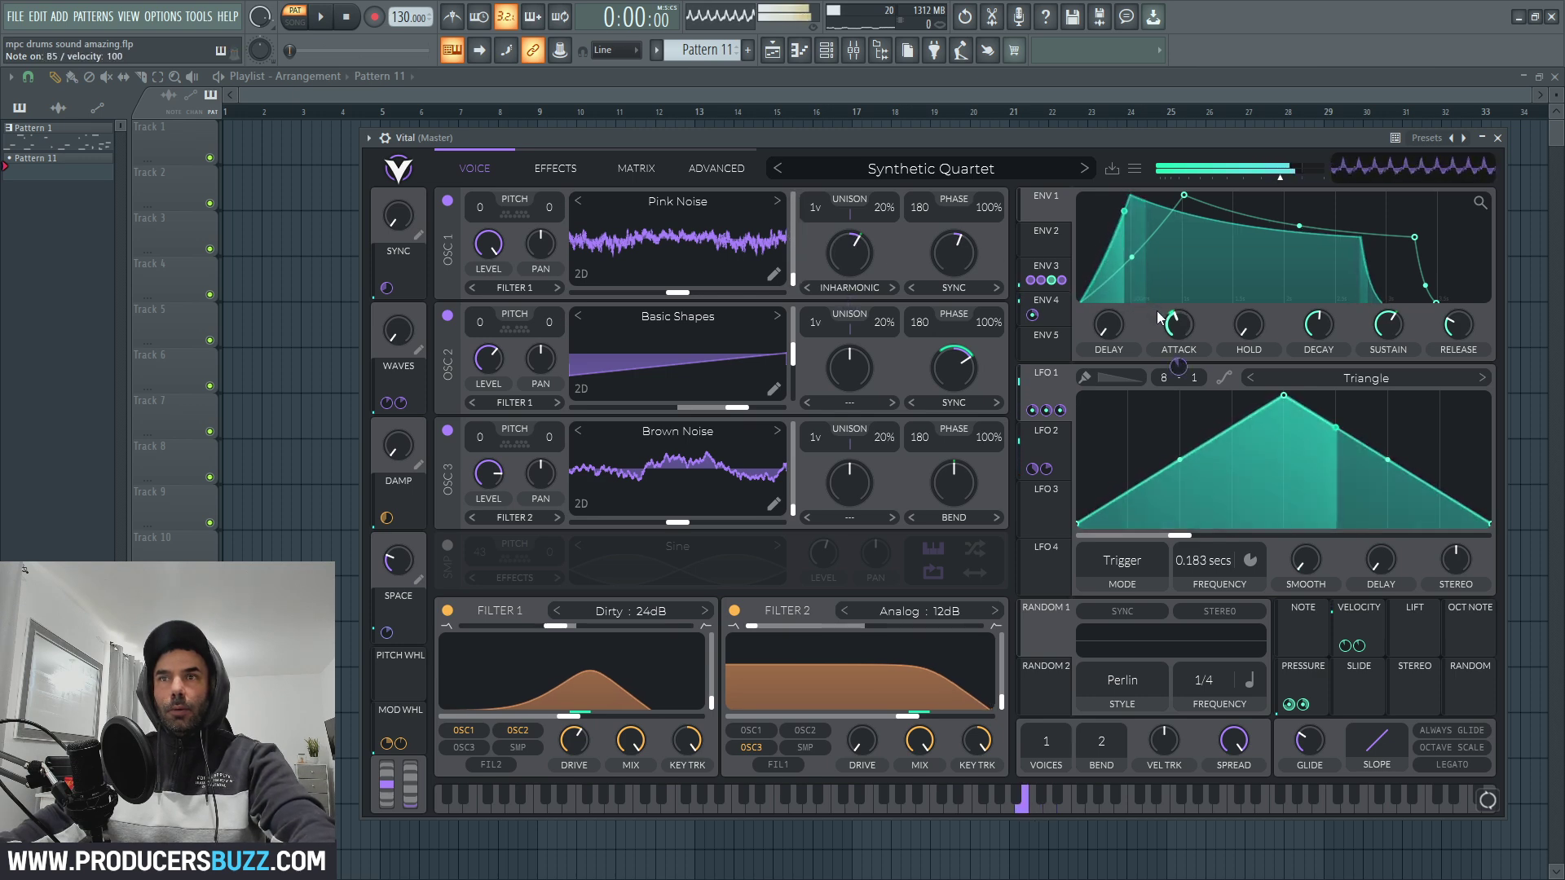
On the Matrix page, swing the LFO 1 to Osc 2 Tune modulation amount strongly negative and up close to its positive maximum.
{"action": "left_click", "coordinate": [645, 169]}
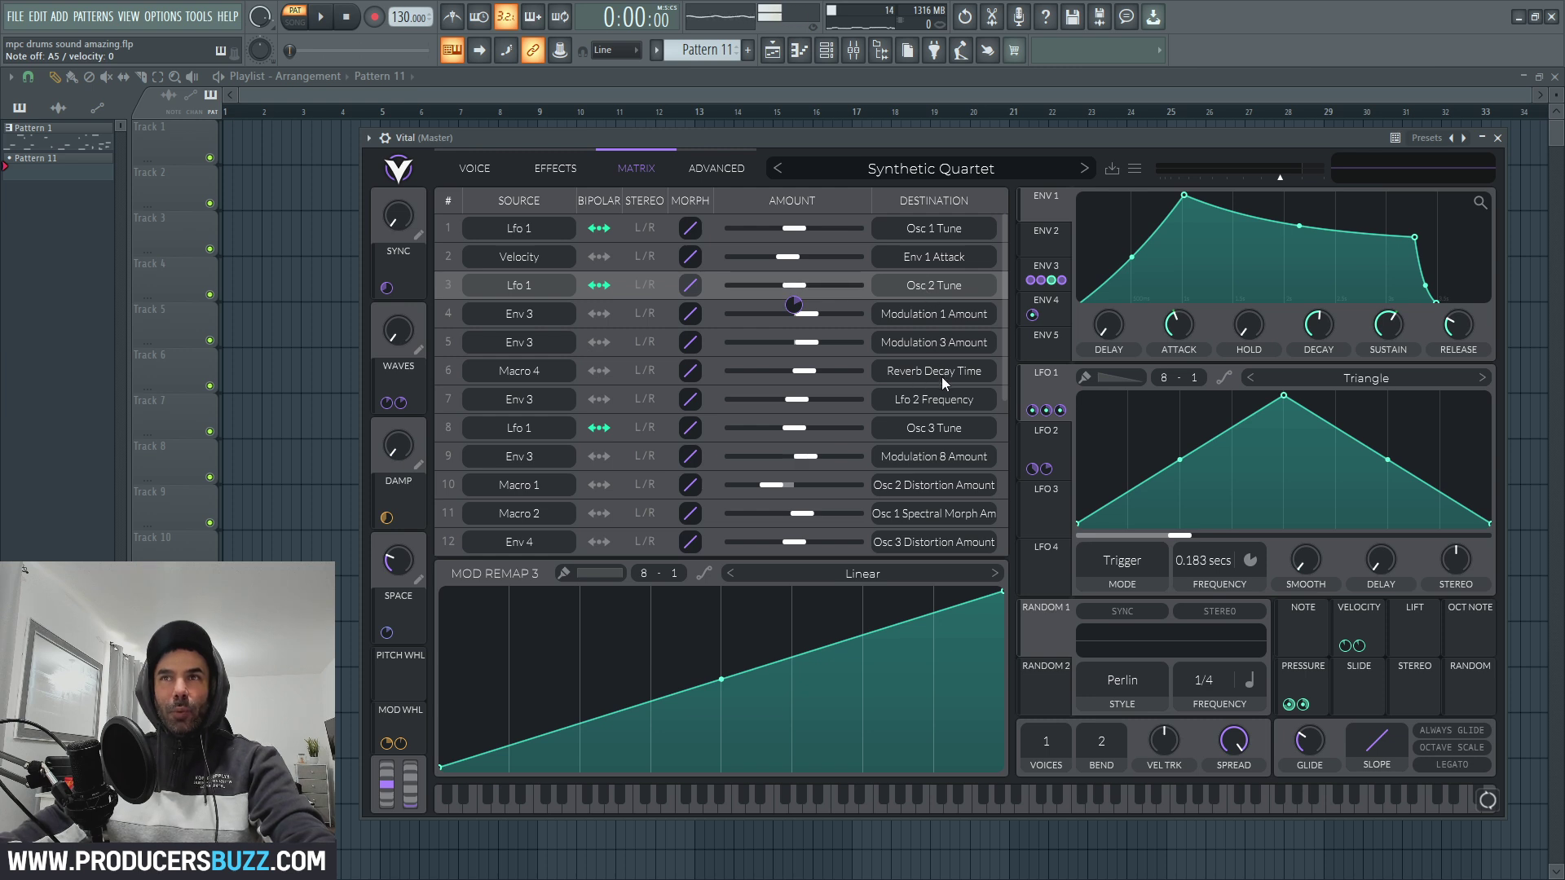
{"action": "left_click_drag", "start_coordinate": [802, 286], "coordinate": [736, 300]}
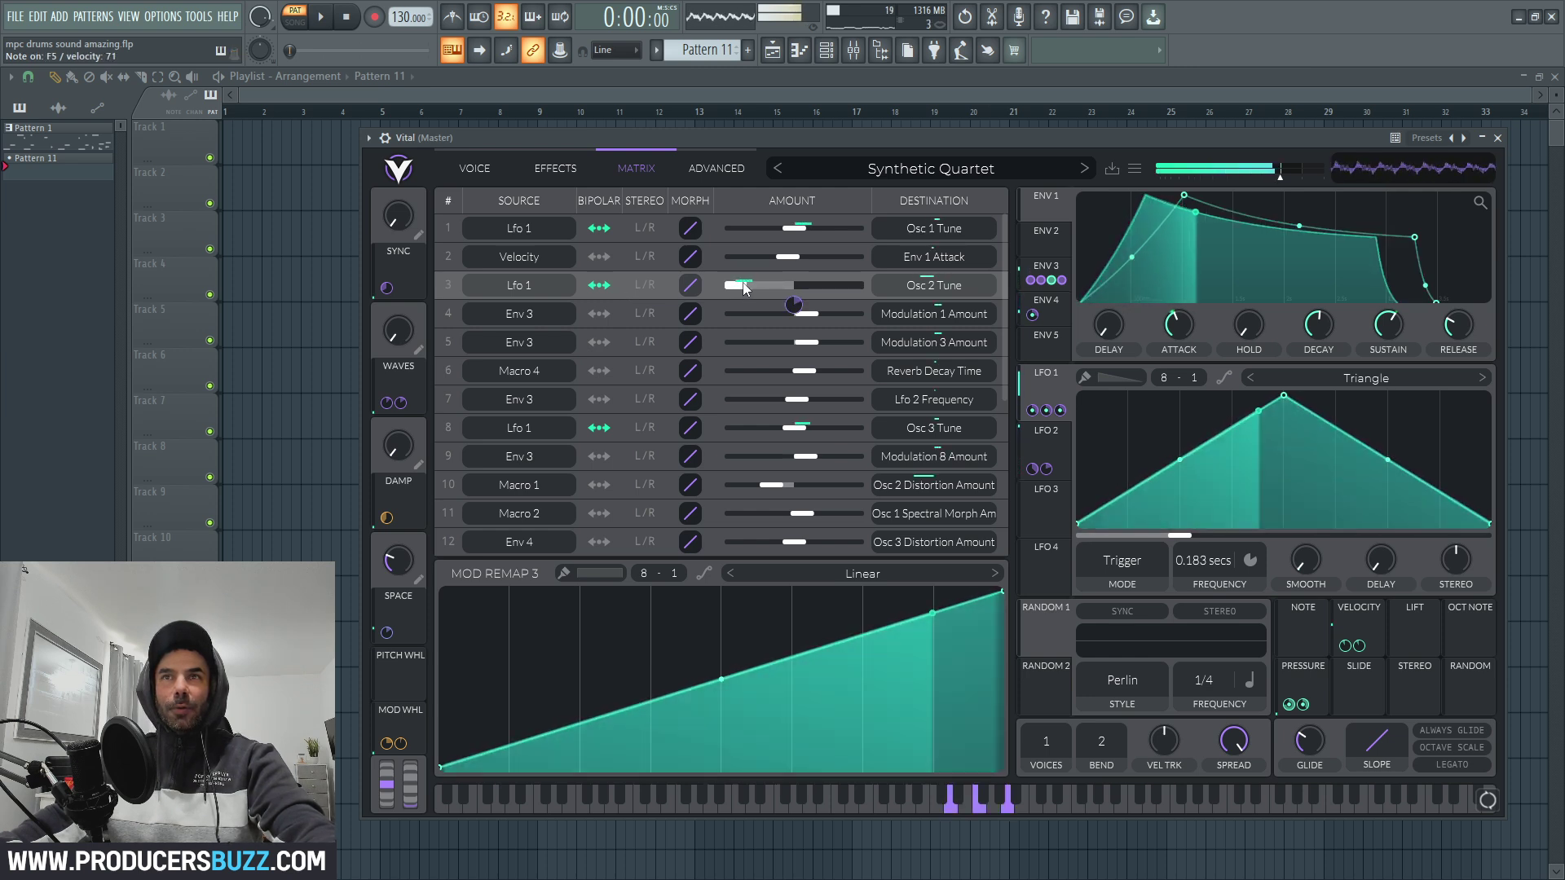
{"action": "left_click_drag", "start_coordinate": [747, 287], "coordinate": [868, 286]}
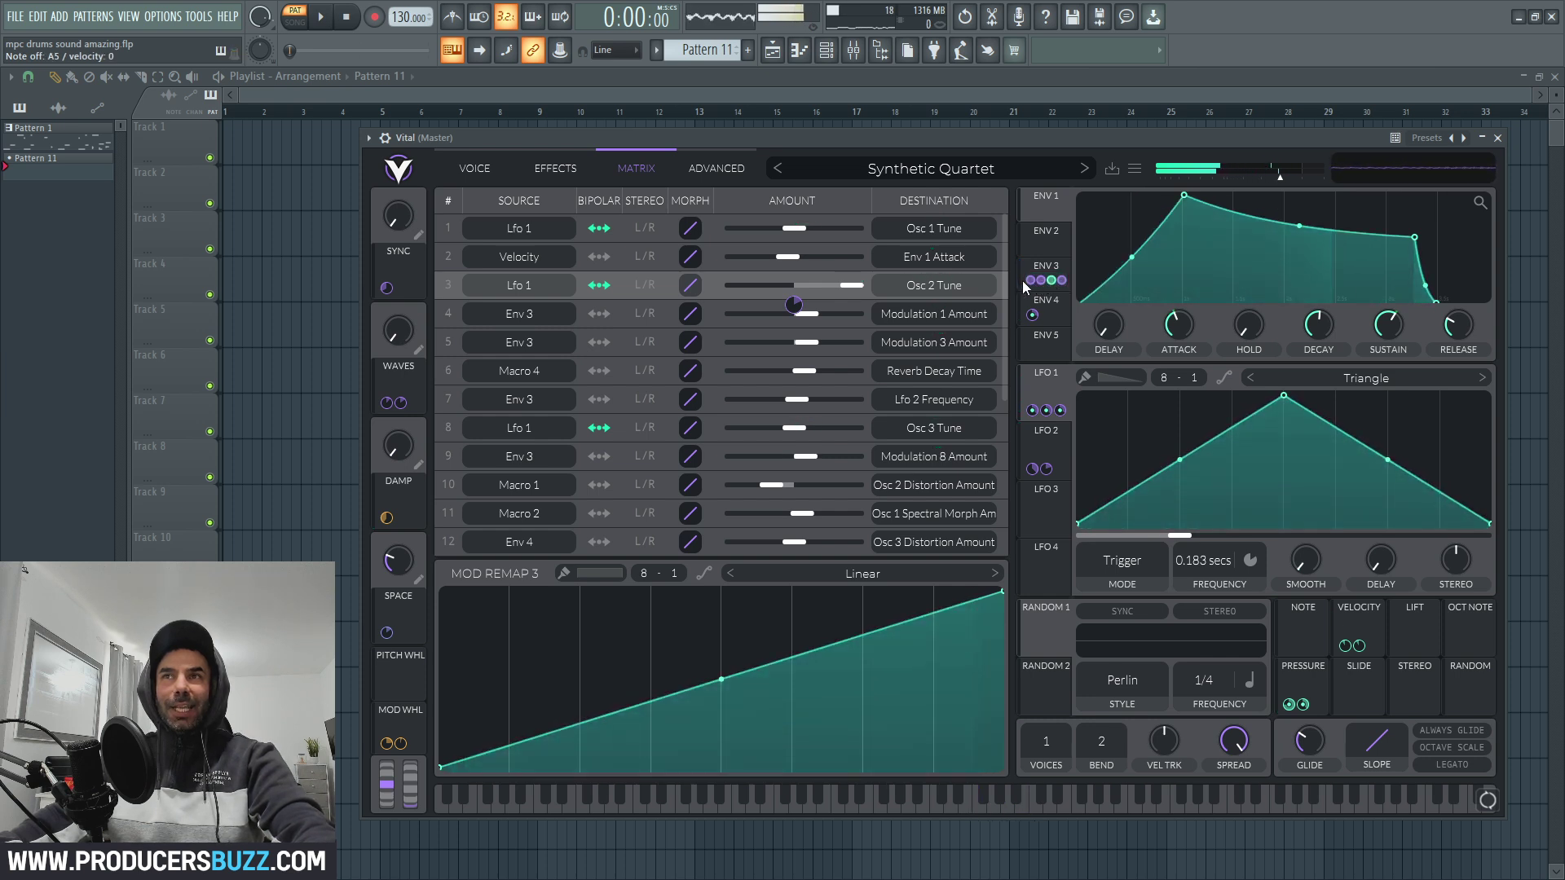
{"action": "mouse_move", "coordinate": [1029, 282]}
{"action": "mouse_move", "coordinate": [1010, 307]}
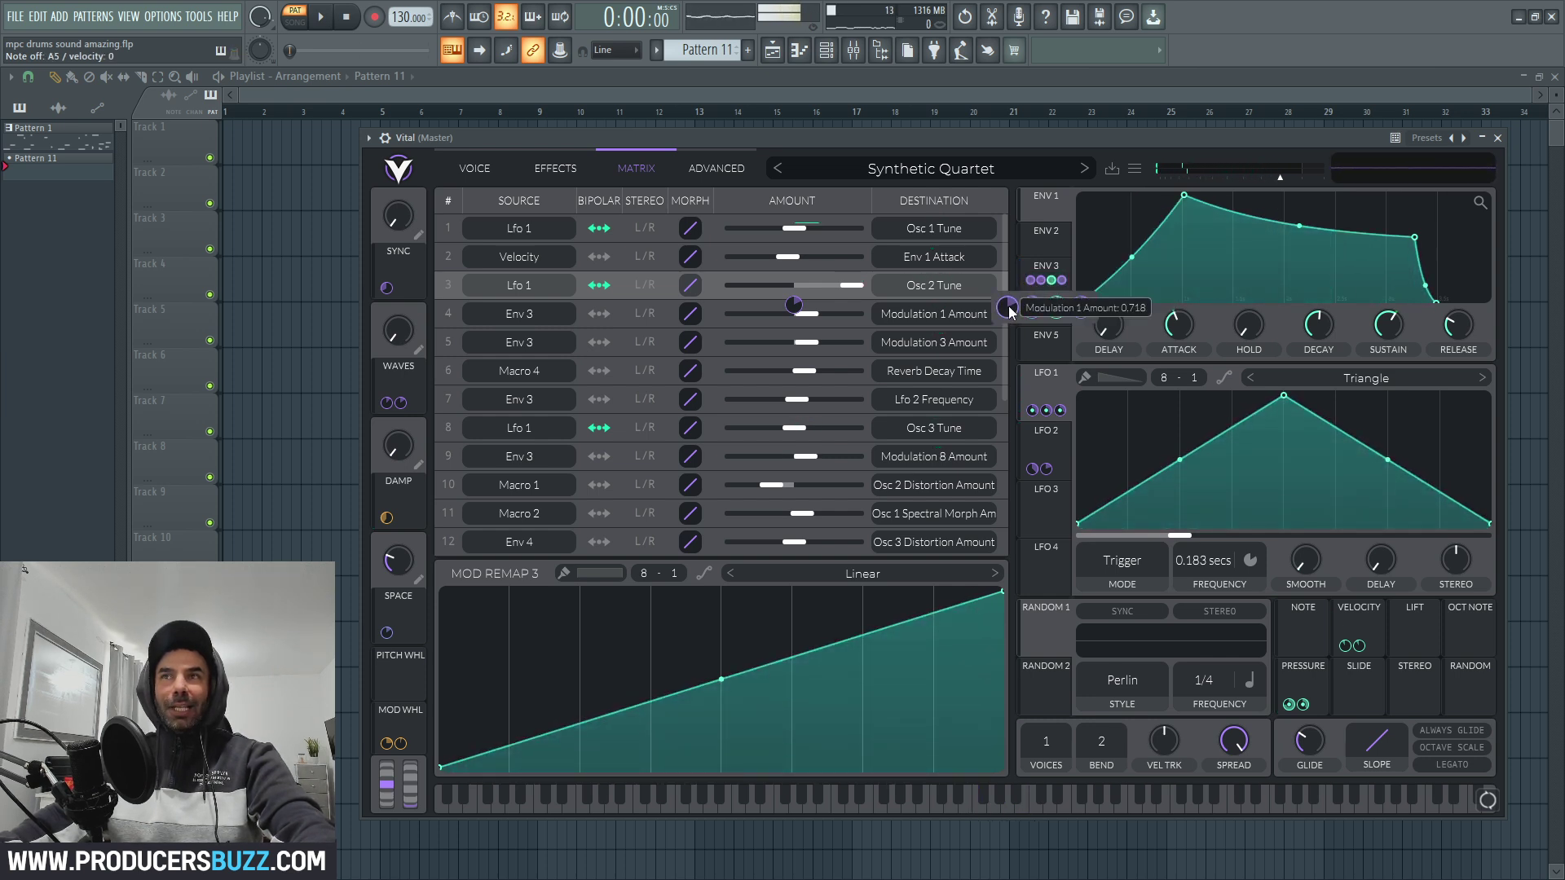
{"action": "mouse_move", "coordinate": [1010, 305]}
{"action": "left_mouse_down"}
{"action": "mouse_move", "coordinate": [1009, 258]}
{"action": "mouse_move", "coordinate": [1010, 369]}
{"action": "mouse_move", "coordinate": [1009, 236]}
{"action": "mouse_move", "coordinate": [1032, 290]}
{"action": "mouse_move", "coordinate": [1032, 248]}
{"action": "mouse_move", "coordinate": [1032, 300]}
{"action": "left_mouse_up"}
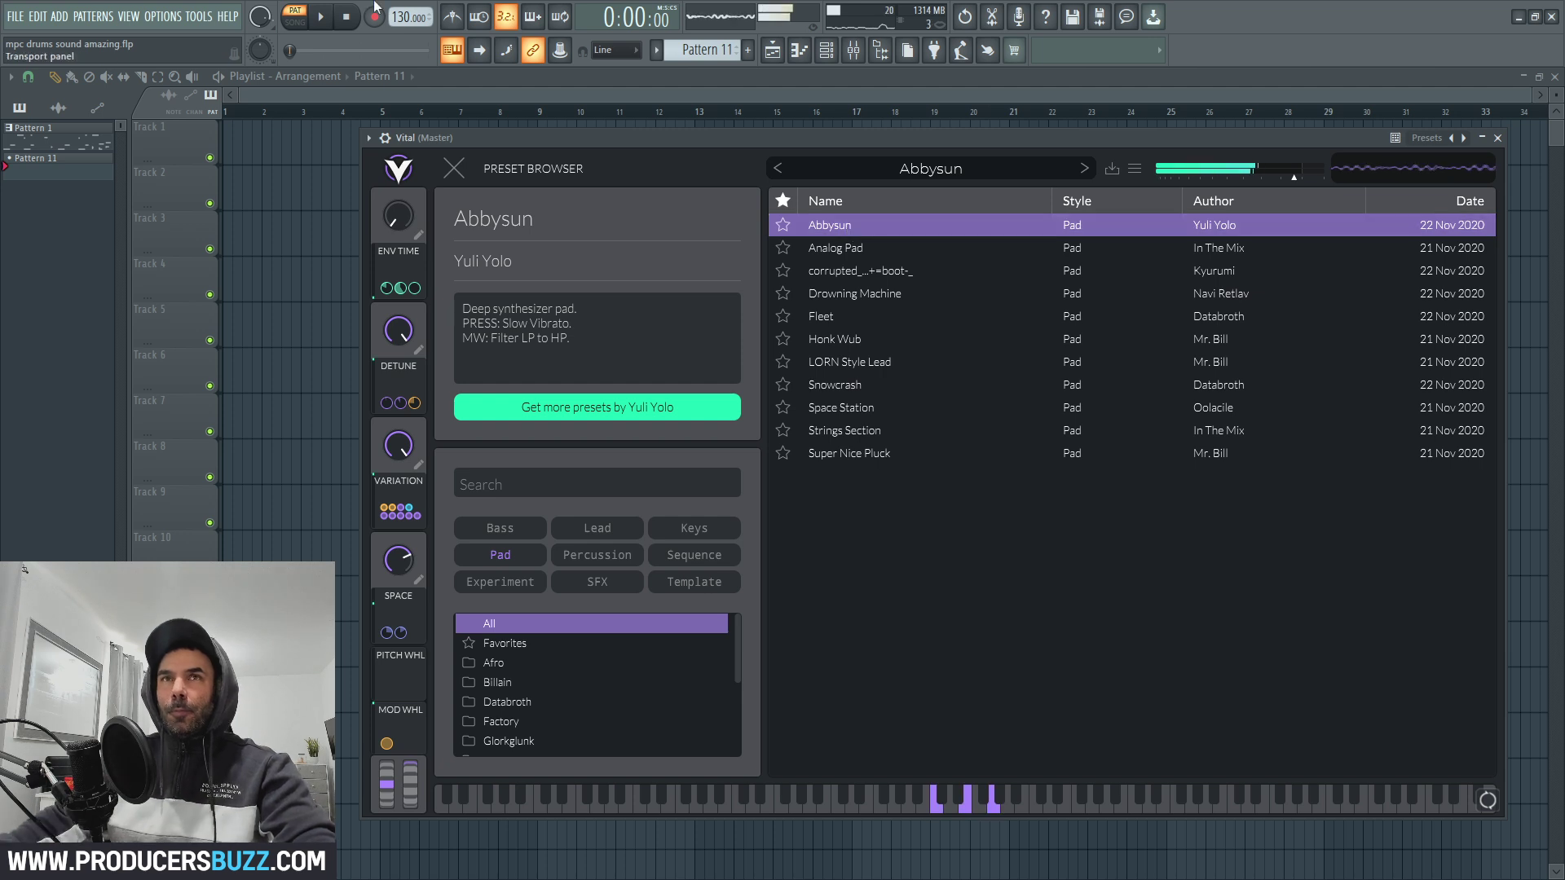
Return to the Voice page with Strings Section loaded and step oscillator 2's wavetable through Brown Noise and Harmonic Series to Pink Noise.
{"action": "left_click", "coordinate": [458, 168]}
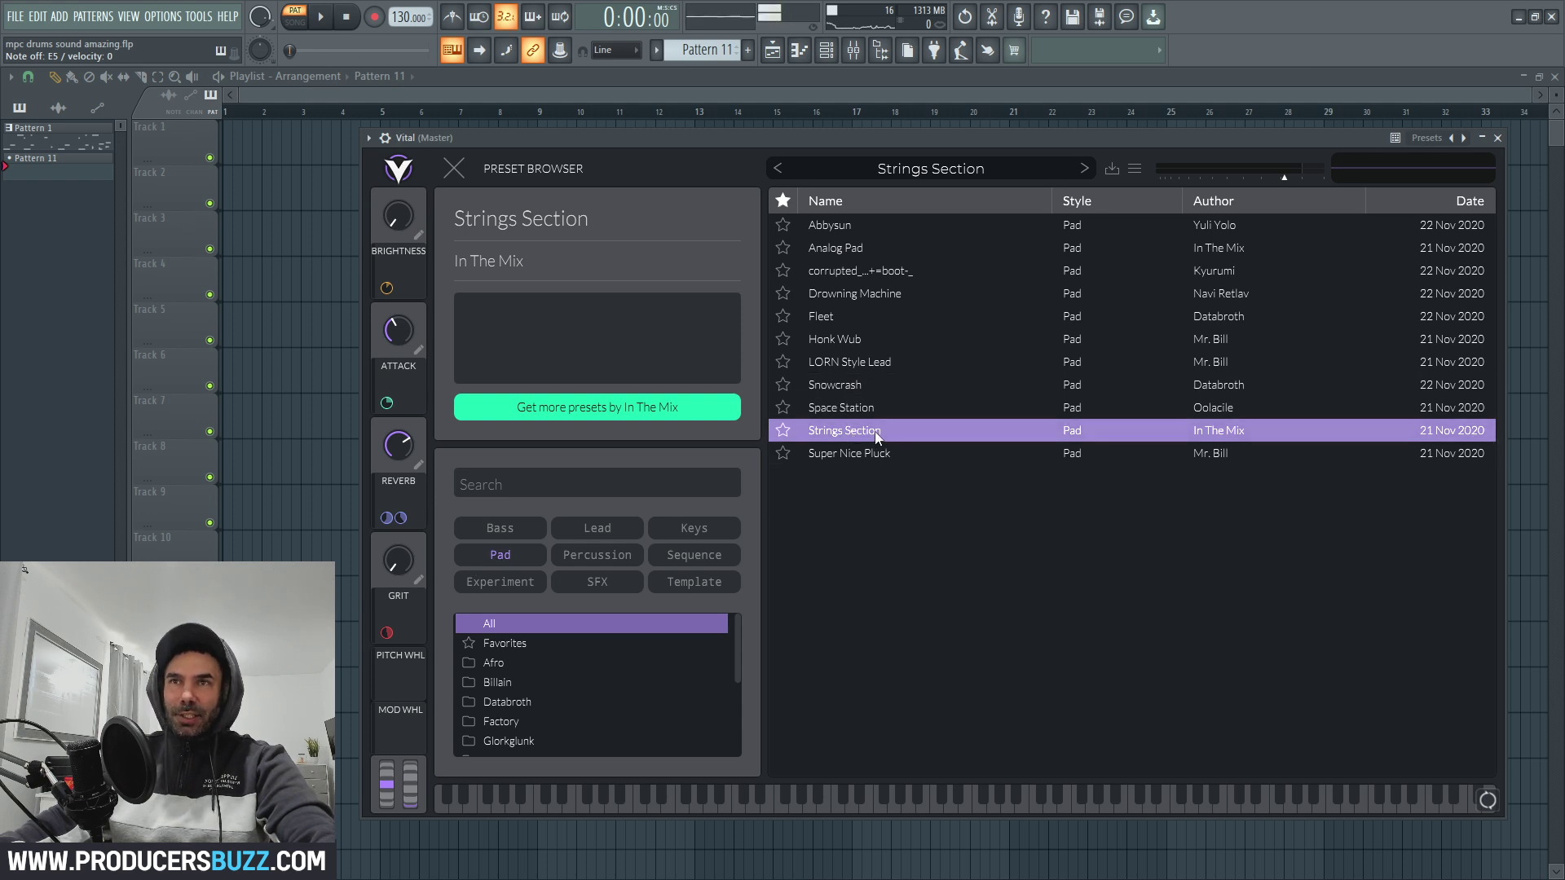
{"action": "left_click", "coordinate": [456, 168]}
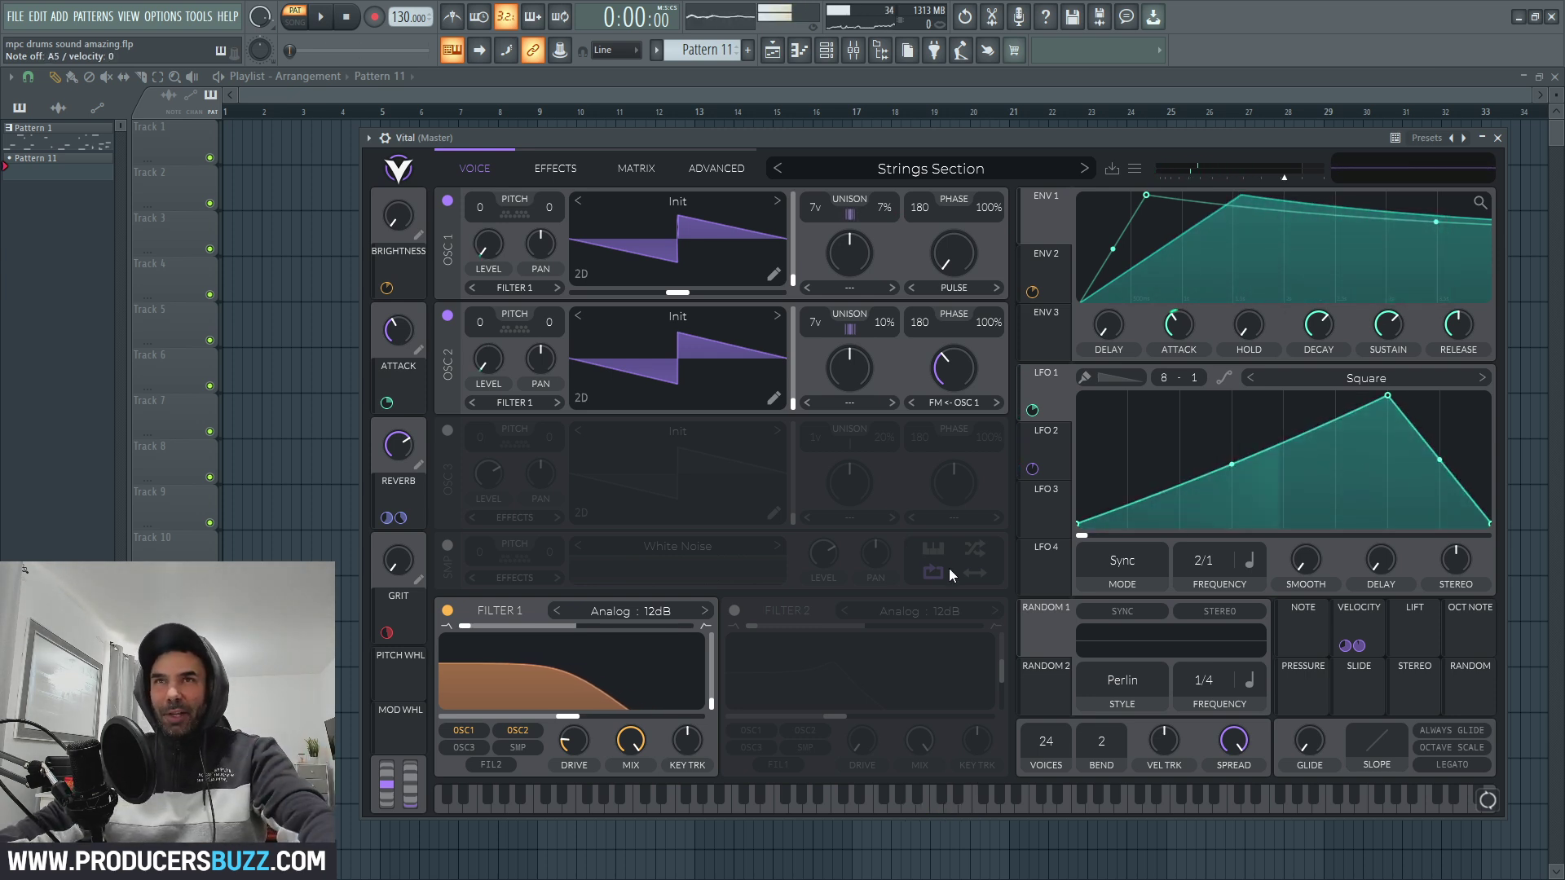
{"action": "left_click", "coordinate": [776, 317]}
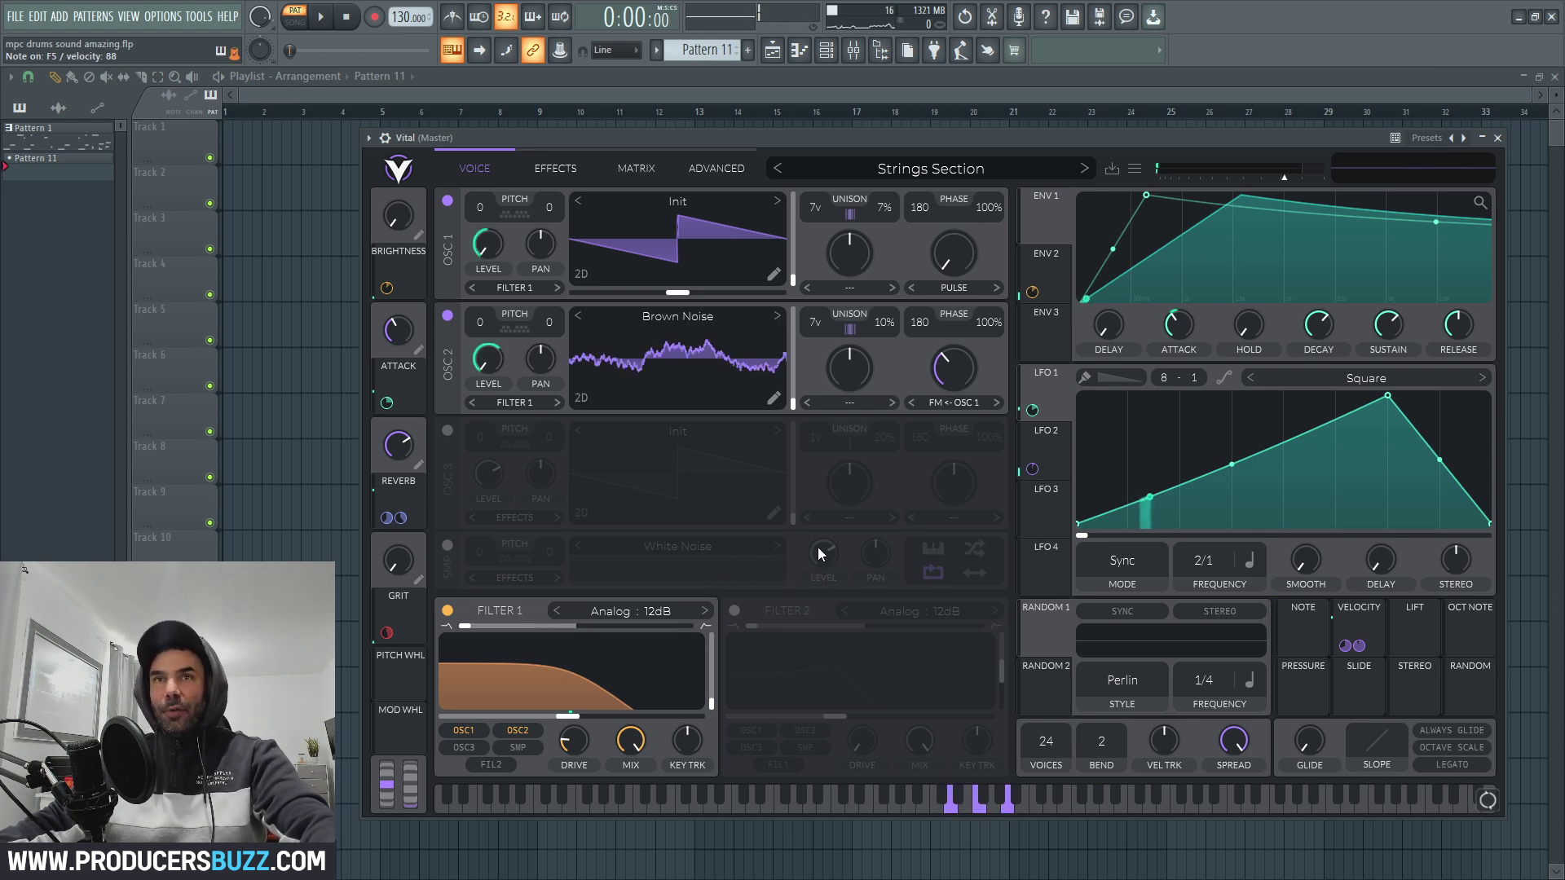
{"action": "left_click", "coordinate": [775, 320]}
{"action": "left_click", "coordinate": [776, 319]}
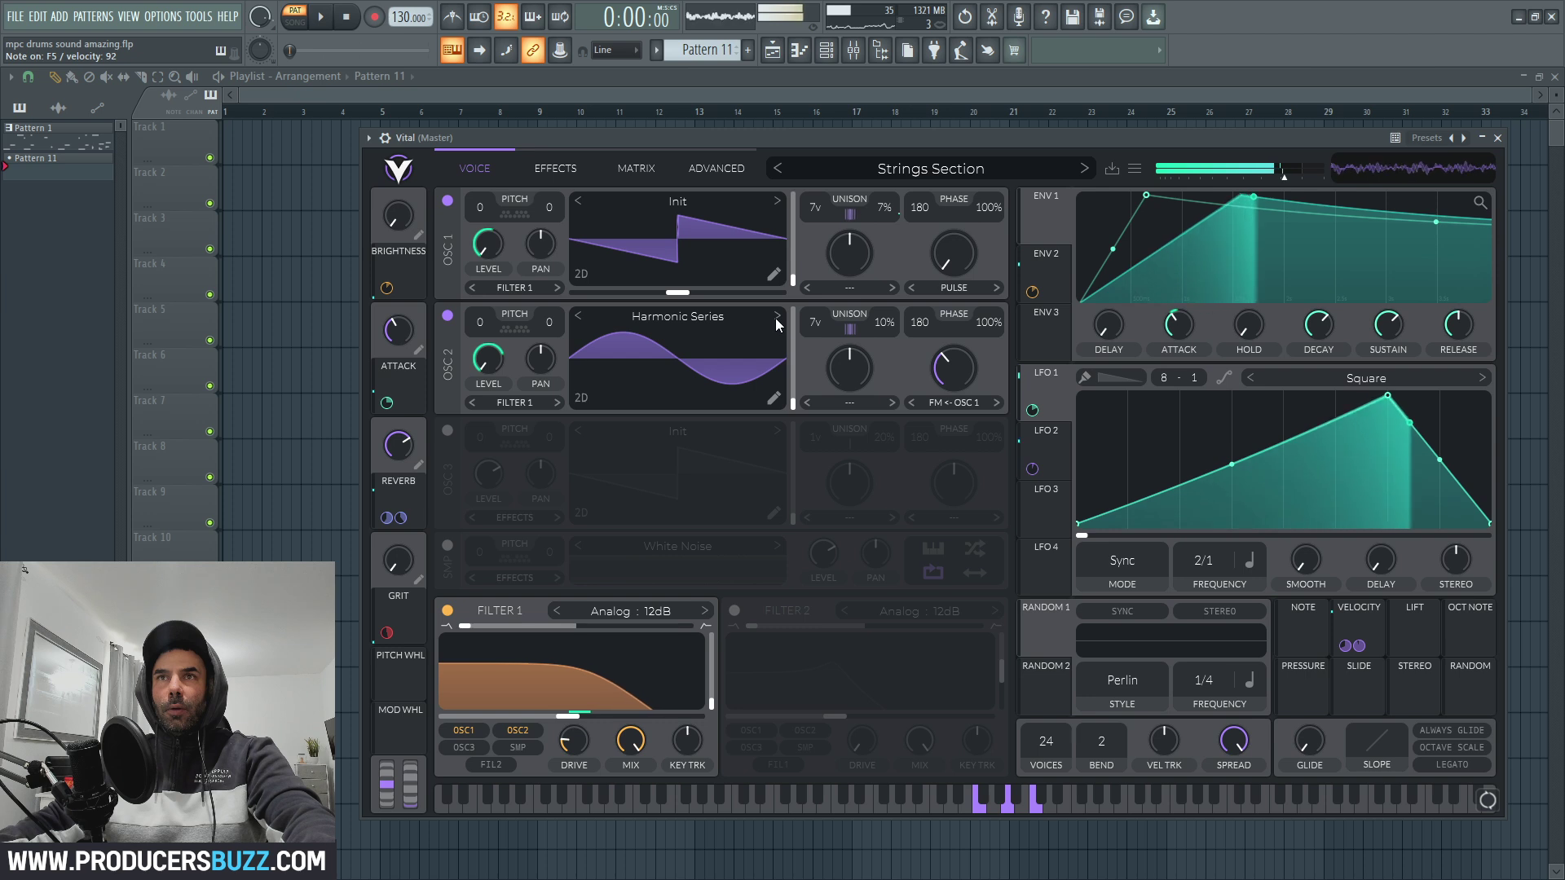
{"action": "left_click", "coordinate": [775, 318]}
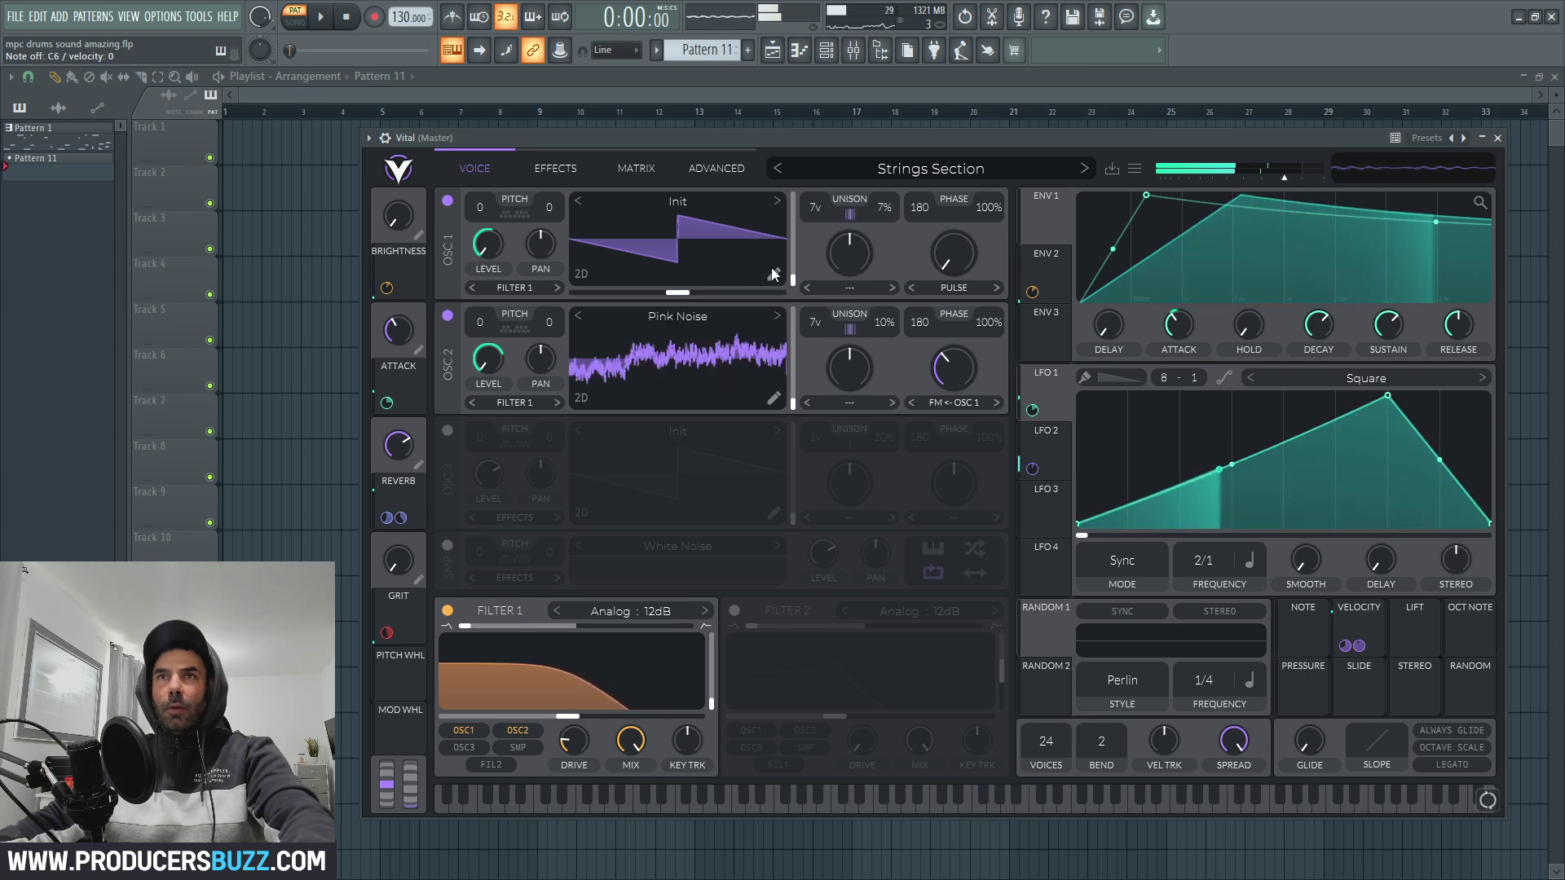
Change oscillator 1's wavetable to Pulse Width and raise the frequency morph amounts of oscillator 1, to about 70%, and oscillator 2.
{"action": "left_click", "coordinate": [779, 200]}
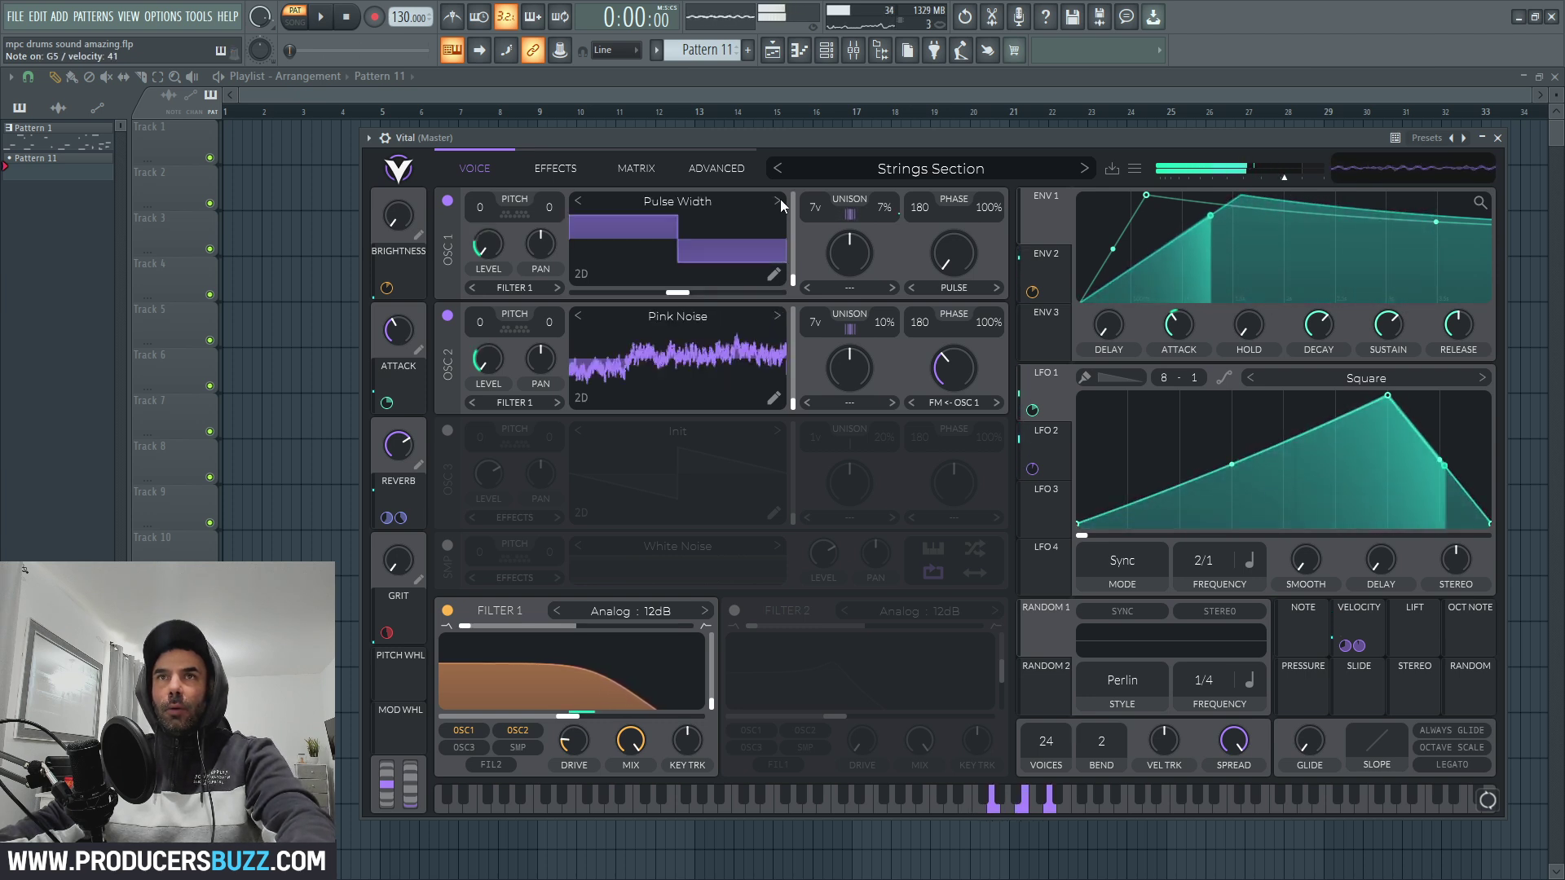
{"action": "left_click_drag", "start_coordinate": [844, 251], "coordinate": [843, 216]}
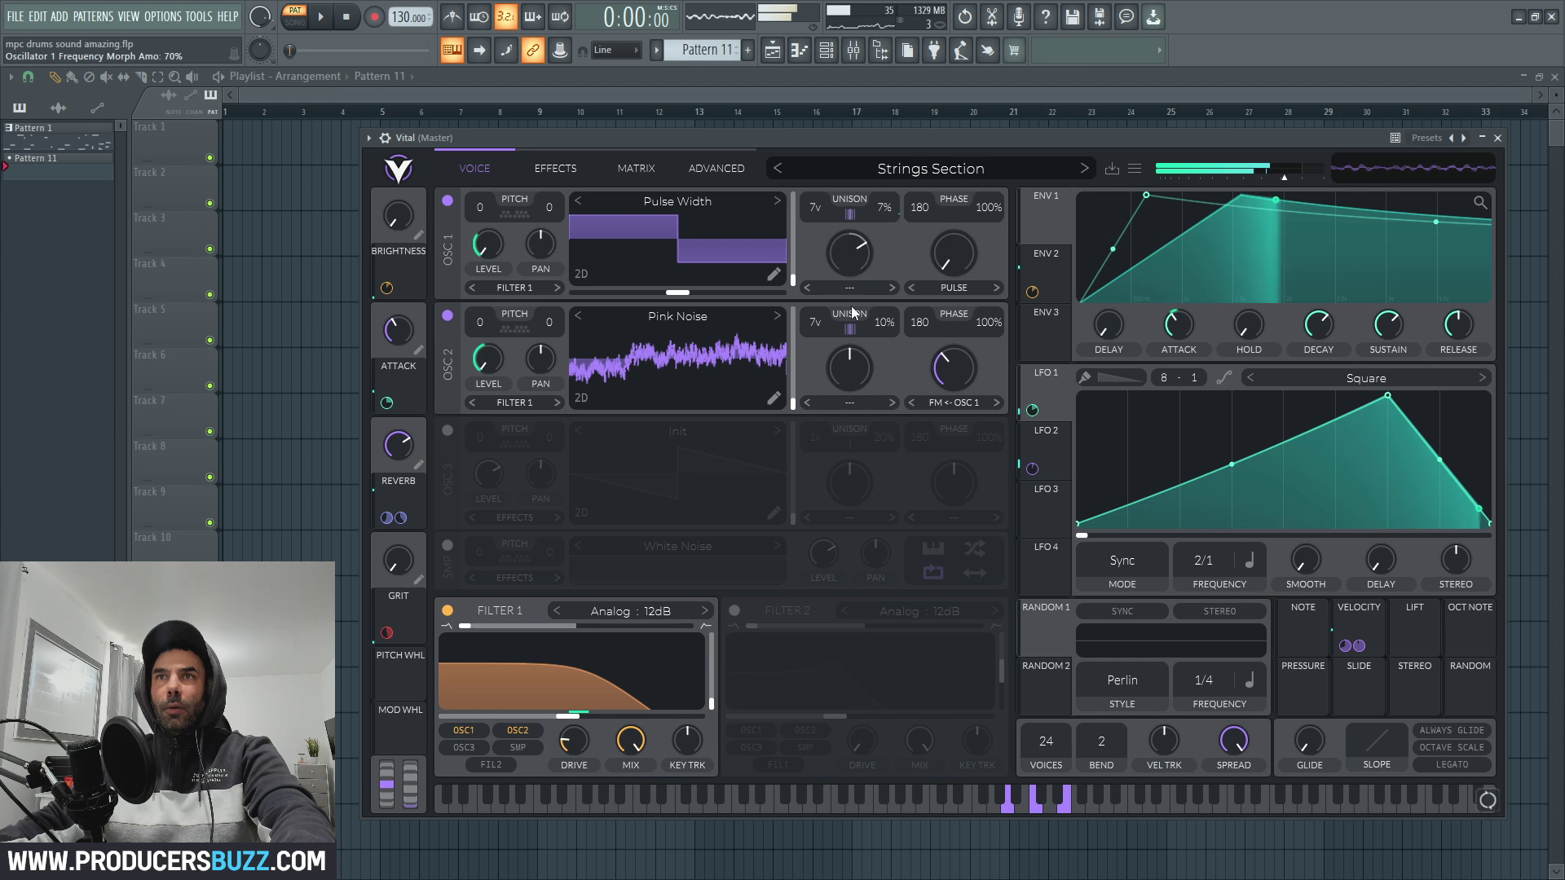
{"action": "left_click_drag", "start_coordinate": [852, 363], "coordinate": [854, 350]}
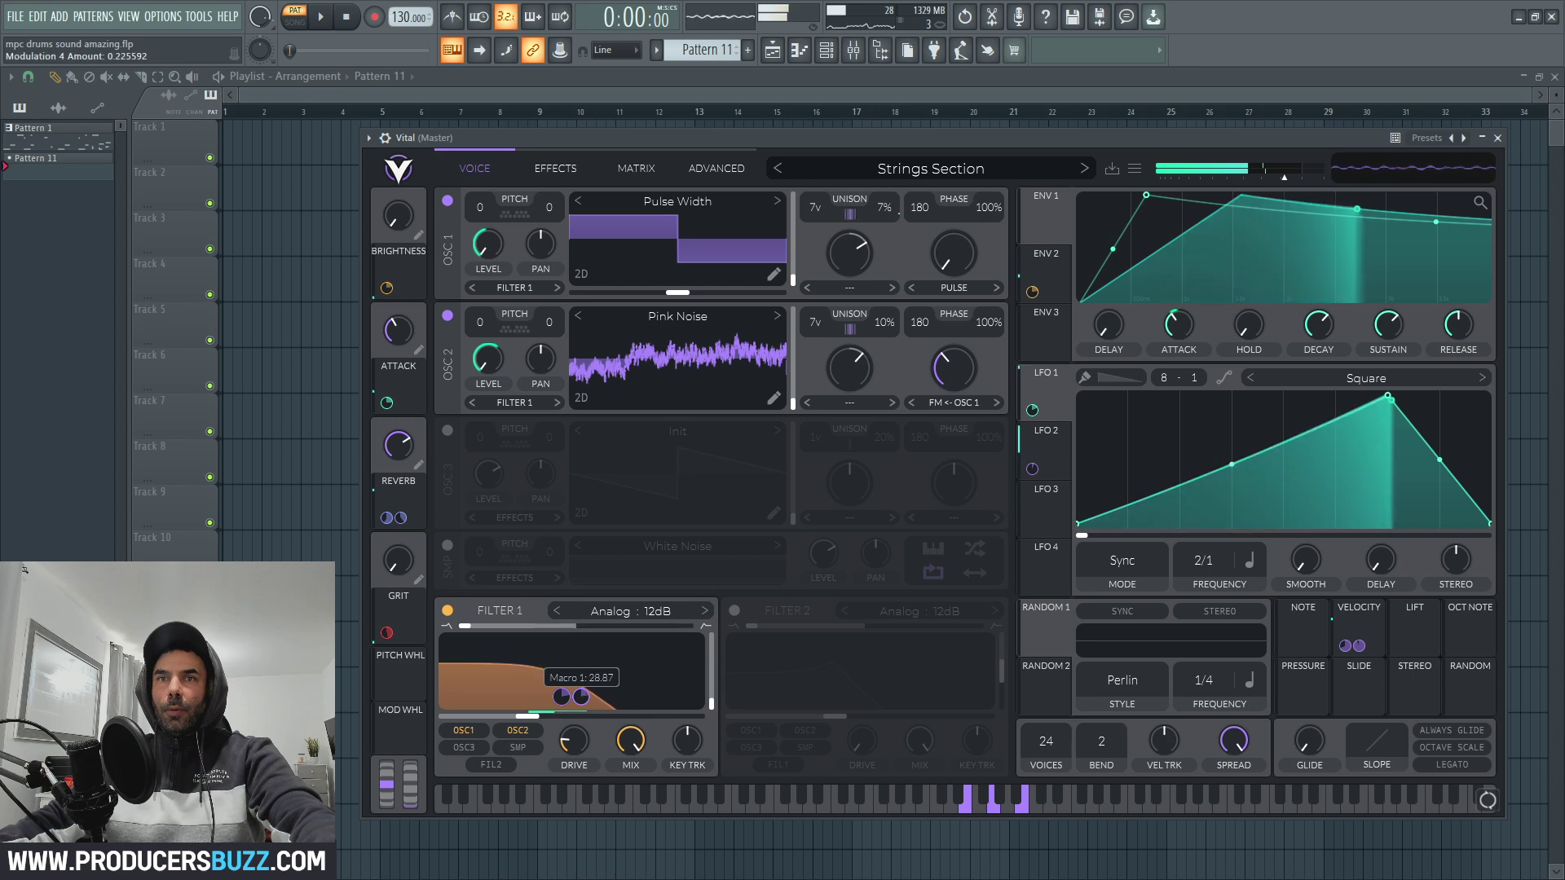
Raise Filter 1's drive to about 7.9 dB and play a chord to hear the change.
{"action": "left_click_drag", "start_coordinate": [571, 730], "coordinate": [562, 711]}
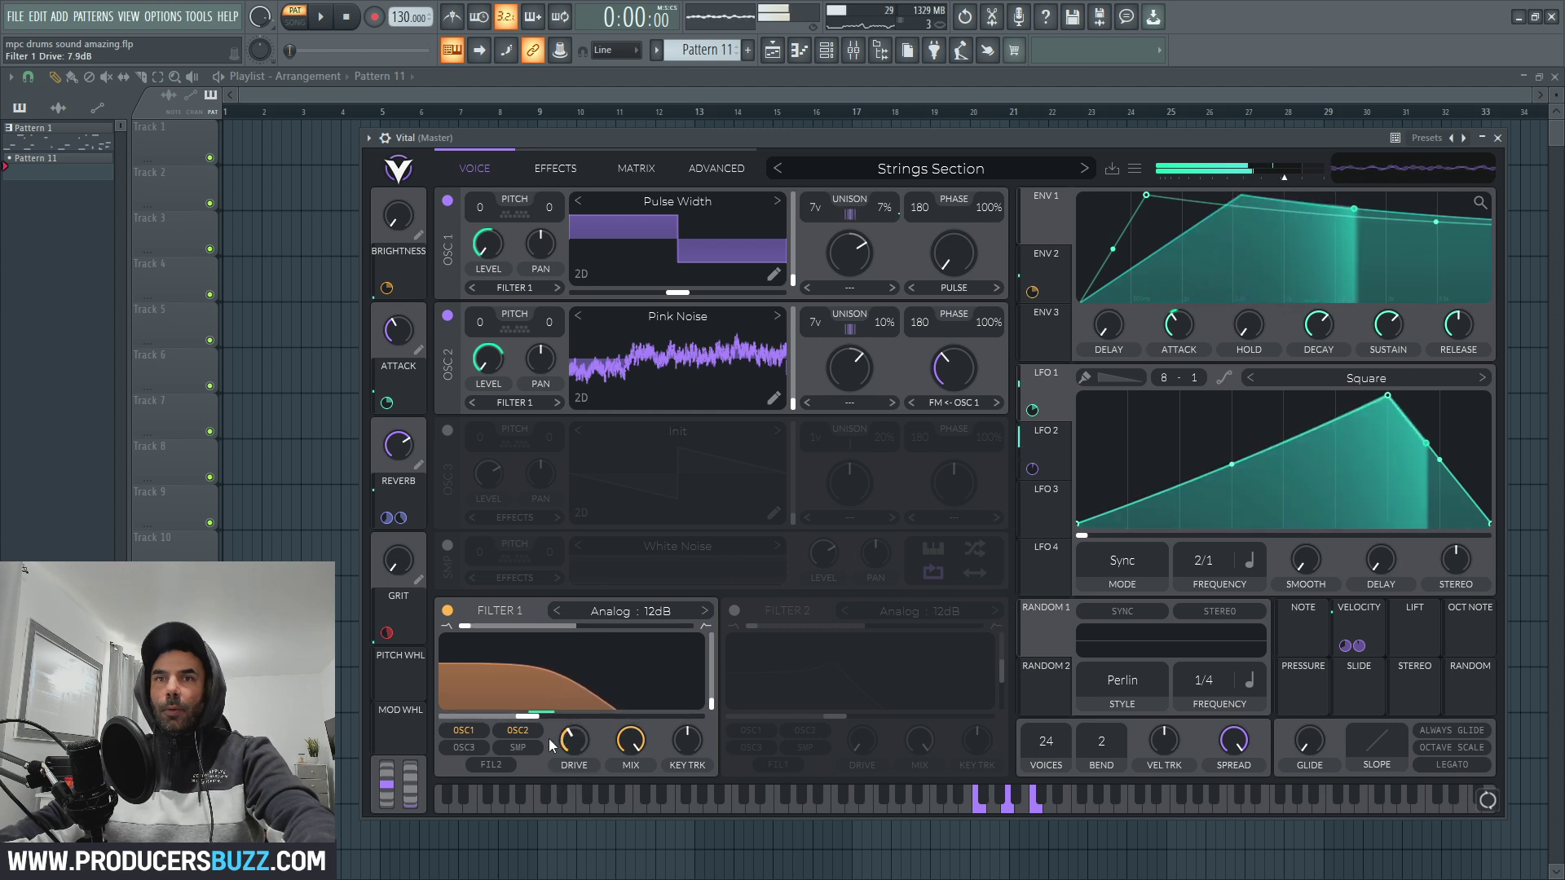
{"action": "key", "text": "y"}
{"action": "key", "text": "i"}
{"action": "key", "text": "p"}
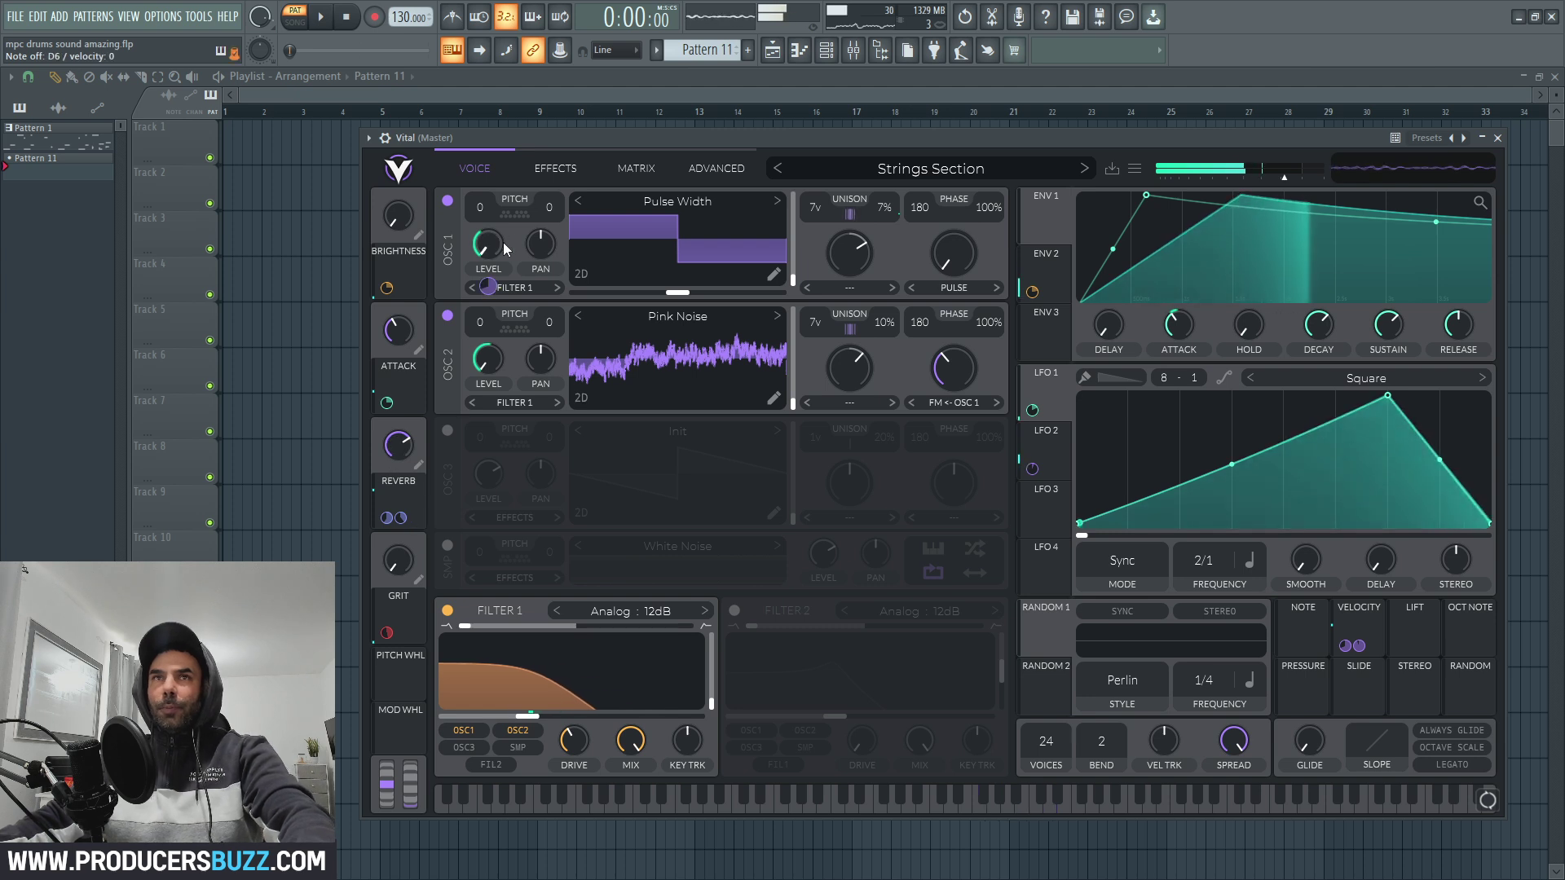
On the Effects page, raise the EQ's low band gain to about -3.1 dB and lower the high band's cutoff.
{"action": "left_click", "coordinate": [550, 168]}
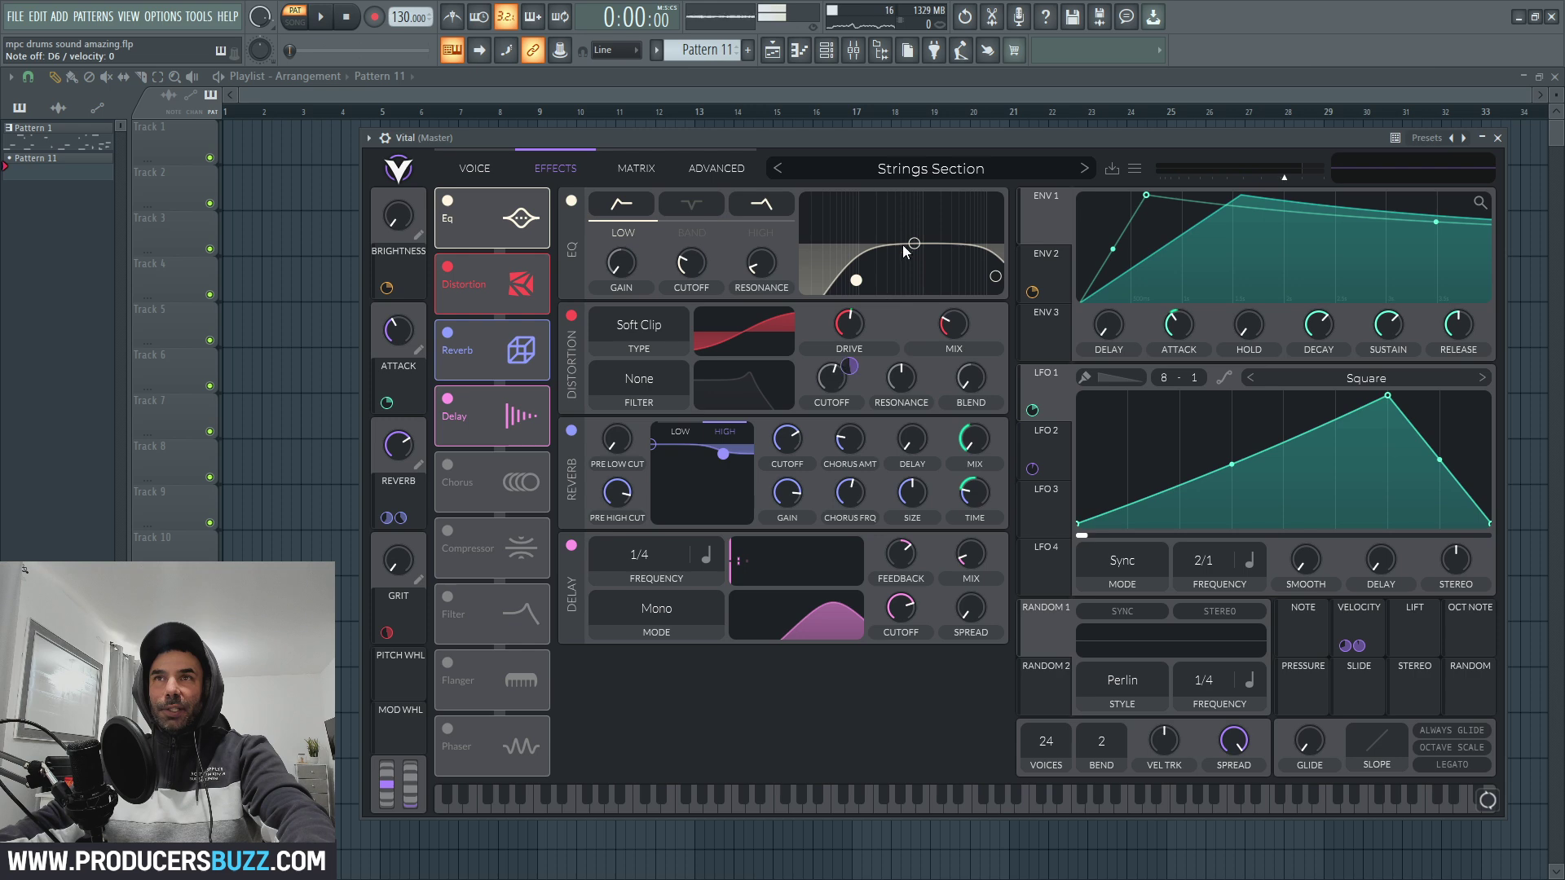
{"action": "left_click_drag", "start_coordinate": [858, 285], "coordinate": [895, 257]}
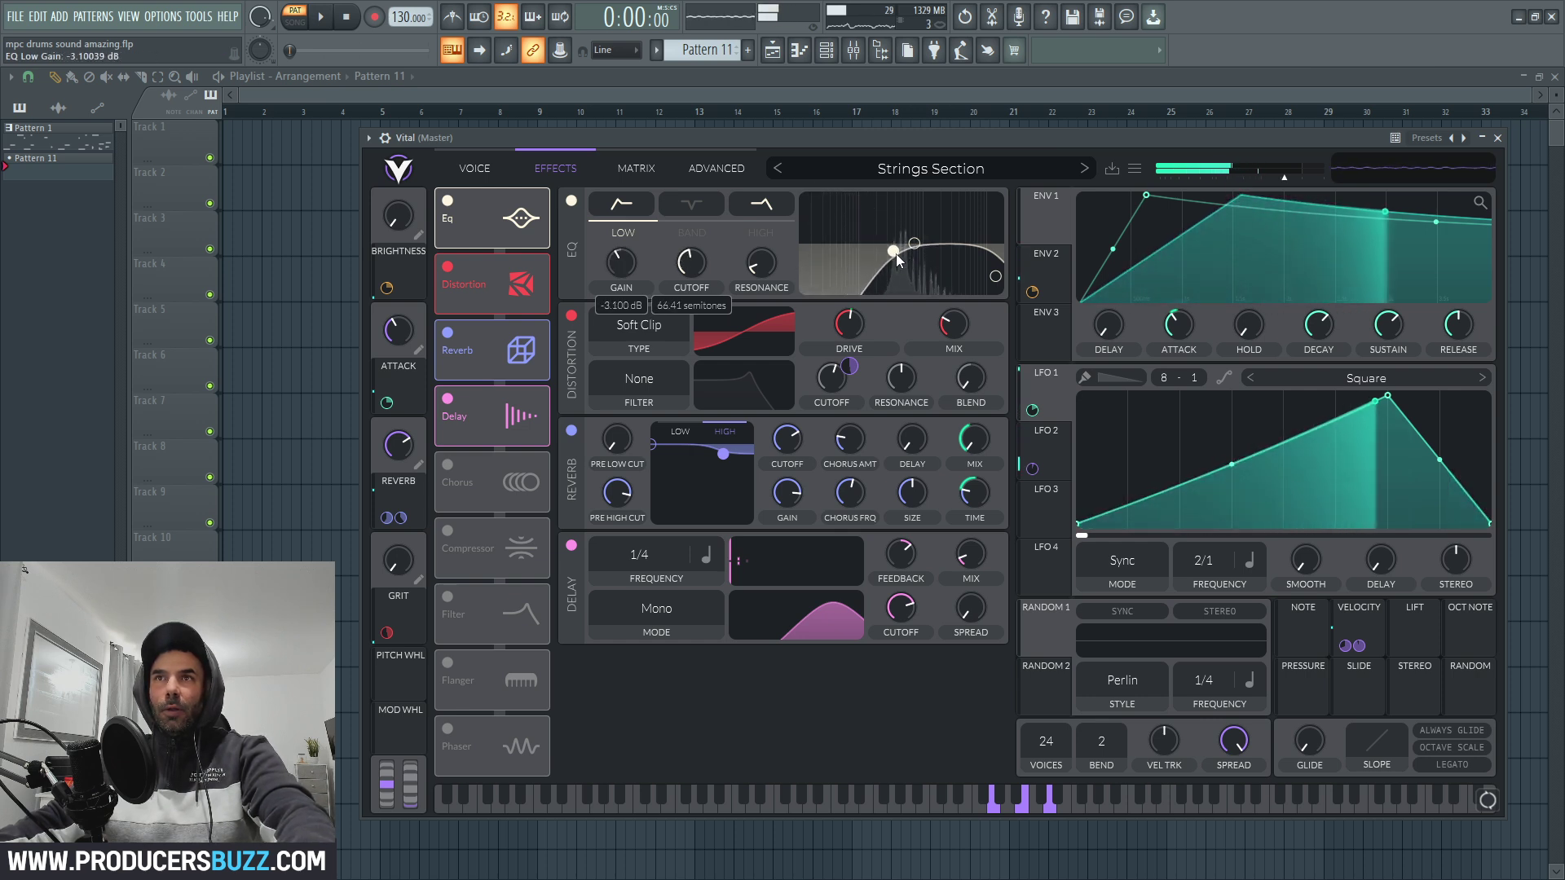
{"action": "left_click_drag", "start_coordinate": [994, 277], "coordinate": [858, 277]}
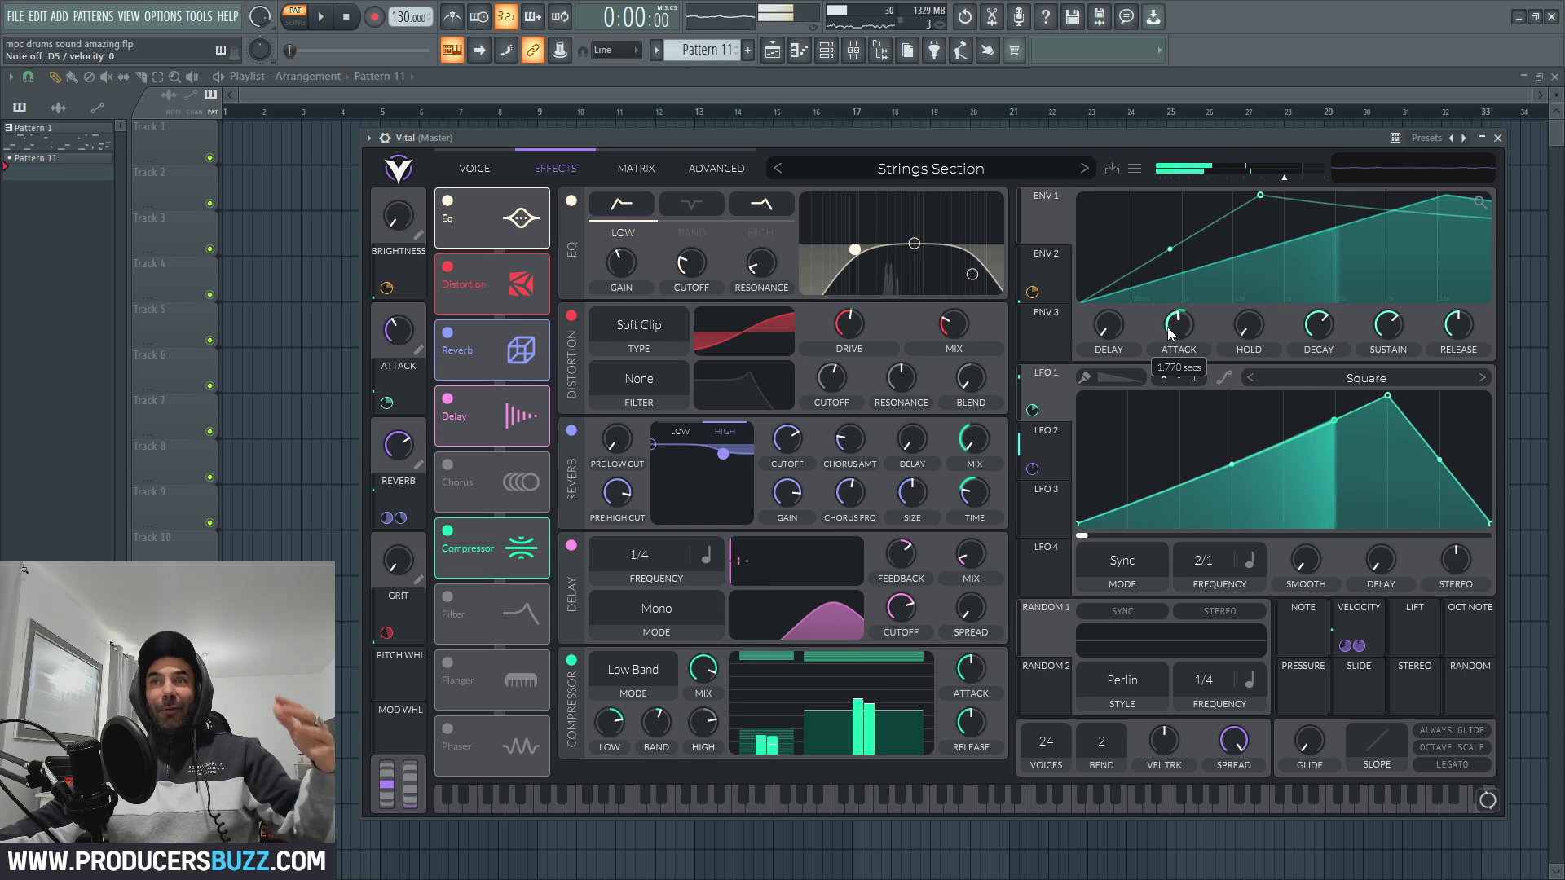
On the Matrix page, raise the Lfo 2 to Osc 1 Unison Detune amount and set Macro 3 to Reverb Dry Wet to about 0.743.
{"action": "left_click", "coordinate": [648, 174]}
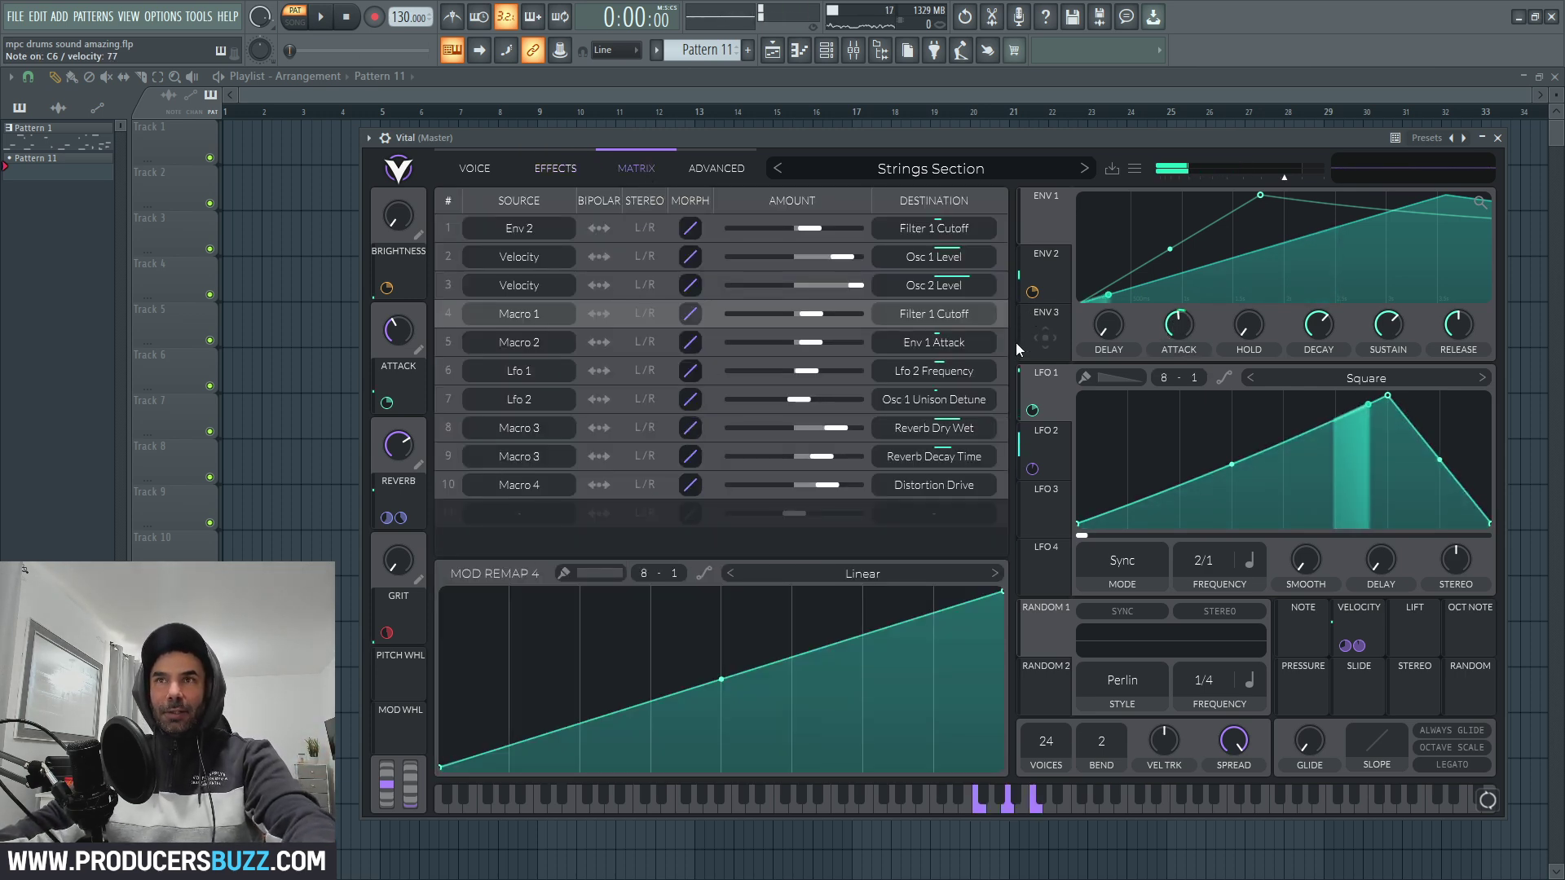
{"action": "left_click_drag", "start_coordinate": [799, 403], "coordinate": [846, 429]}
{"action": "left_click", "coordinate": [838, 429]}
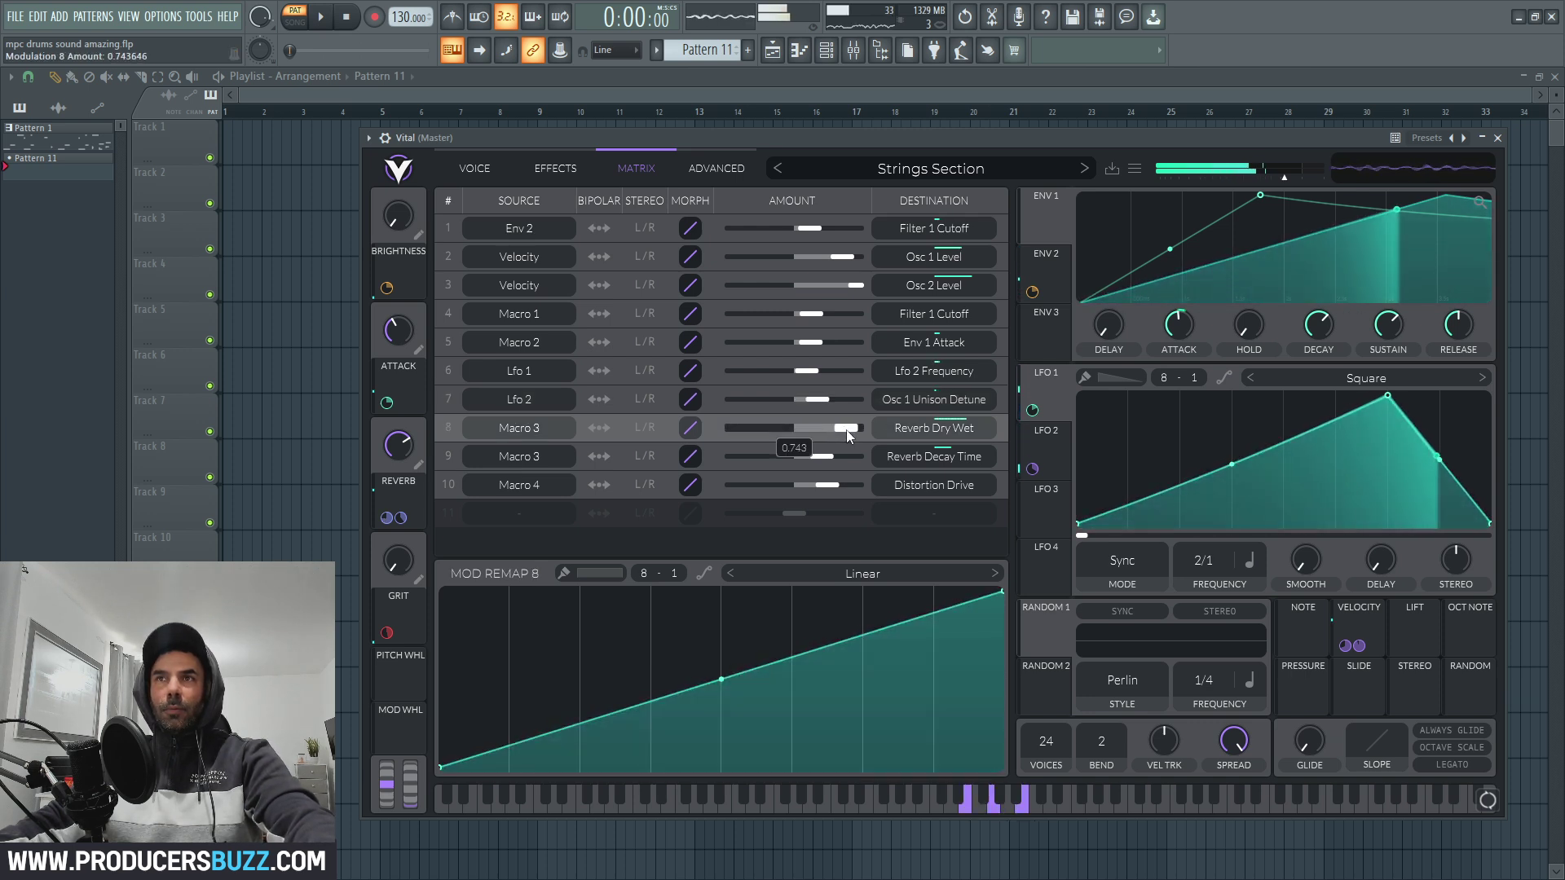
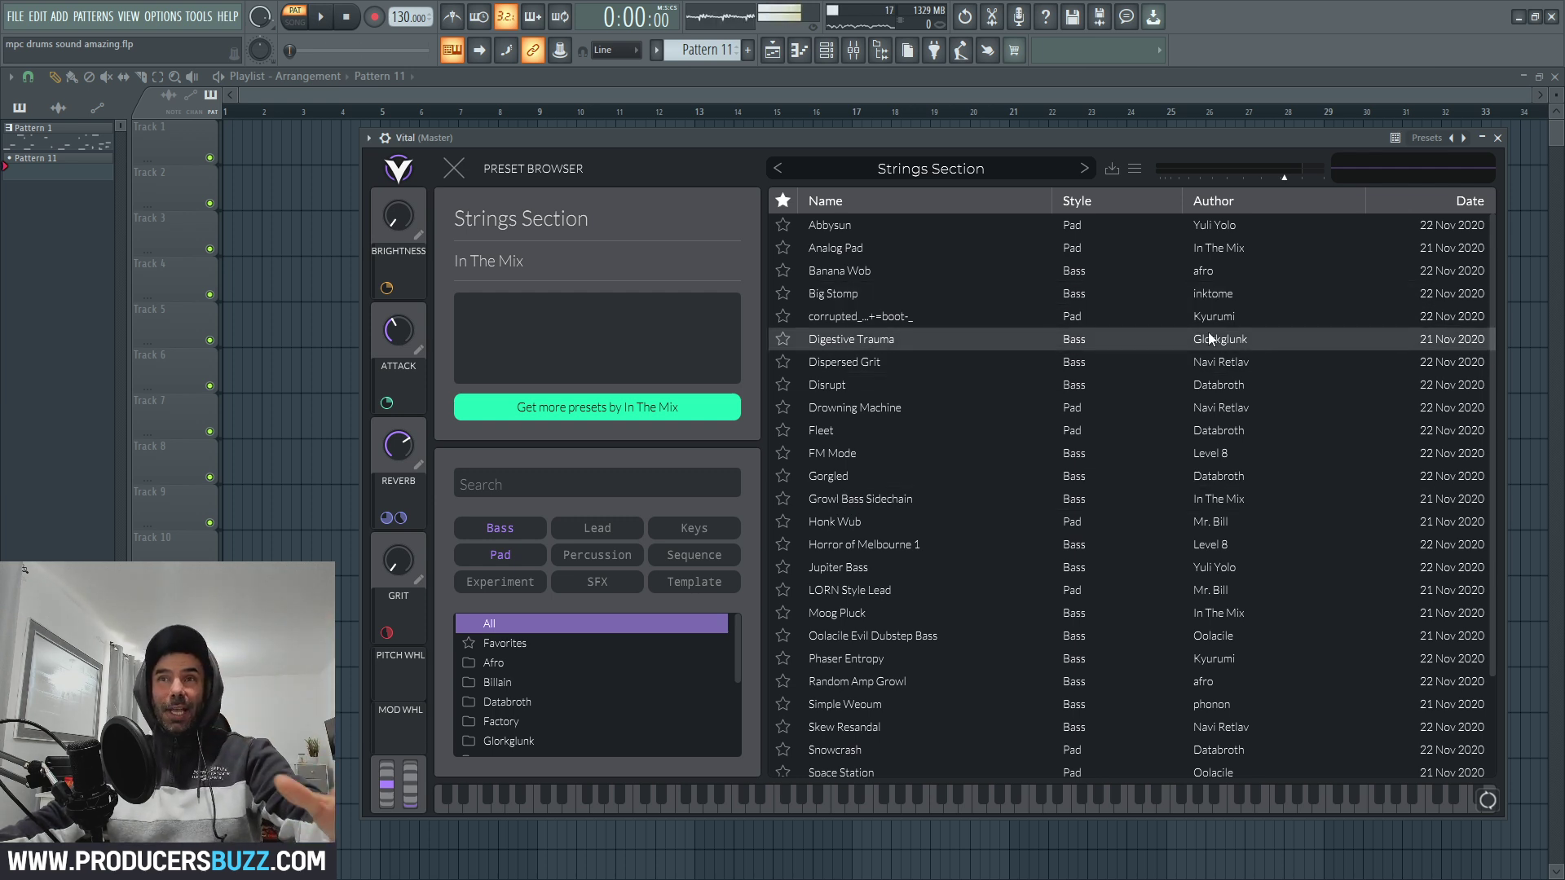
Audition the bass and pad presets in list order from Banana Wob to Gorgled, skipping corrupted_...++boot-_.
{"action": "left_click", "coordinate": [889, 279]}
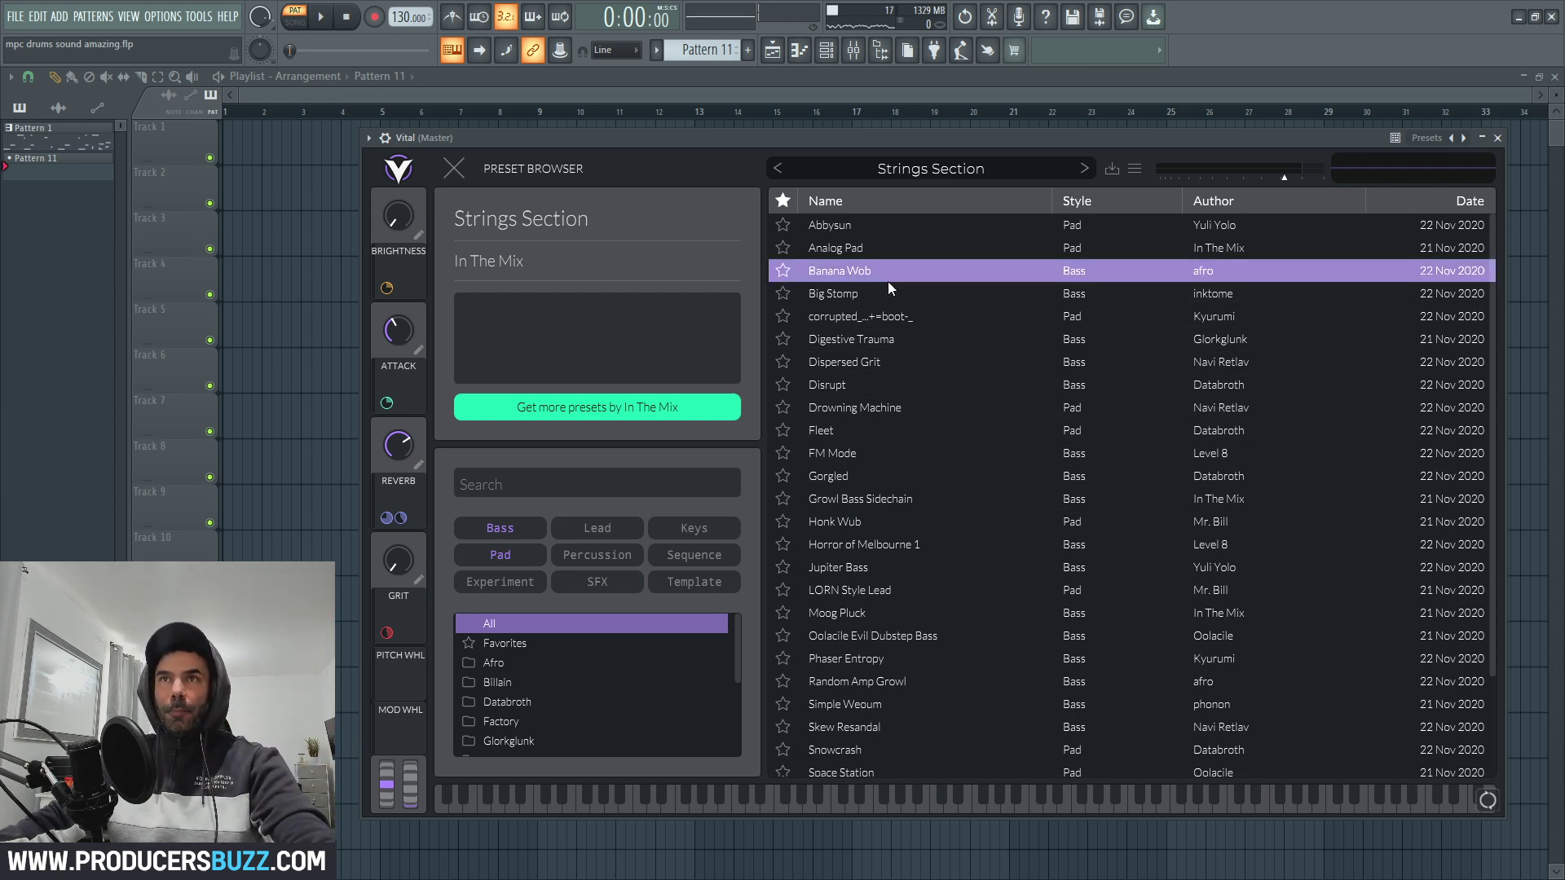
{"action": "left_click", "coordinate": [887, 292]}
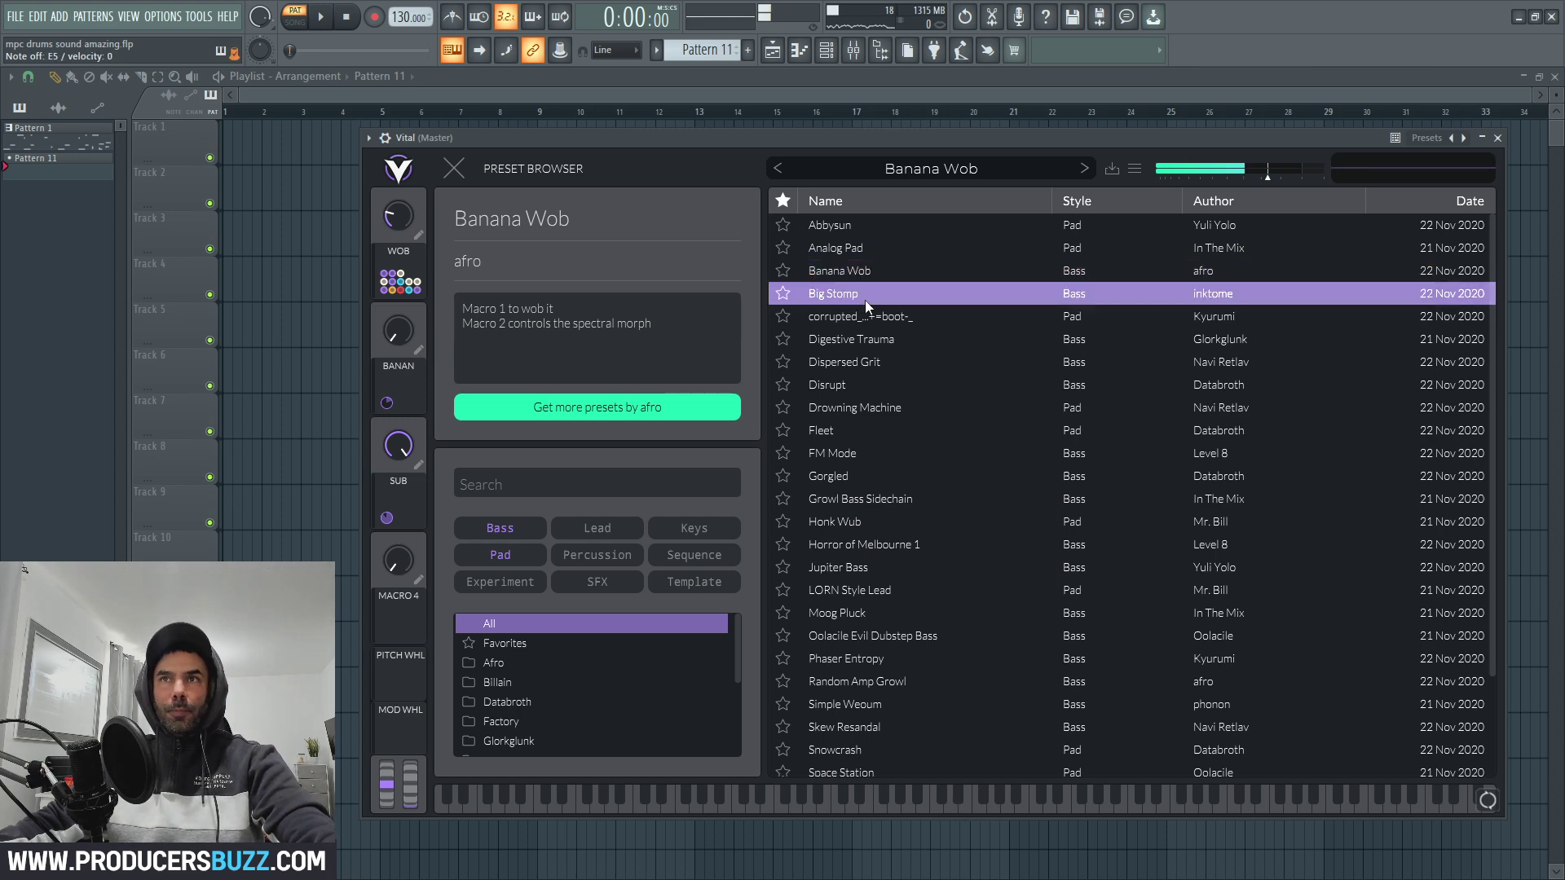
{"action": "left_click", "coordinate": [861, 339]}
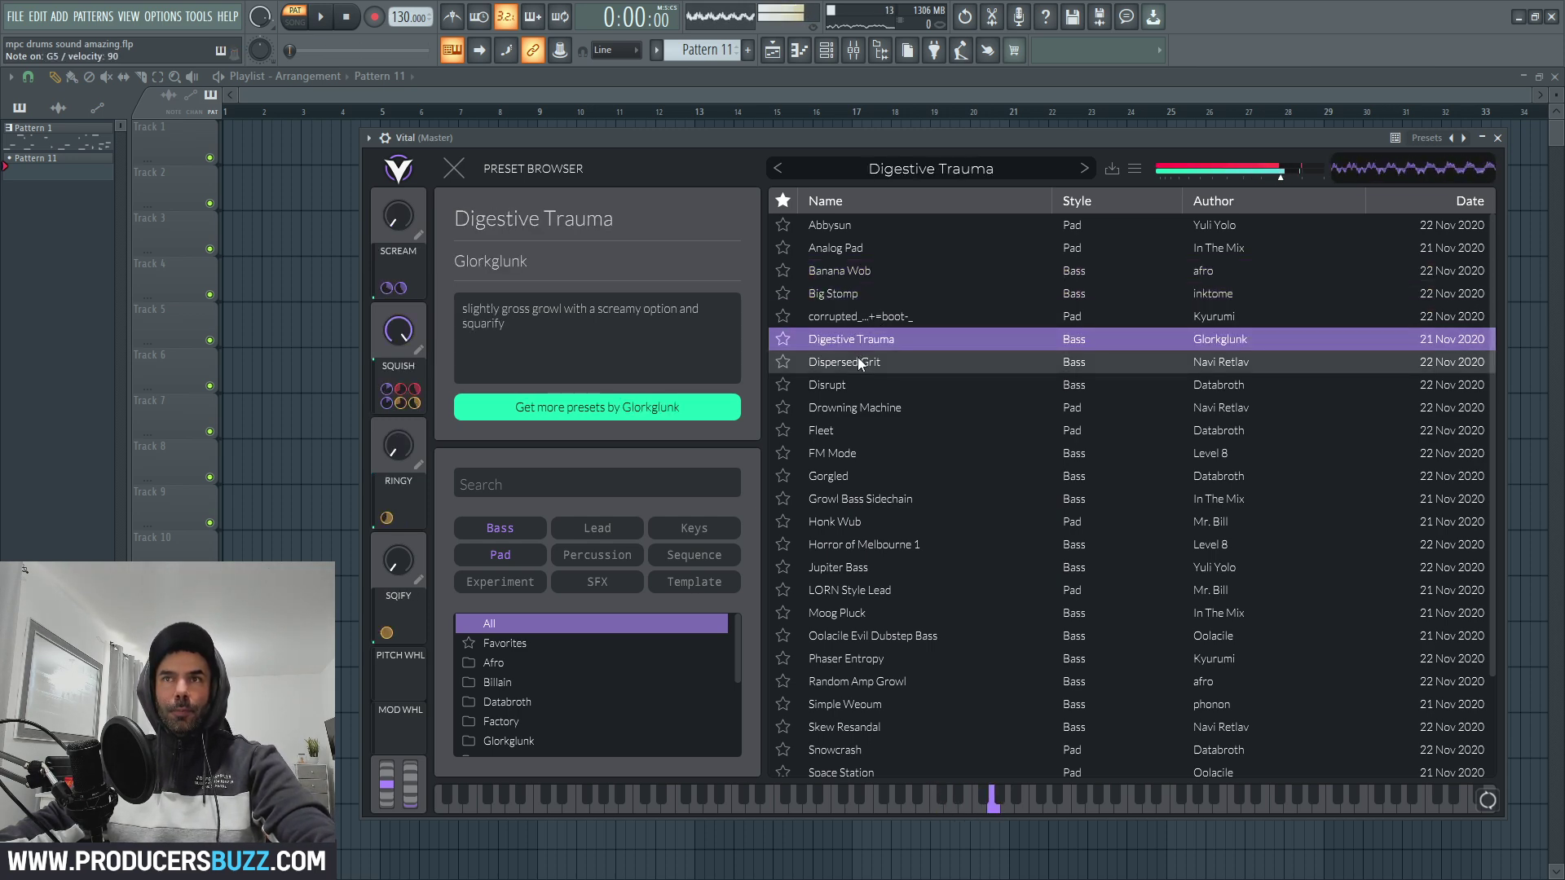
{"action": "left_click", "coordinate": [858, 362]}
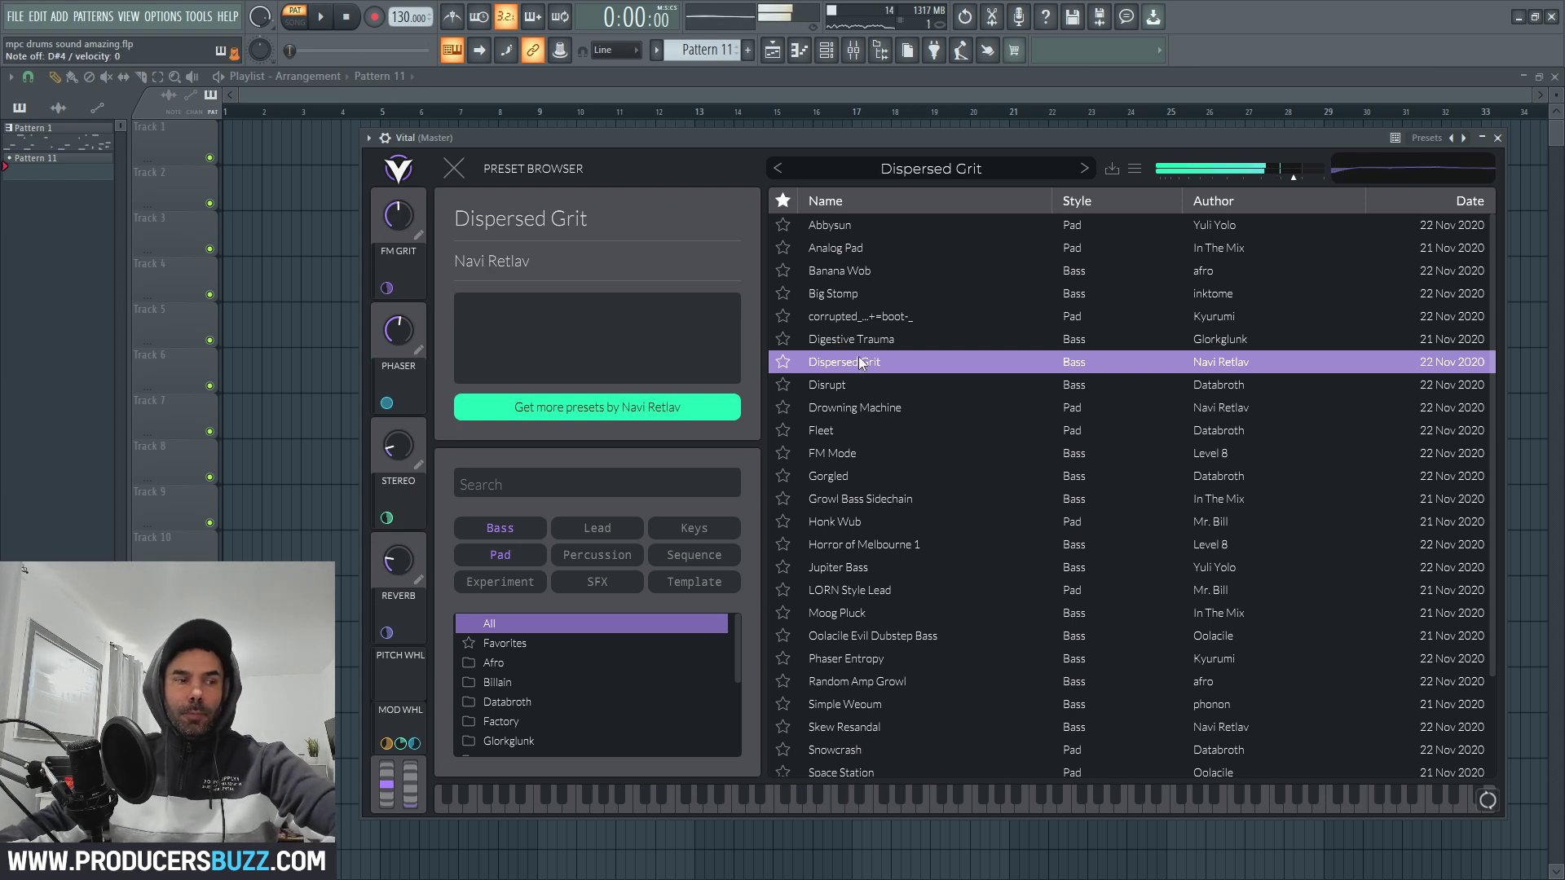
{"action": "left_click", "coordinate": [855, 384]}
{"action": "left_click", "coordinate": [854, 405]}
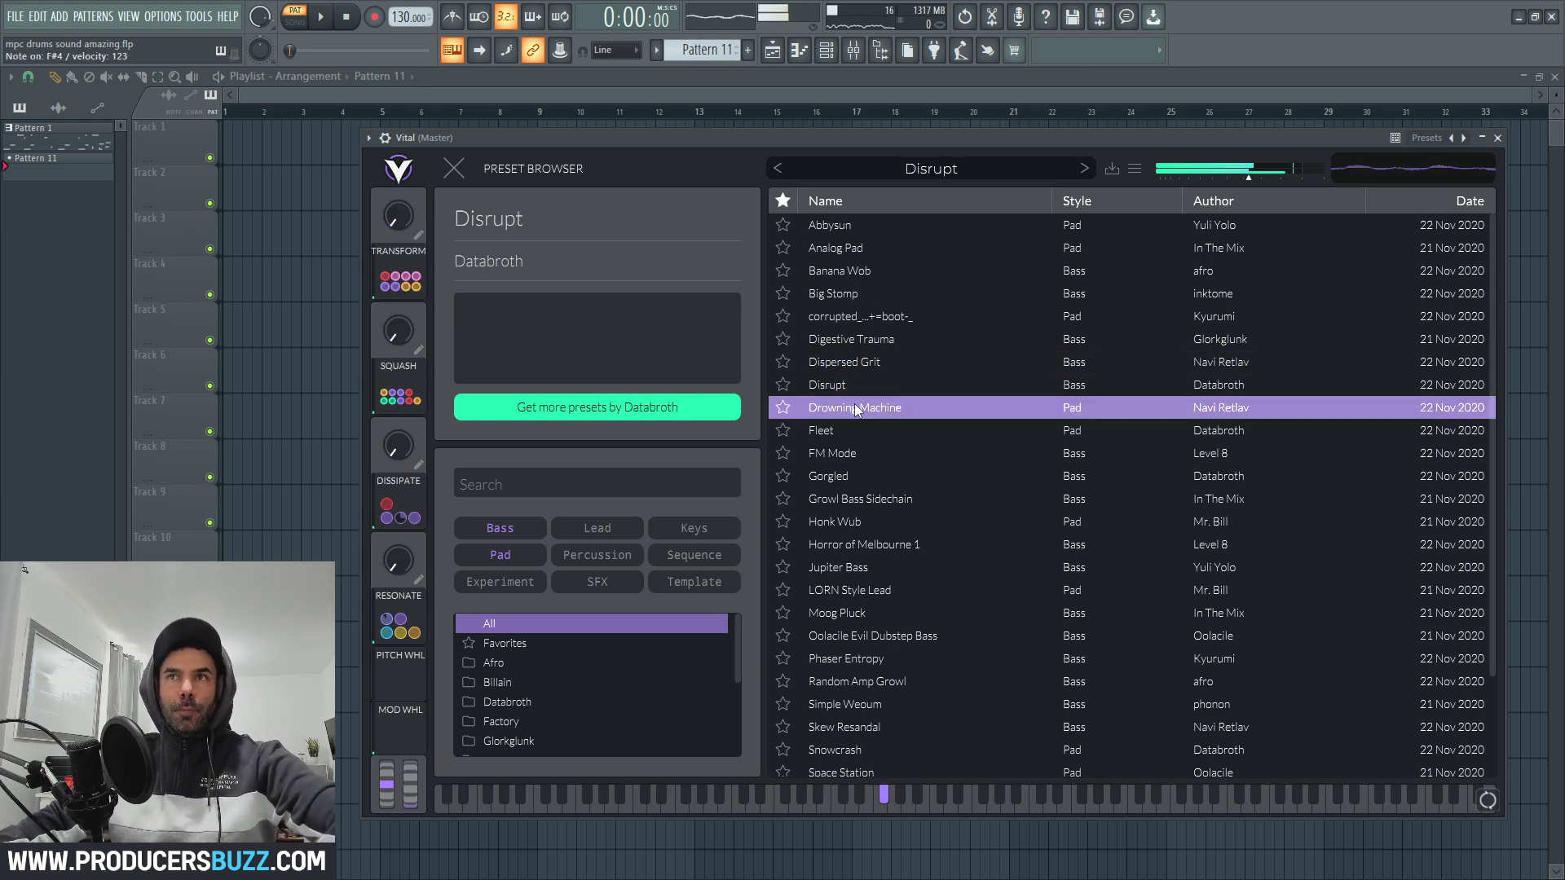
{"action": "left_click", "coordinate": [851, 427]}
{"action": "left_click", "coordinate": [849, 452]}
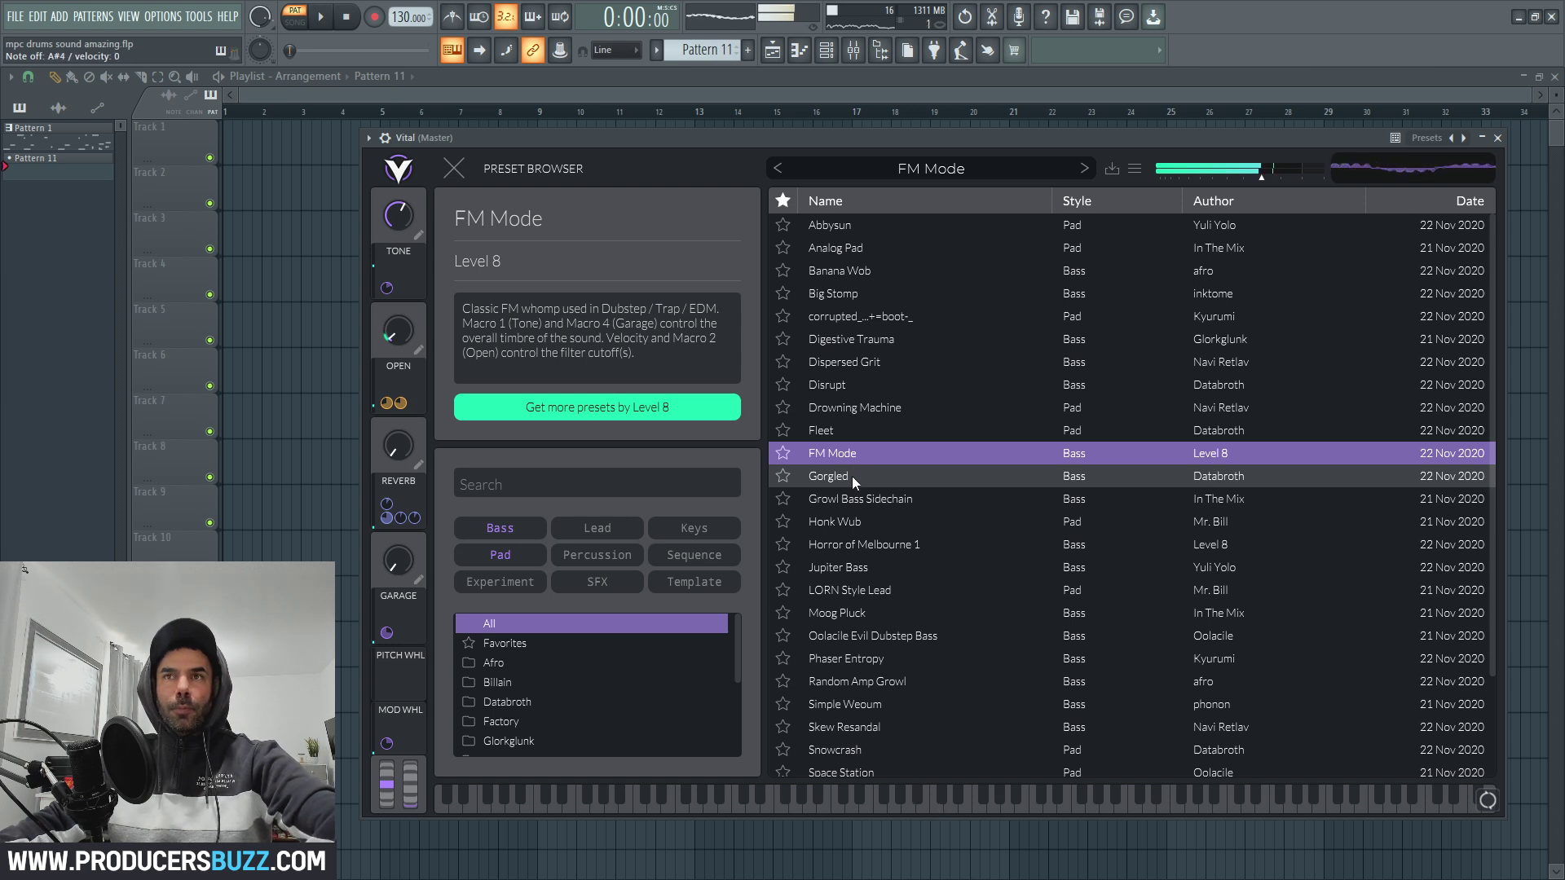
{"action": "left_click", "coordinate": [853, 476]}
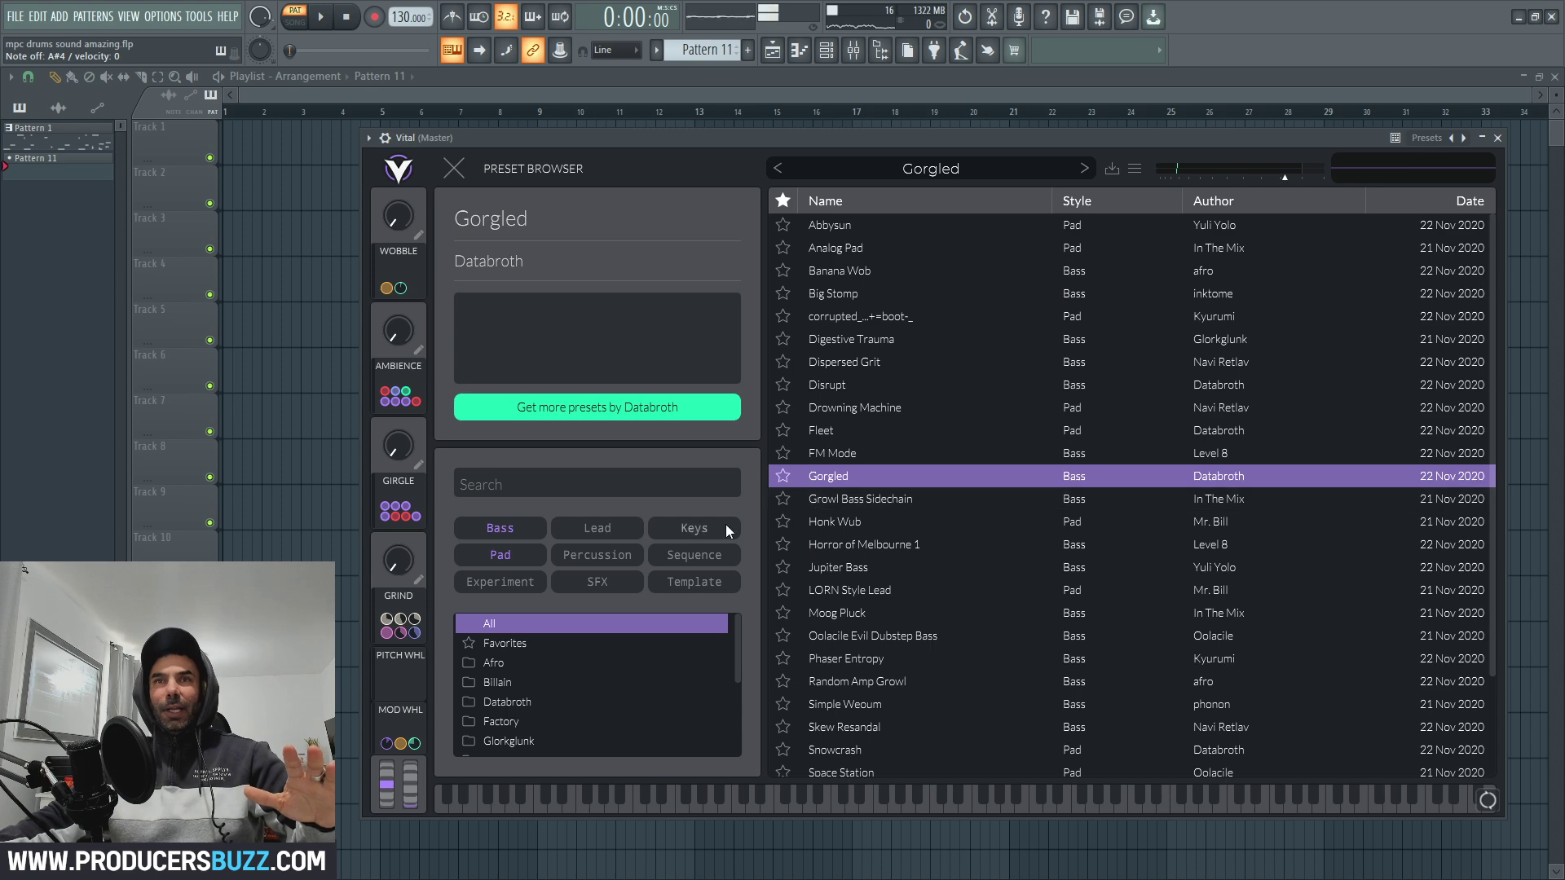
Filter the preset browser to Percussion presets only and close it with Easy Mallet loaded.
{"action": "left_click", "coordinate": [605, 532]}
{"action": "left_click", "coordinate": [531, 533]}
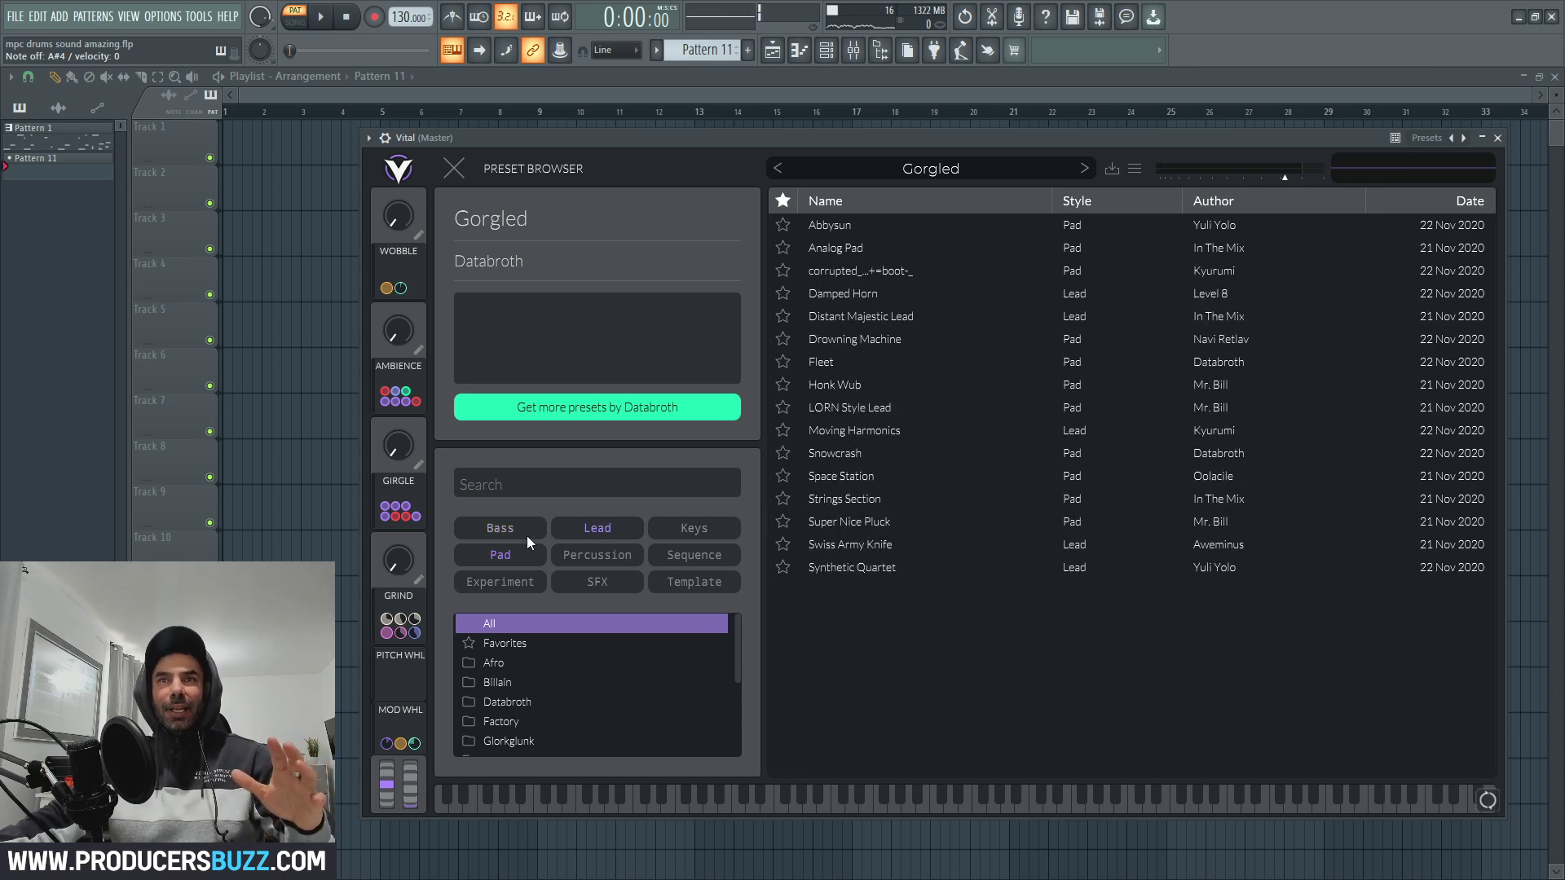
{"action": "left_click", "coordinate": [522, 556]}
{"action": "left_click", "coordinate": [653, 536]}
{"action": "left_click", "coordinate": [530, 558]}
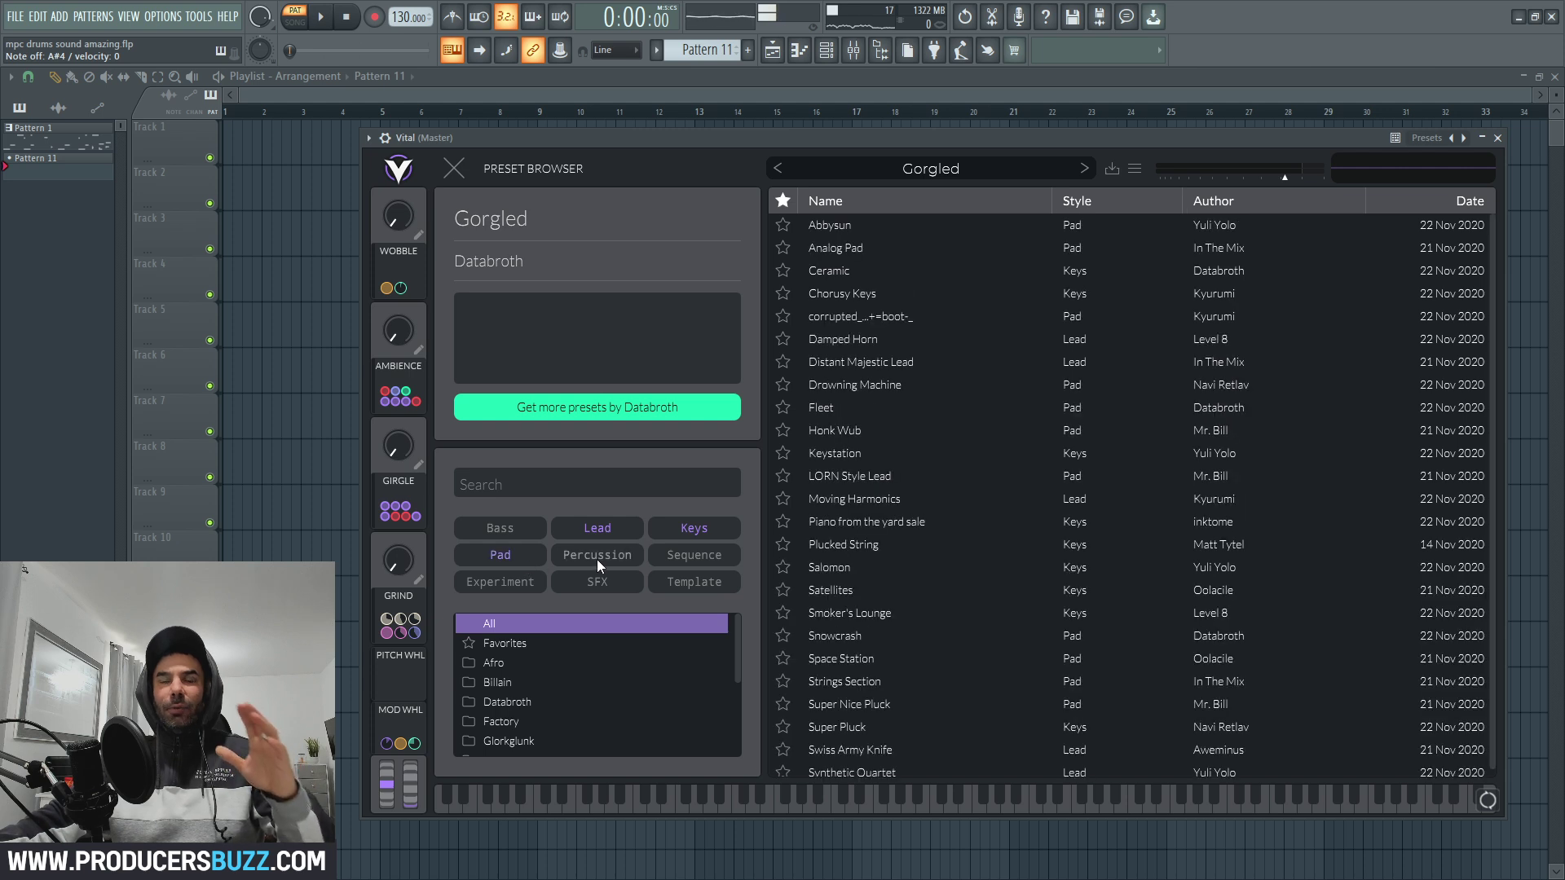
{"action": "left_click", "coordinate": [515, 558]}
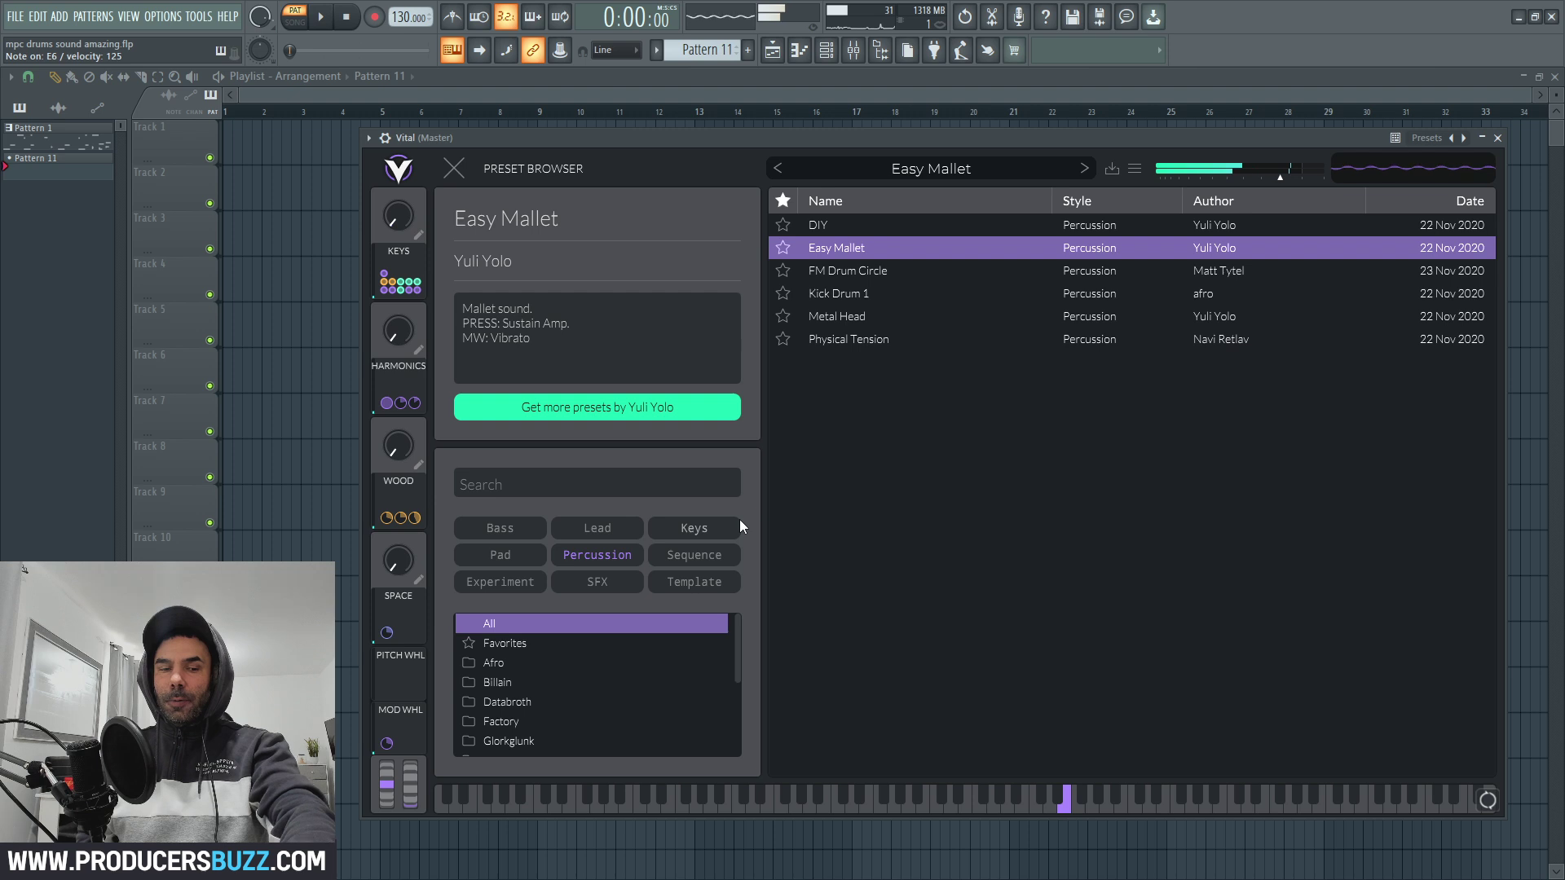
{"action": "key", "text": "Escape"}
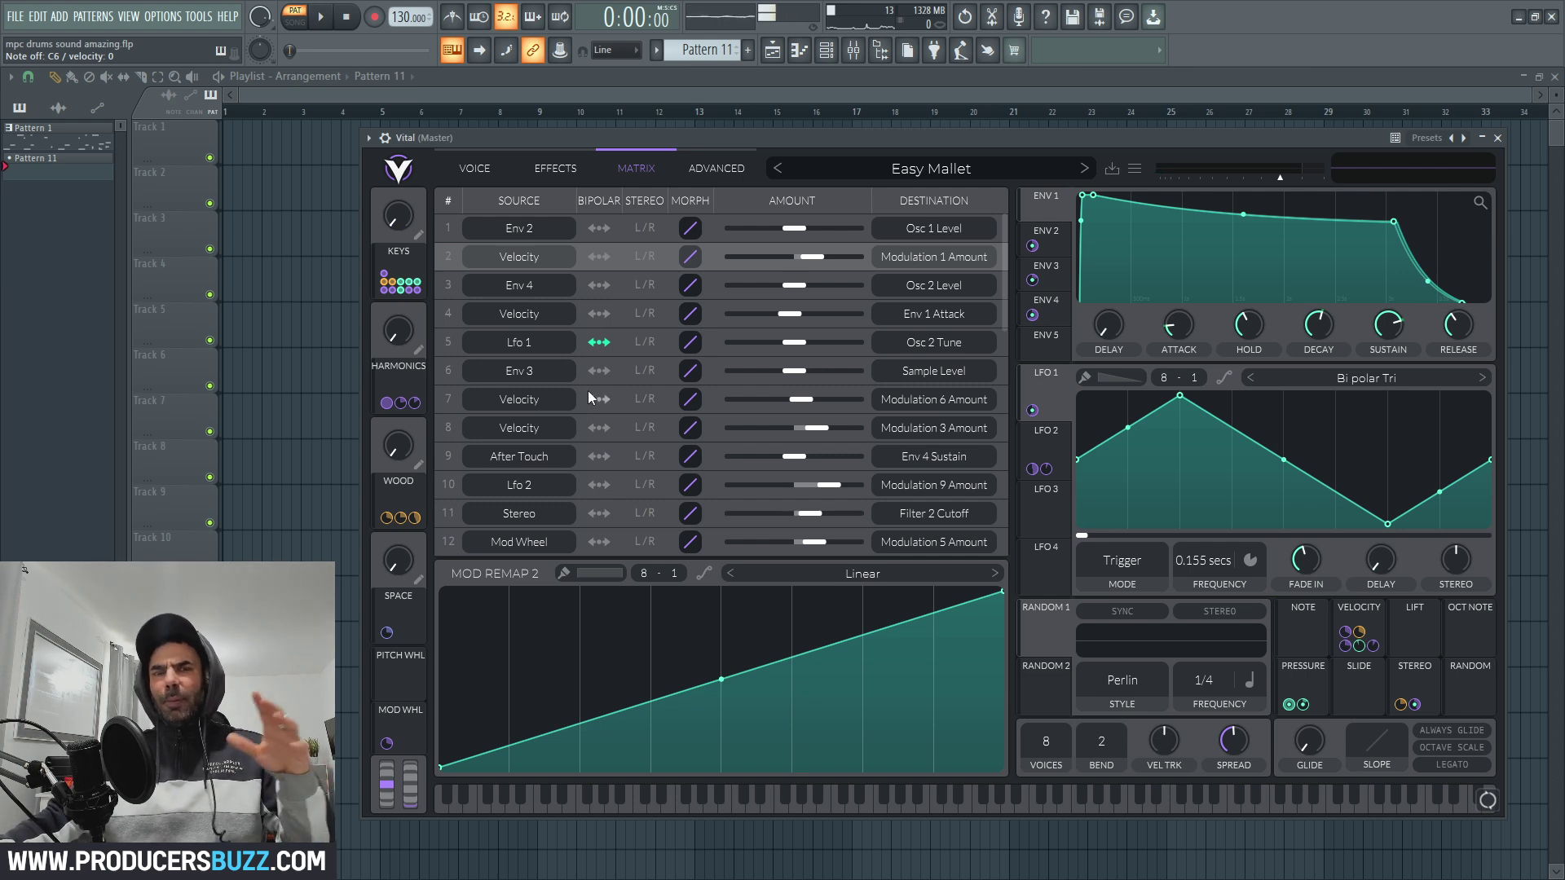
Look over the Voice and Advanced pages, the Env 5 envelope and the Lift, Stereo and other modulation sources.
{"action": "left_click", "coordinate": [496, 169]}
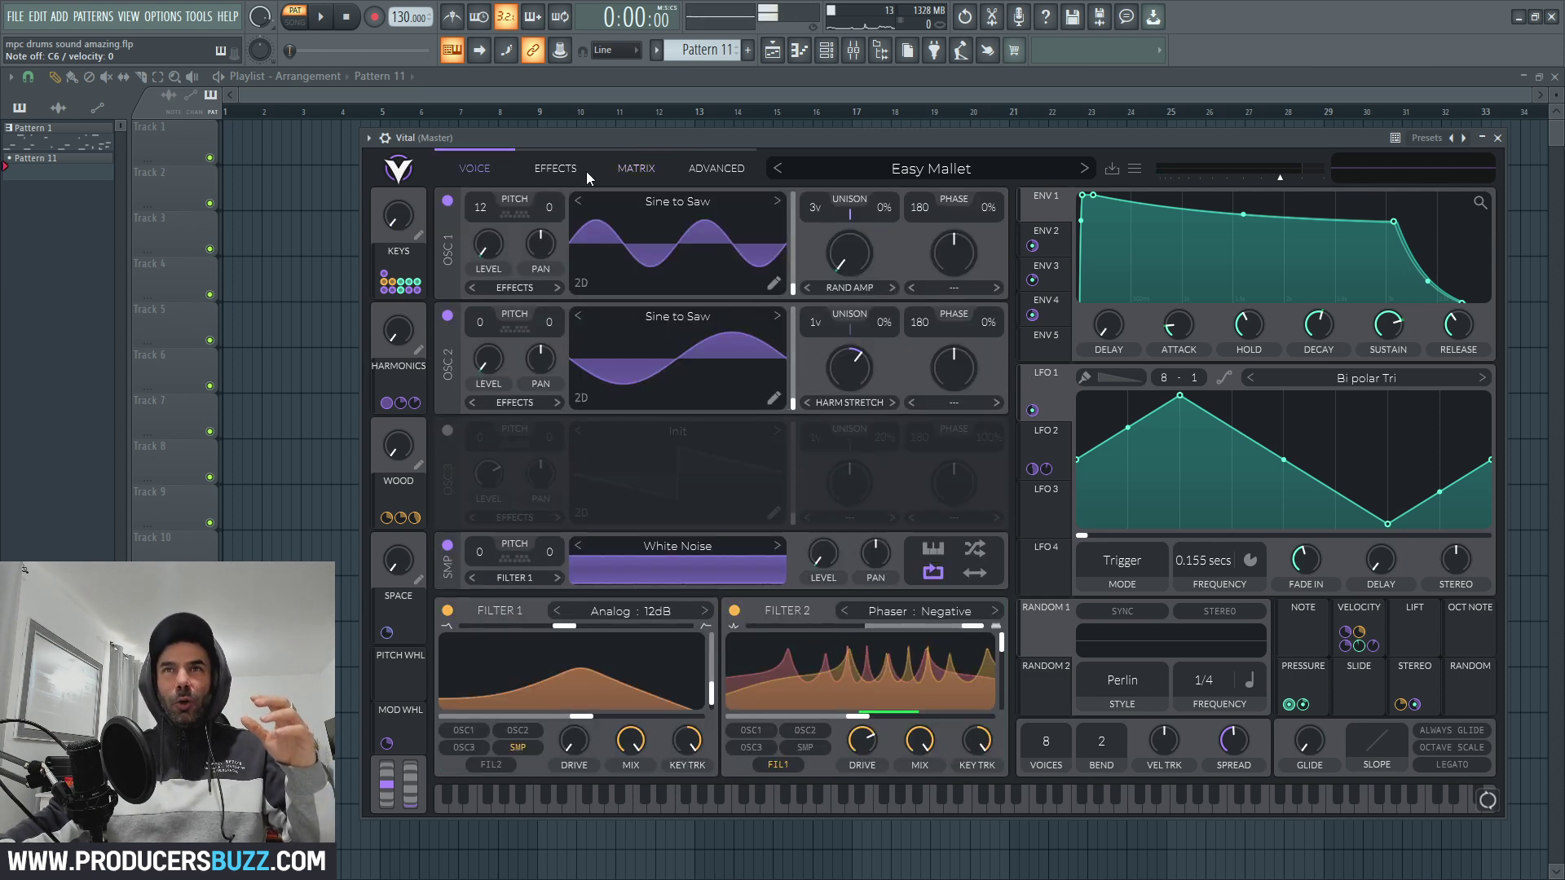
{"action": "left_click", "coordinate": [718, 168]}
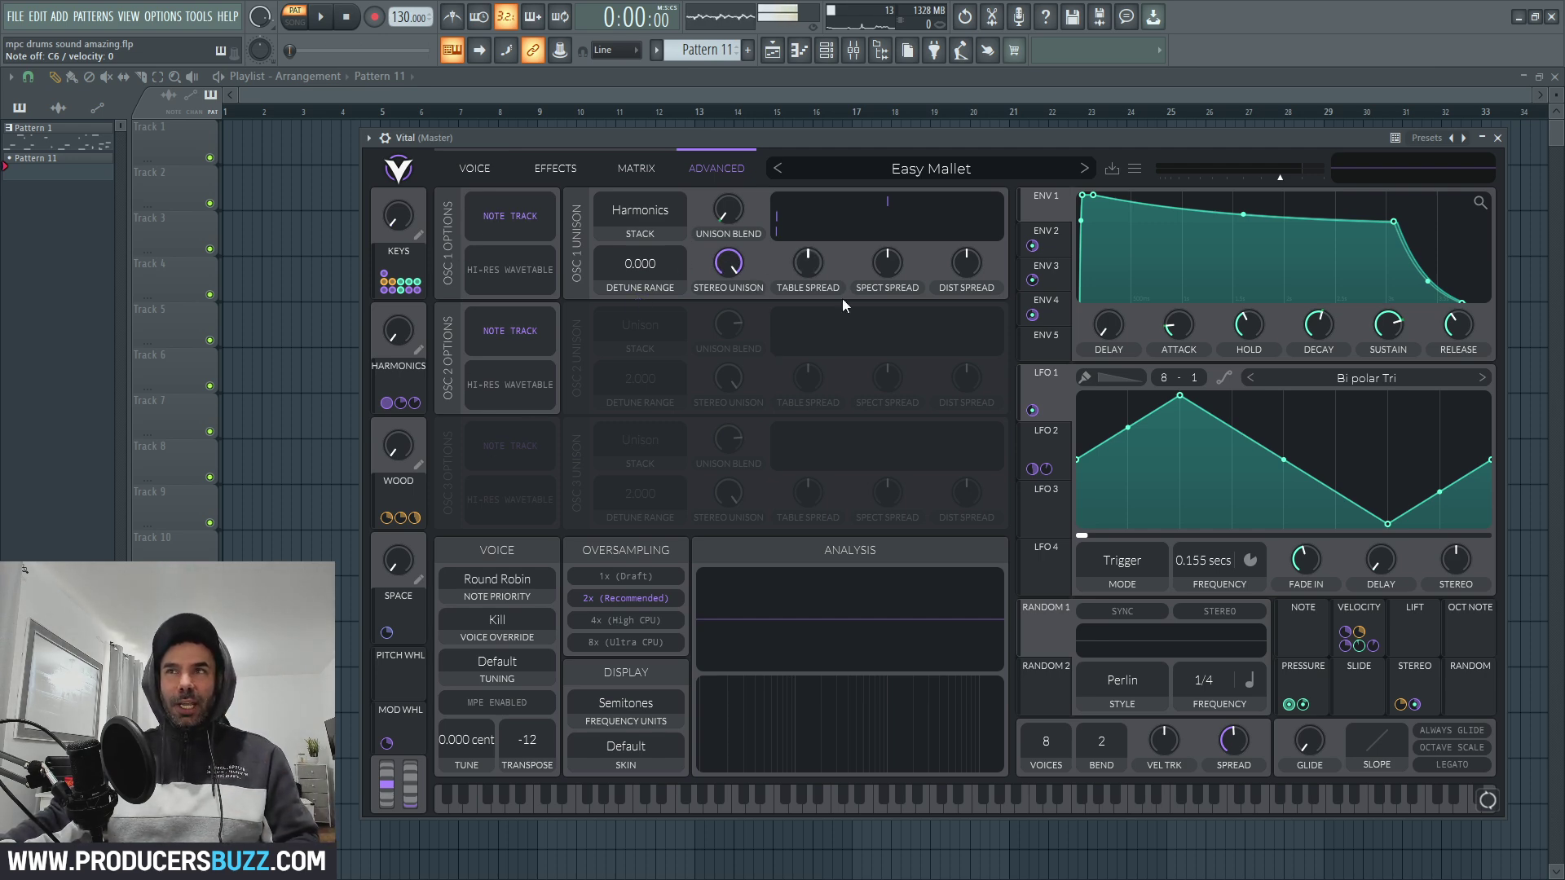
{"action": "mouse_move", "coordinate": [1243, 216]}
{"action": "left_mouse_down"}
{"action": "mouse_move", "coordinate": [1247, 203]}
{"action": "mouse_move", "coordinate": [1243, 215]}
{"action": "left_mouse_up"}
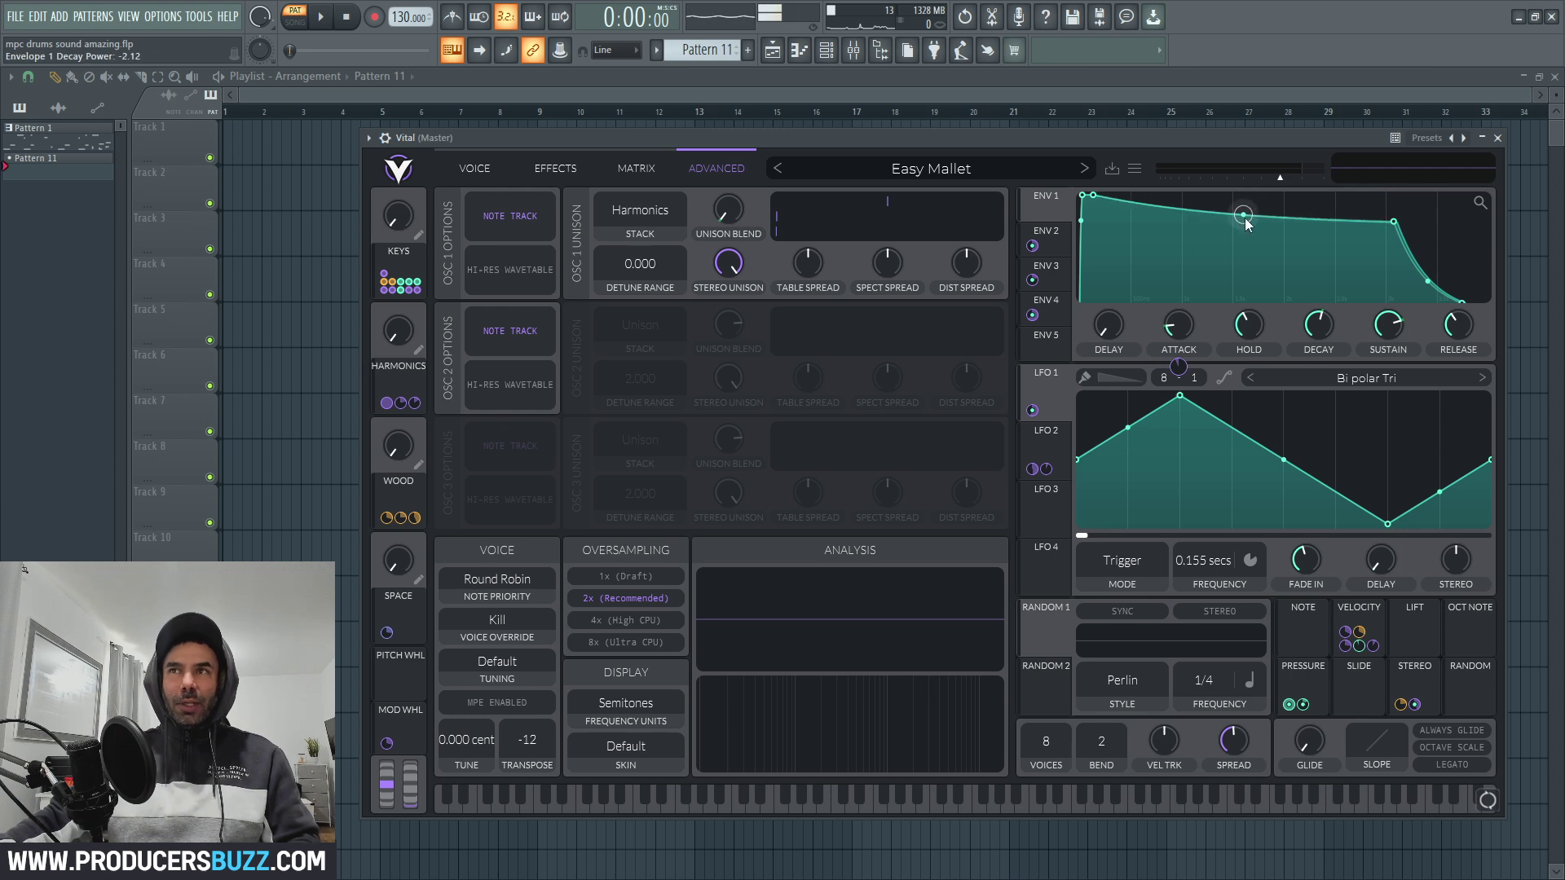
{"action": "left_click", "coordinate": [1046, 336]}
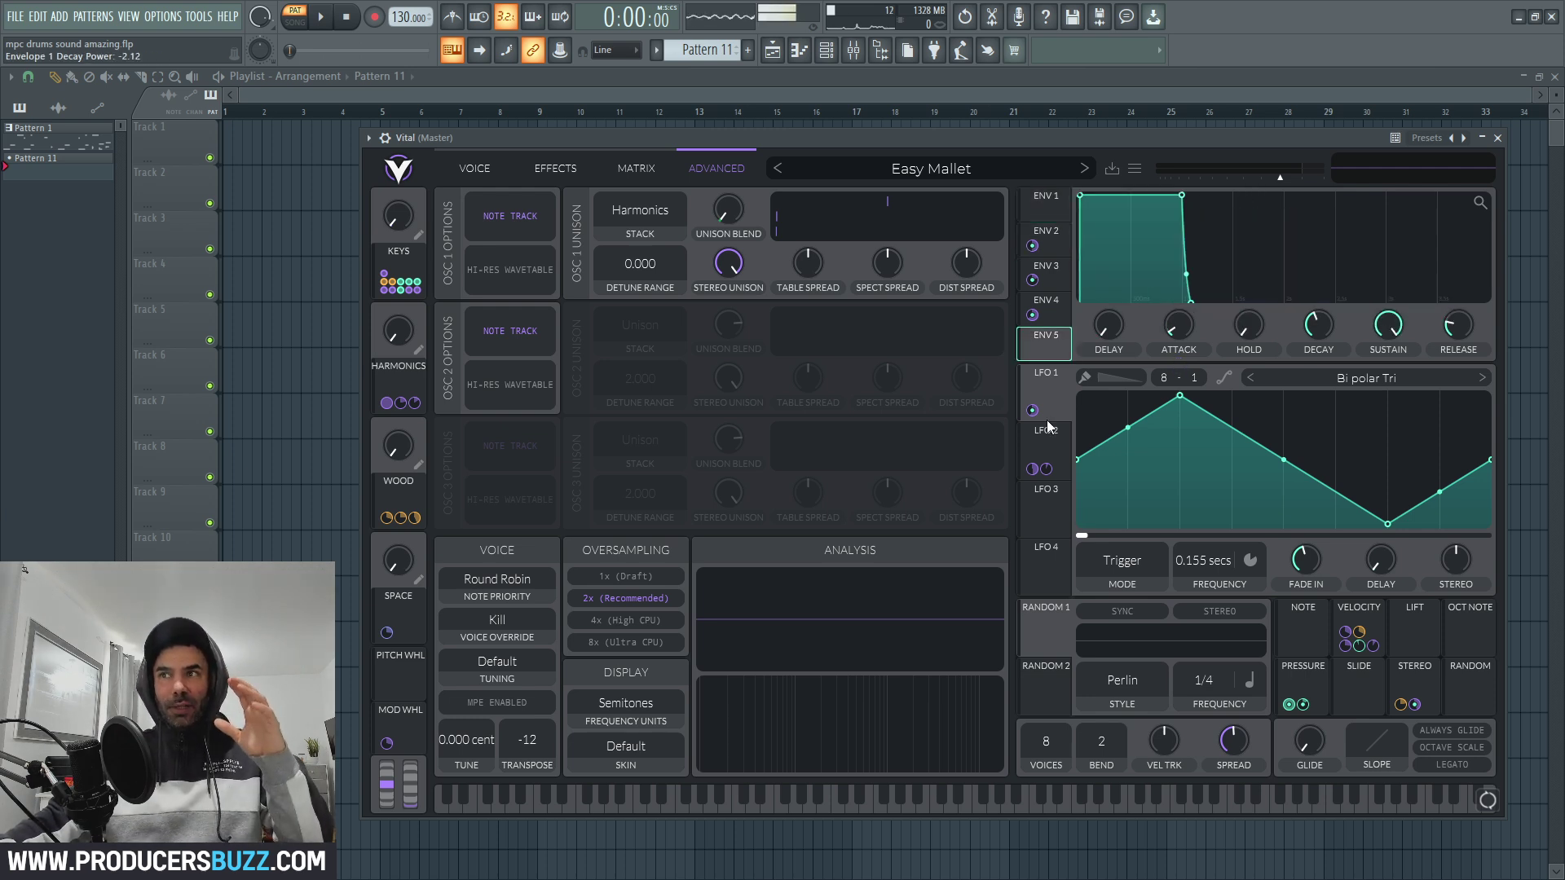
{"action": "mouse_move", "coordinate": [1369, 645]}
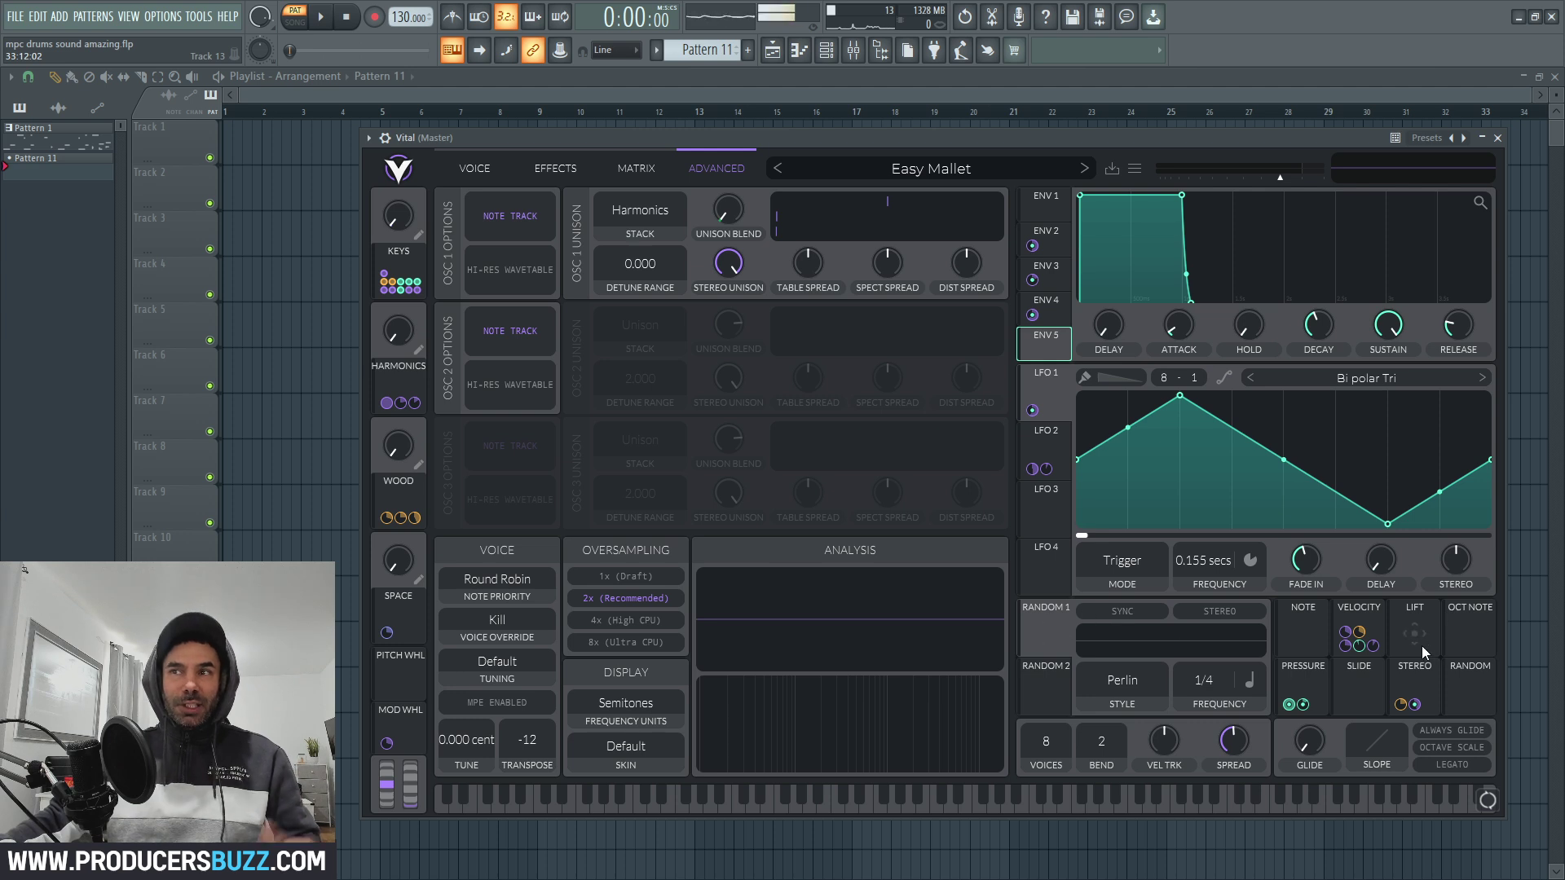
{"action": "mouse_move", "coordinate": [1415, 704]}
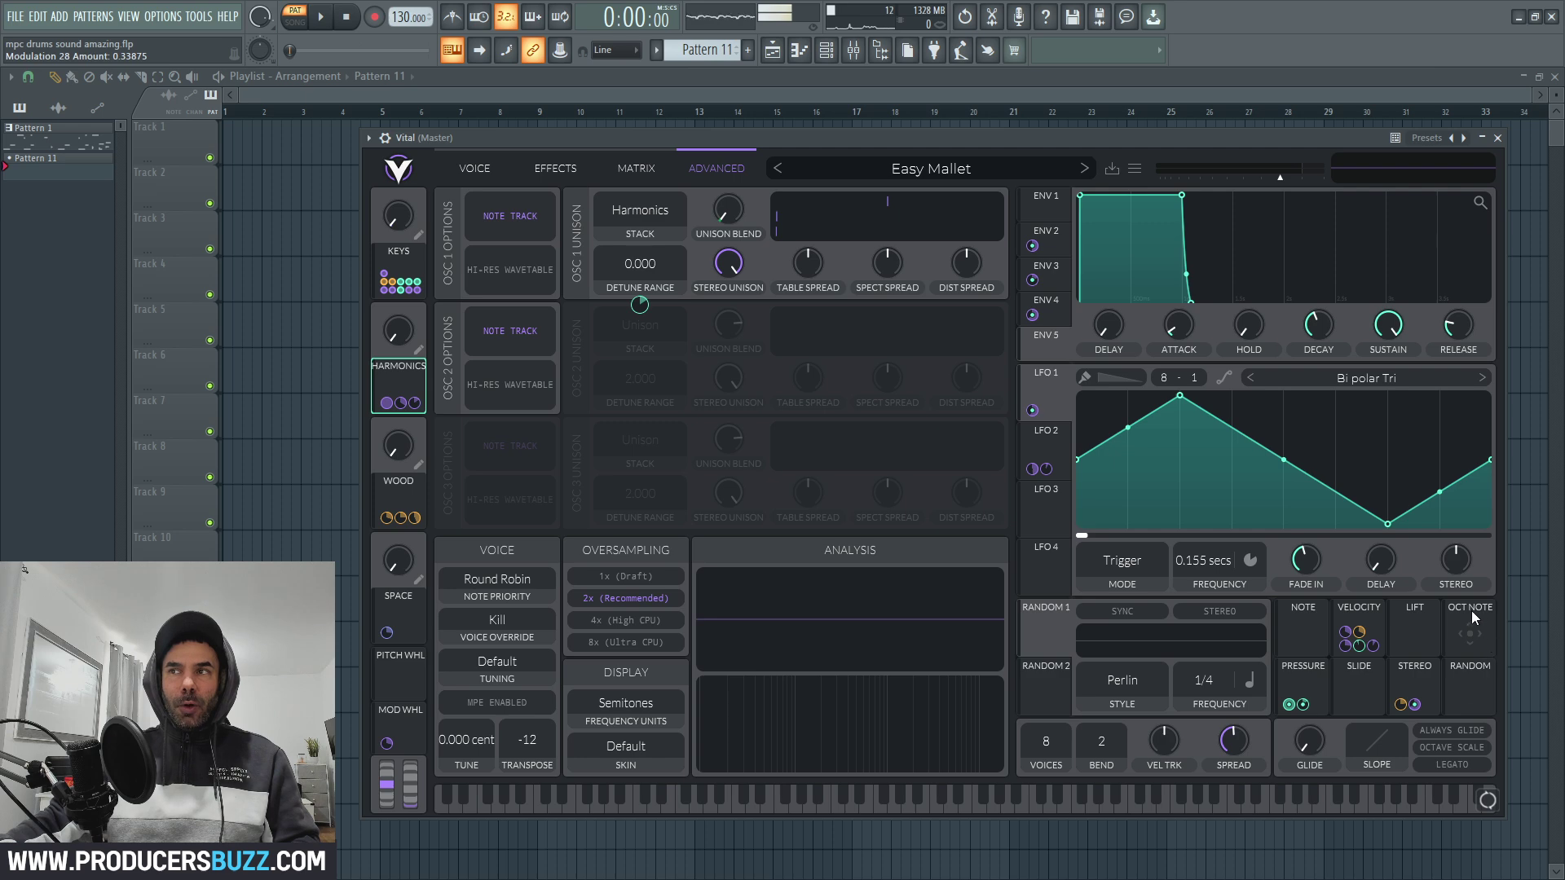
On the Effects page, turn on Delay, Filter, Flanger and Phaser, and turn off the Compressor.
{"action": "left_click", "coordinate": [557, 169]}
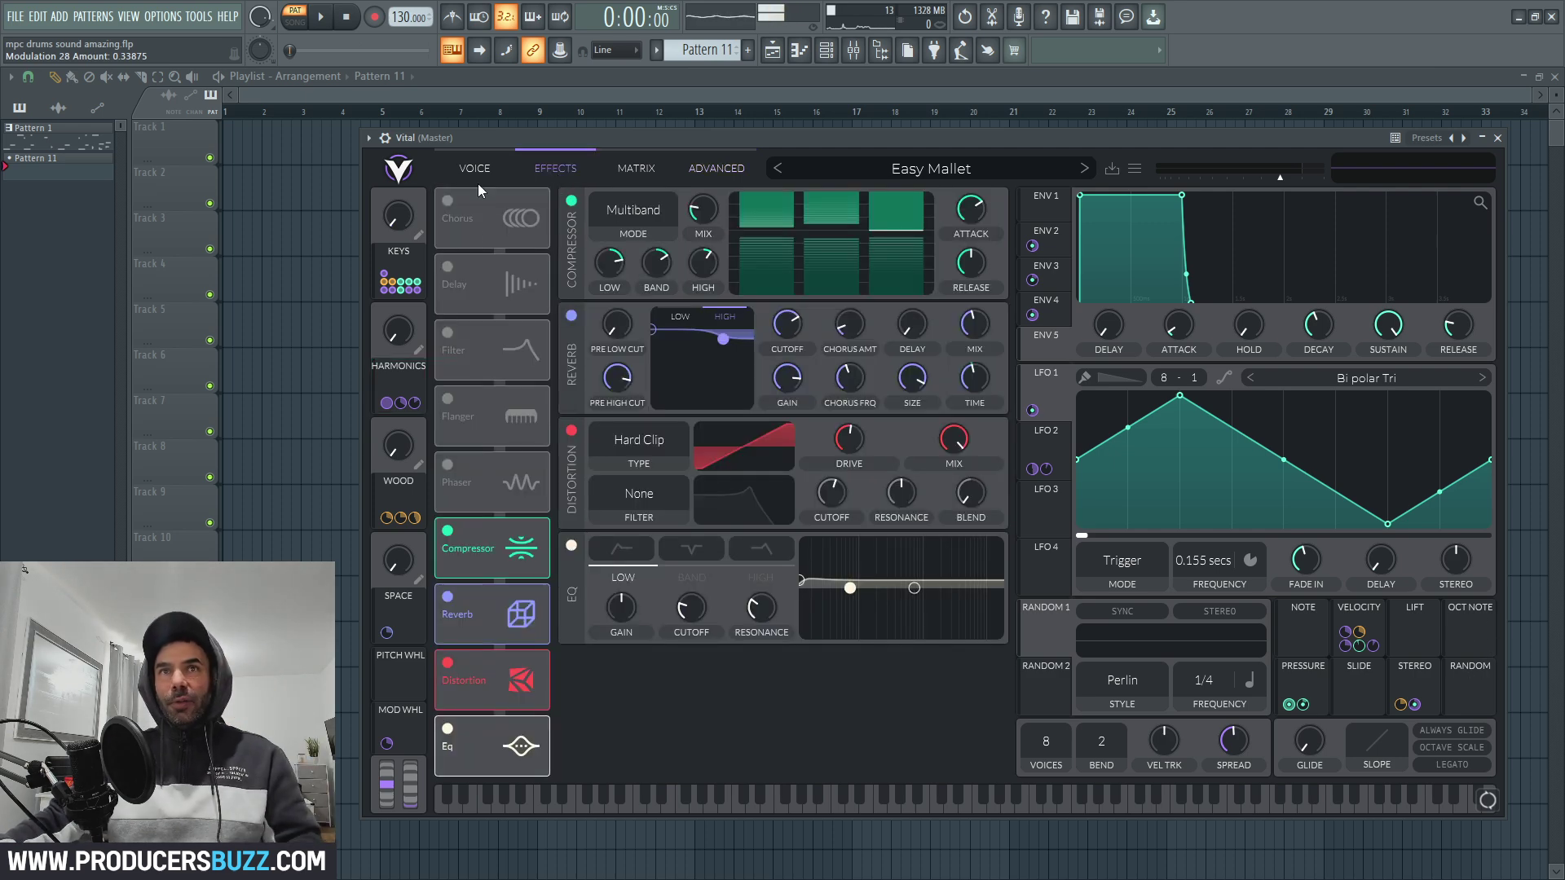
{"action": "left_click", "coordinate": [447, 268]}
{"action": "left_click", "coordinate": [448, 332]}
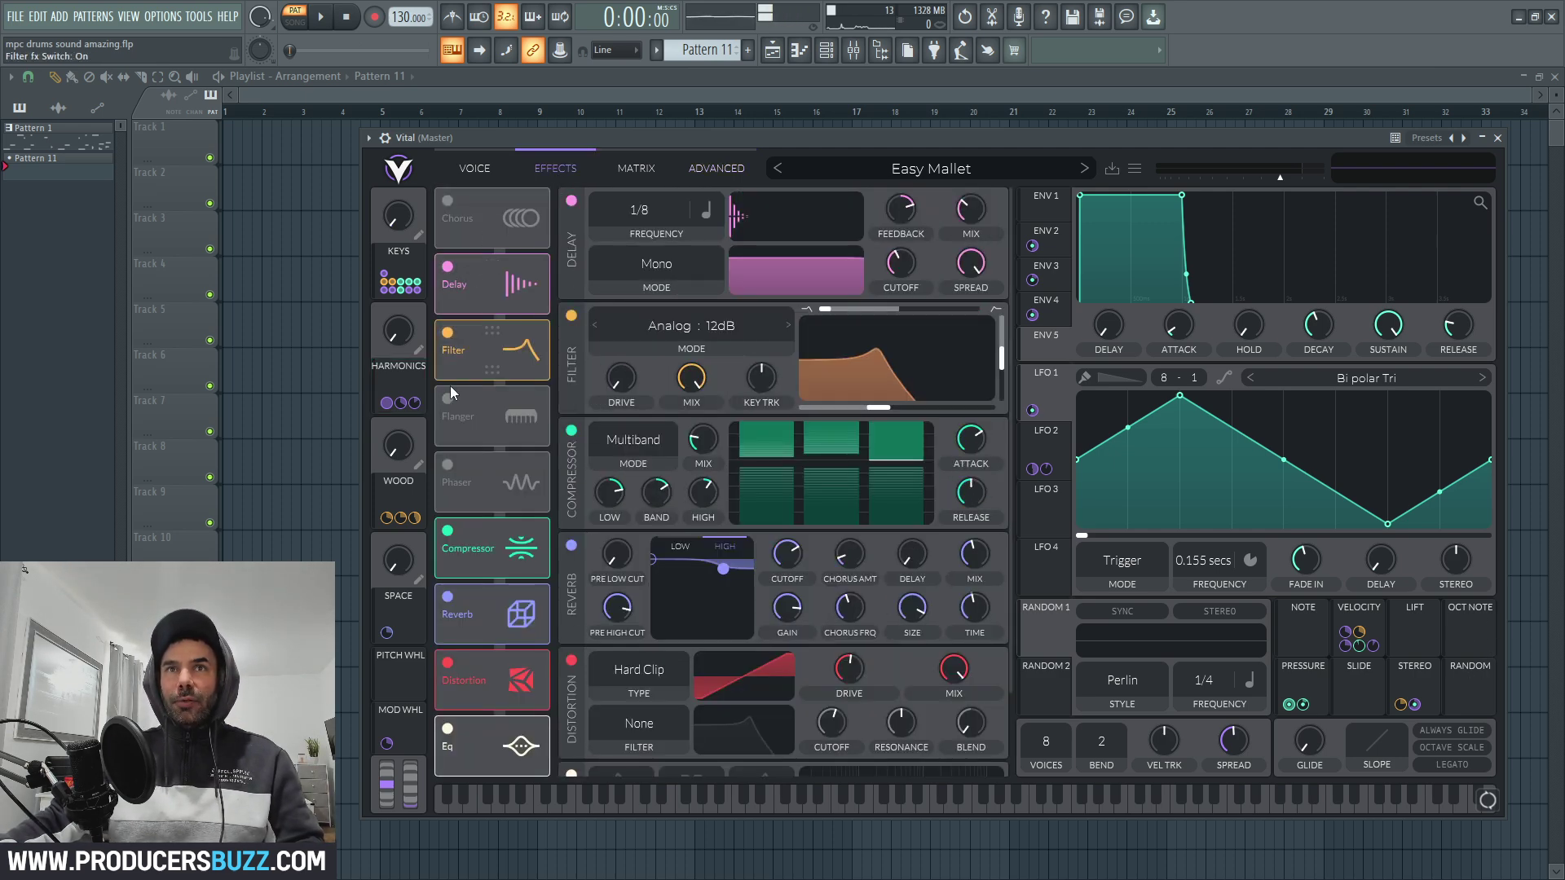
{"action": "left_click", "coordinate": [447, 399]}
{"action": "left_click", "coordinate": [448, 464]}
{"action": "left_click", "coordinate": [448, 531]}
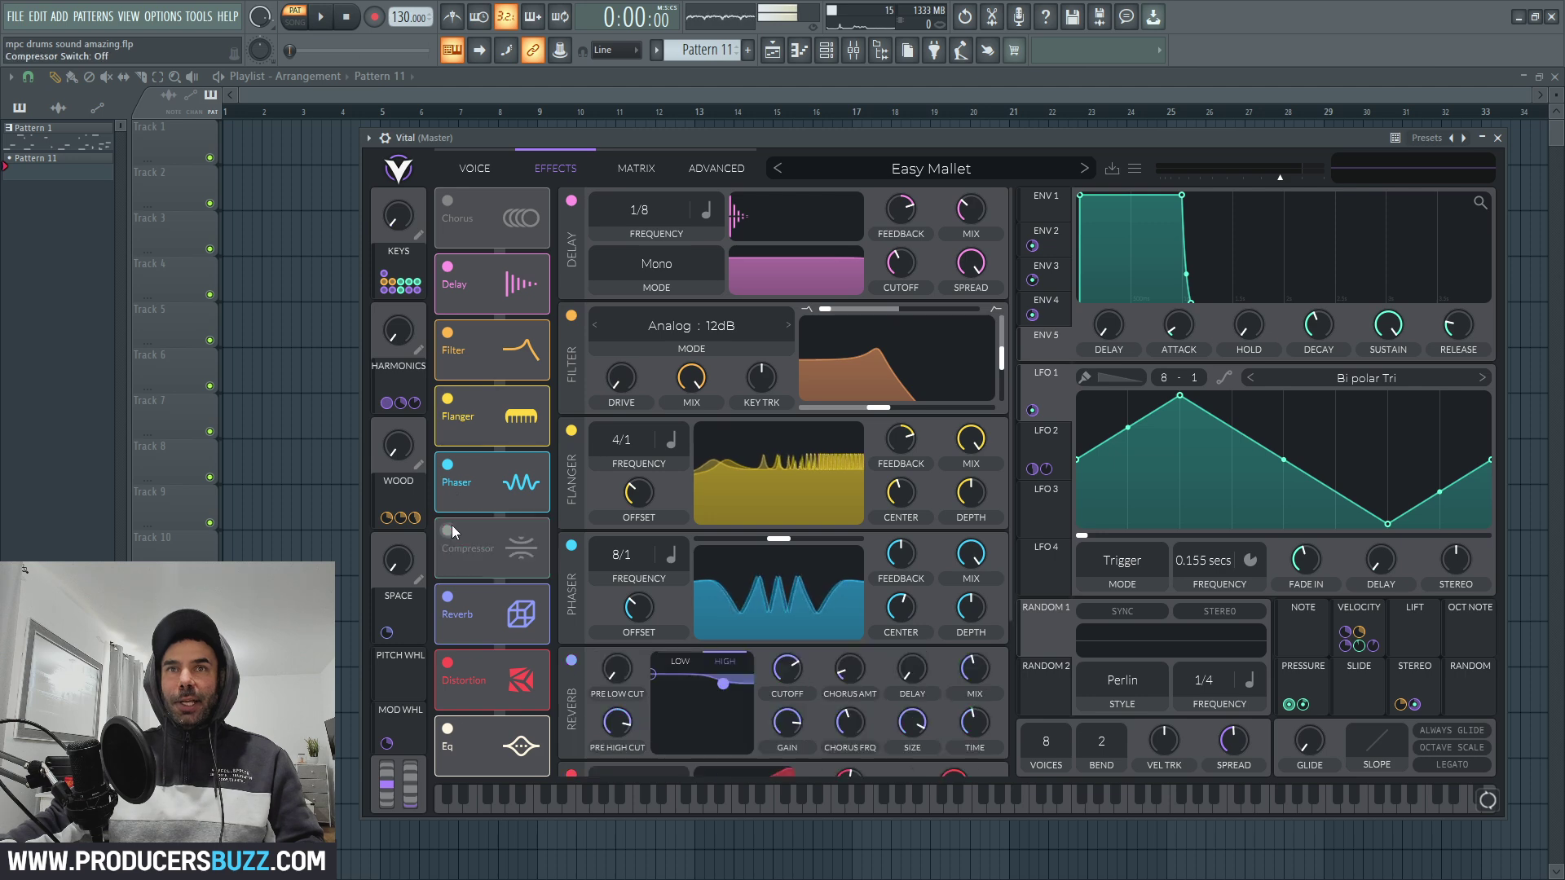
Turn off Phaser, Flanger and Filter, and lower the reverb's high cutoff to about 84.24 semitones.
{"action": "left_click", "coordinate": [447, 465]}
{"action": "left_click", "coordinate": [447, 398]}
{"action": "left_click", "coordinate": [448, 331]}
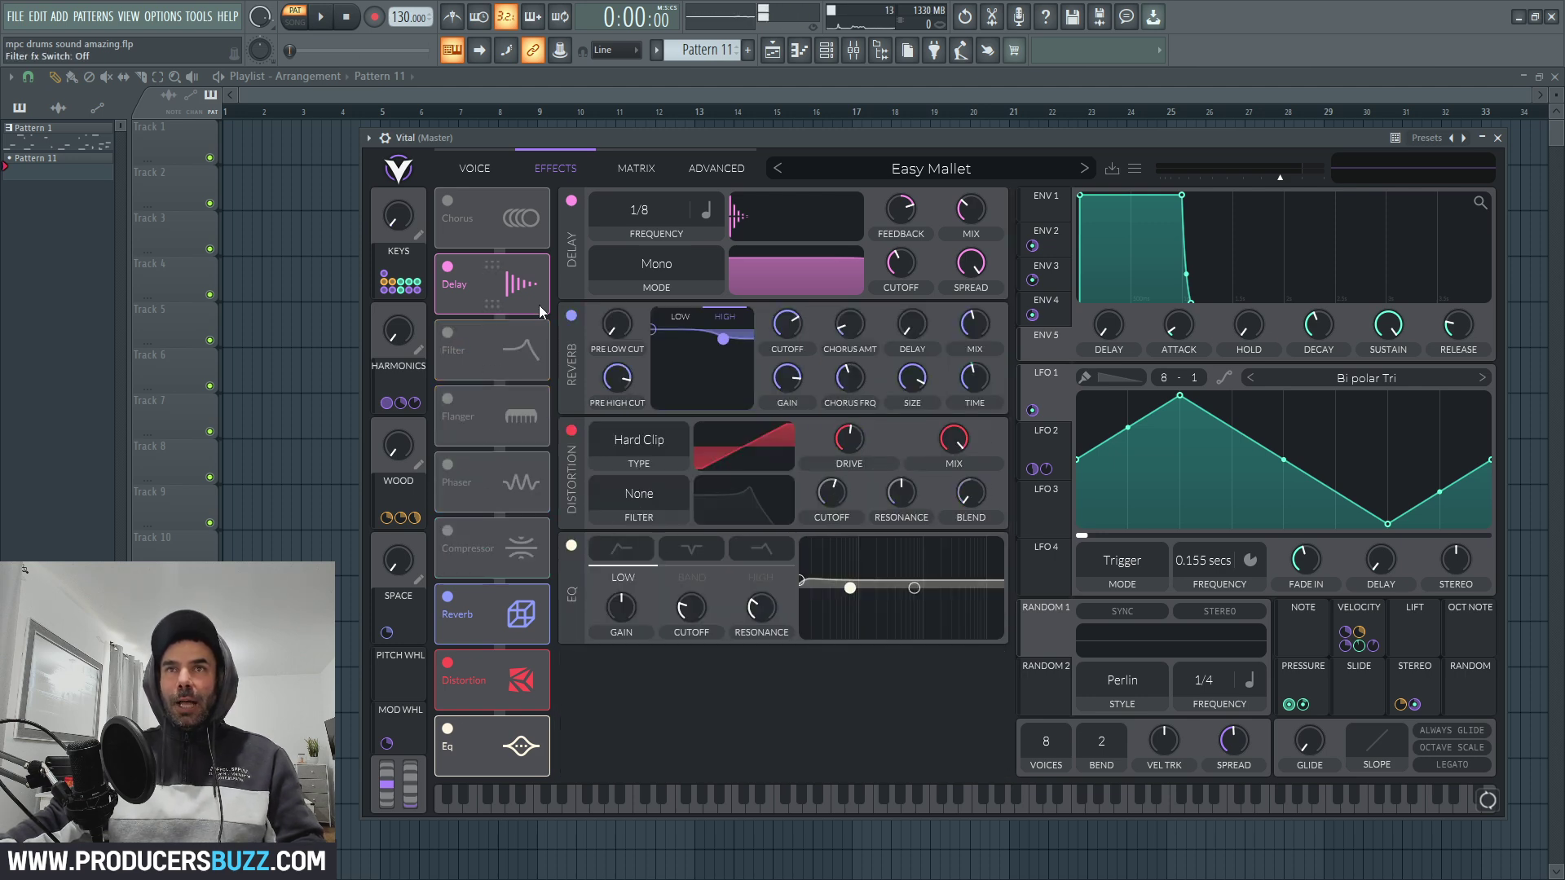
{"action": "left_click_drag", "start_coordinate": [788, 324], "coordinate": [788, 336]}
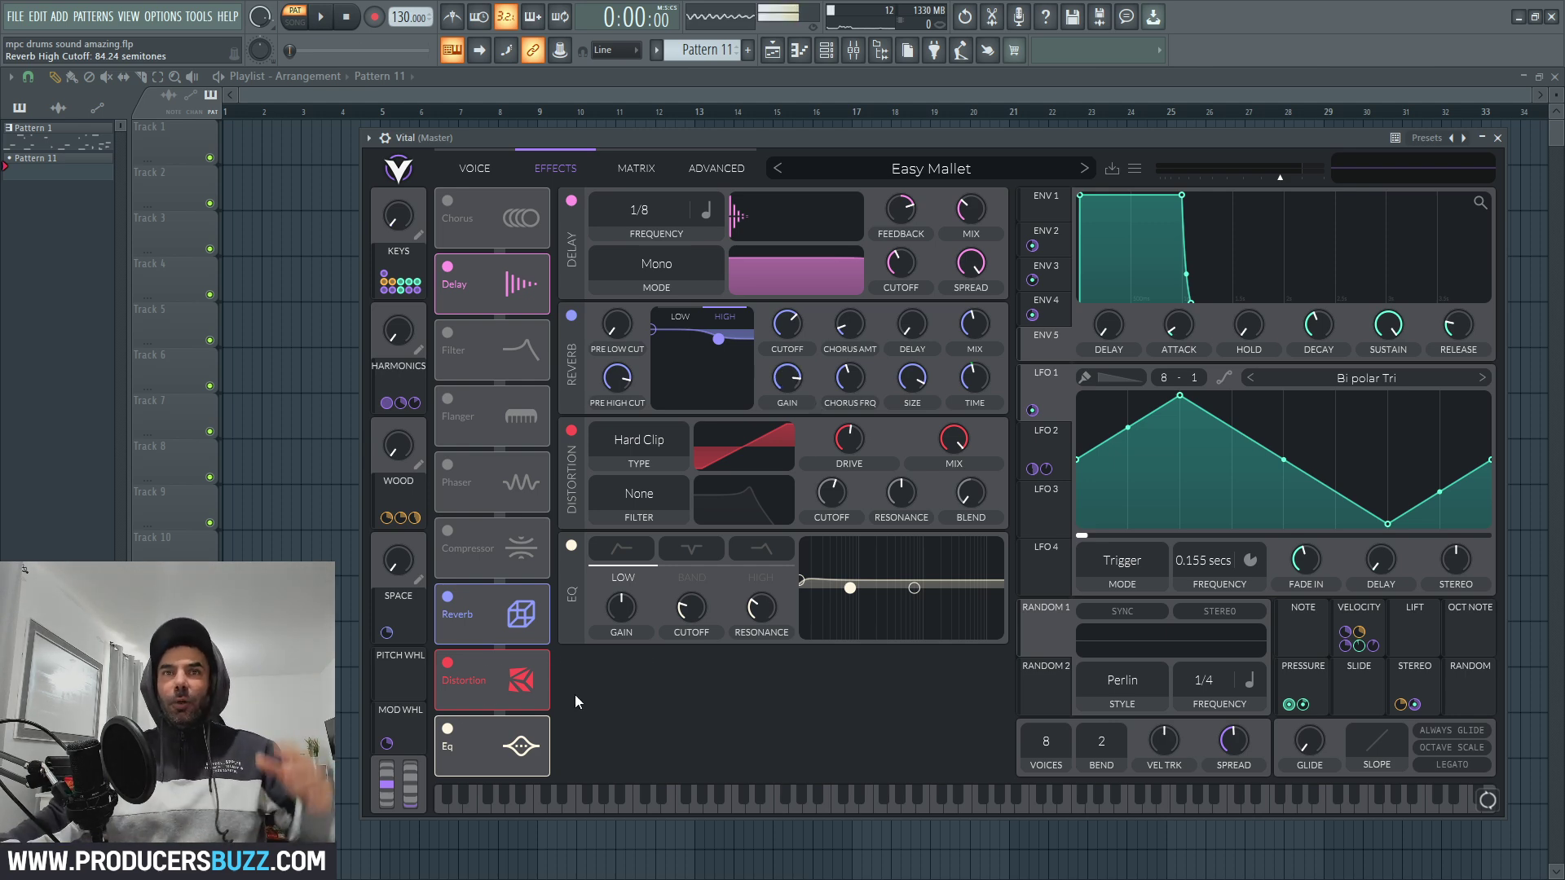
Turn on the Compressor, Phaser, Flanger and Filter effects.
{"action": "left_click", "coordinate": [448, 532]}
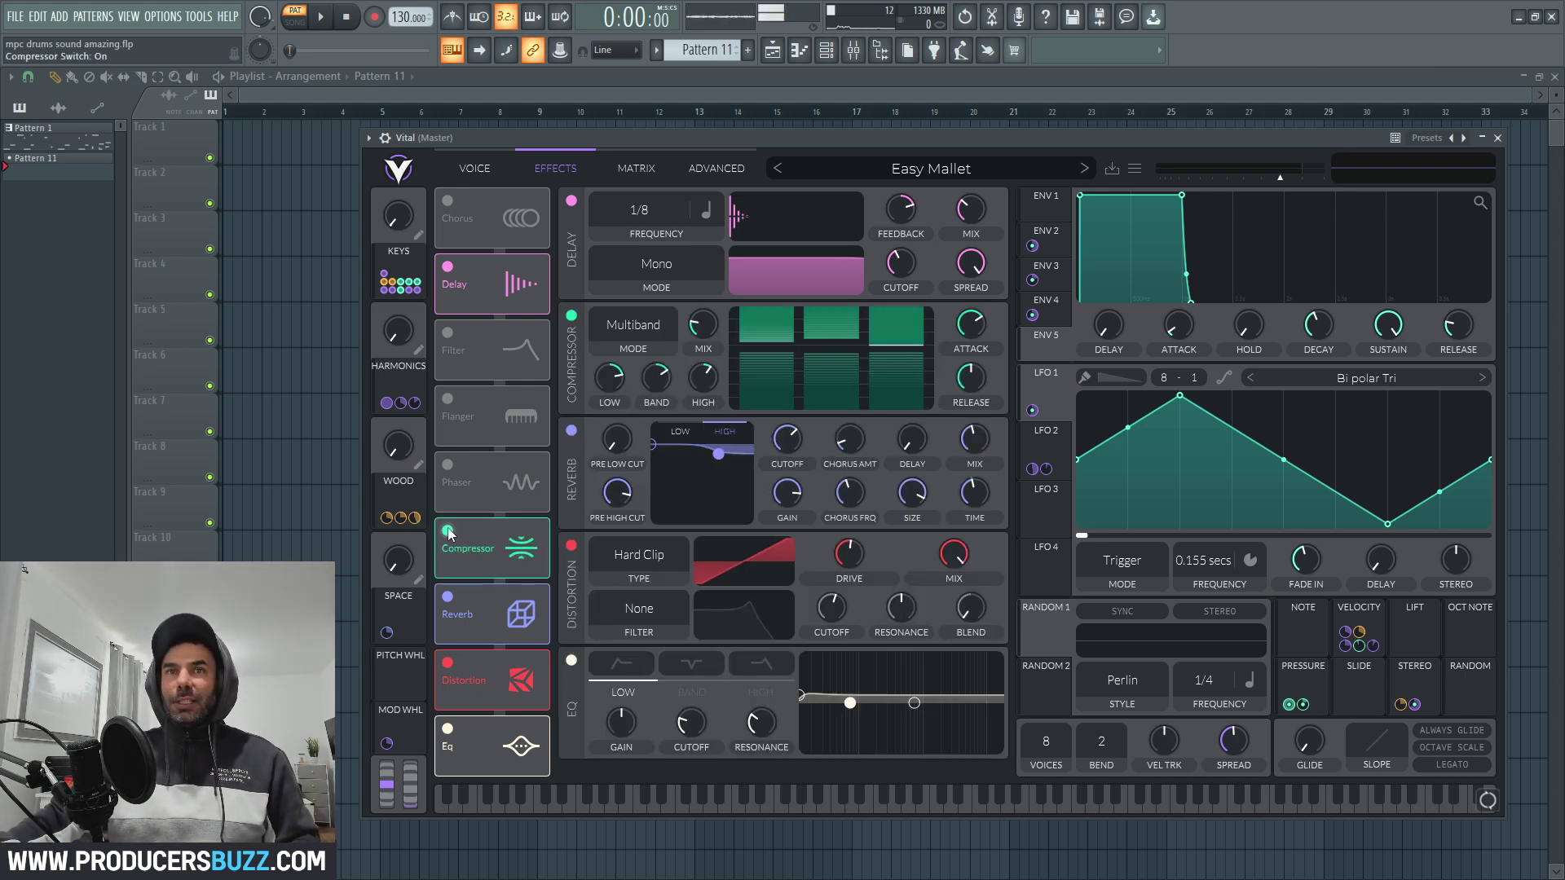
{"action": "left_click", "coordinate": [447, 464]}
{"action": "left_click", "coordinate": [448, 399]}
{"action": "left_click", "coordinate": [448, 335]}
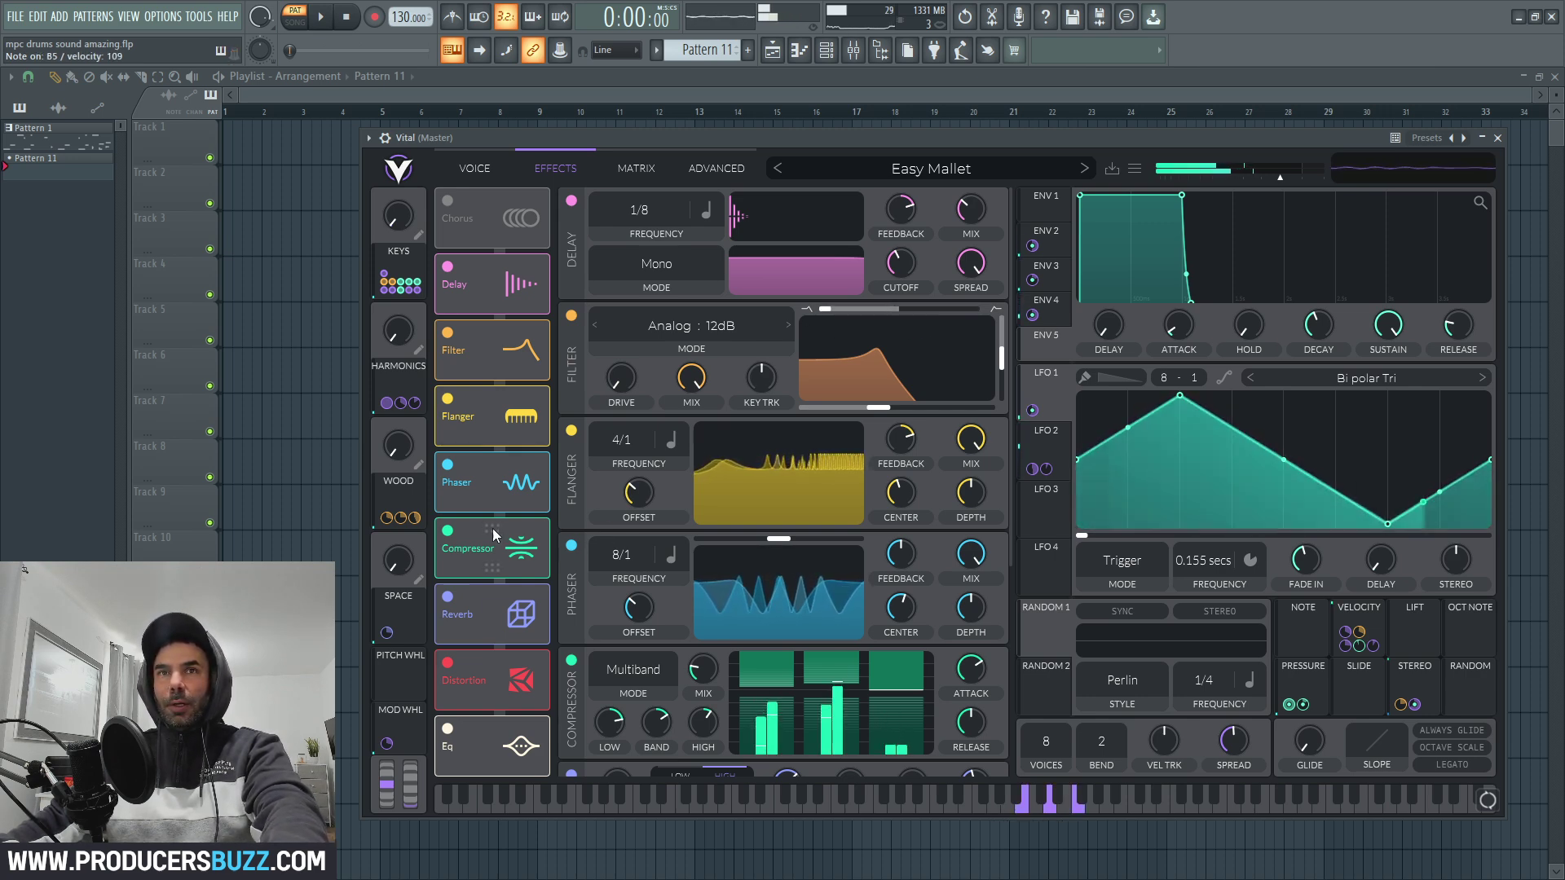
Switch off every active effect: Compressor, Reverb, Phaser, Flanger, Filter, Distortion, EQ and Delay.
{"action": "left_click", "coordinate": [448, 530]}
{"action": "left_click", "coordinate": [448, 597]}
{"action": "left_click", "coordinate": [447, 464]}
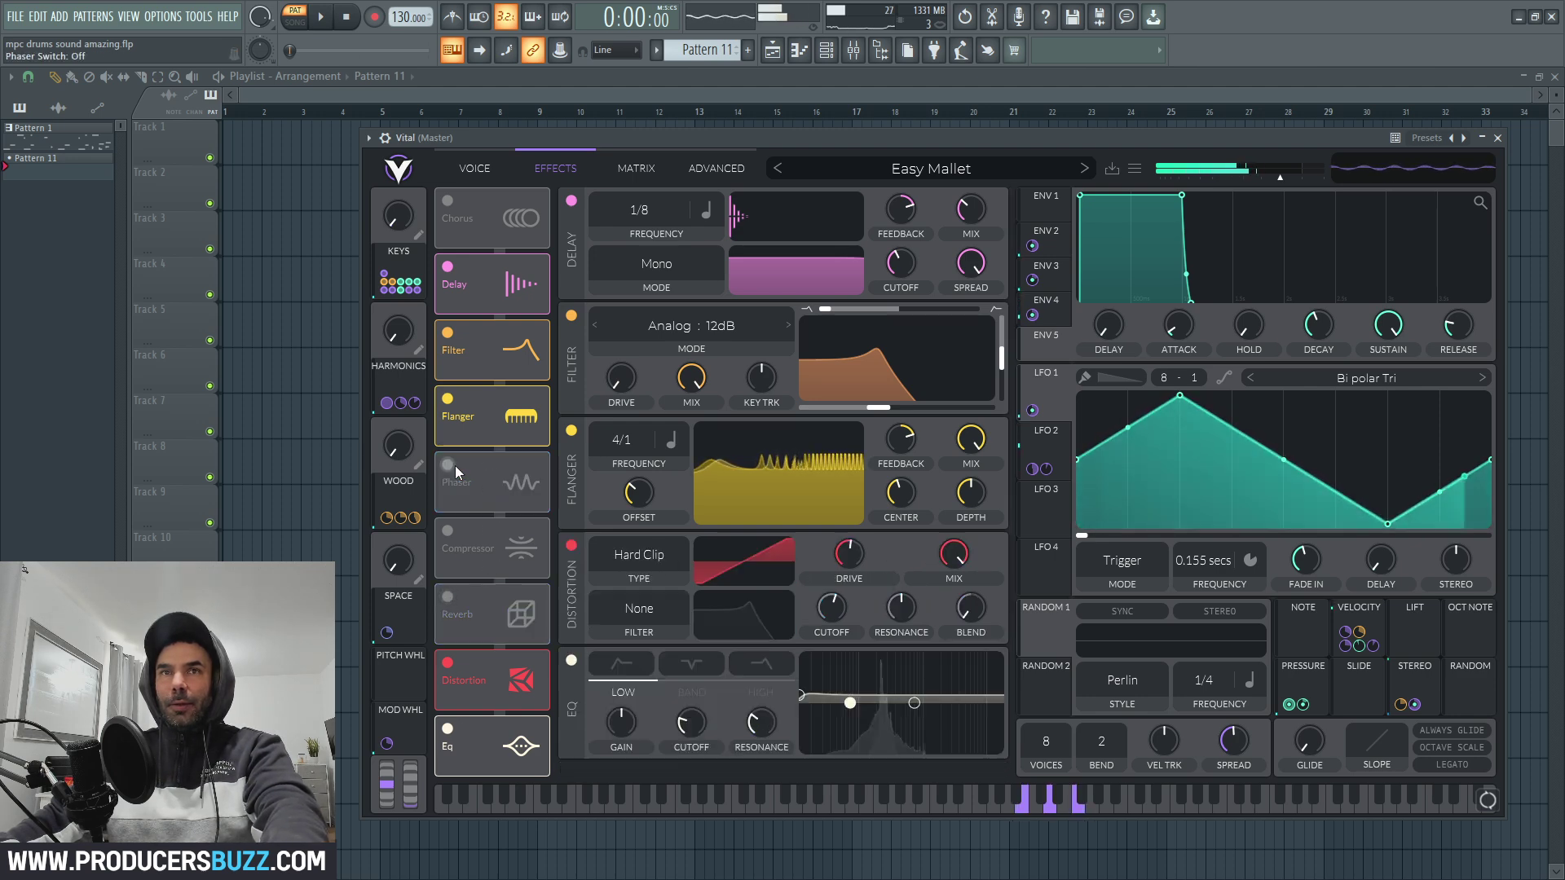
{"action": "left_click", "coordinate": [448, 399]}
{"action": "left_click", "coordinate": [448, 332]}
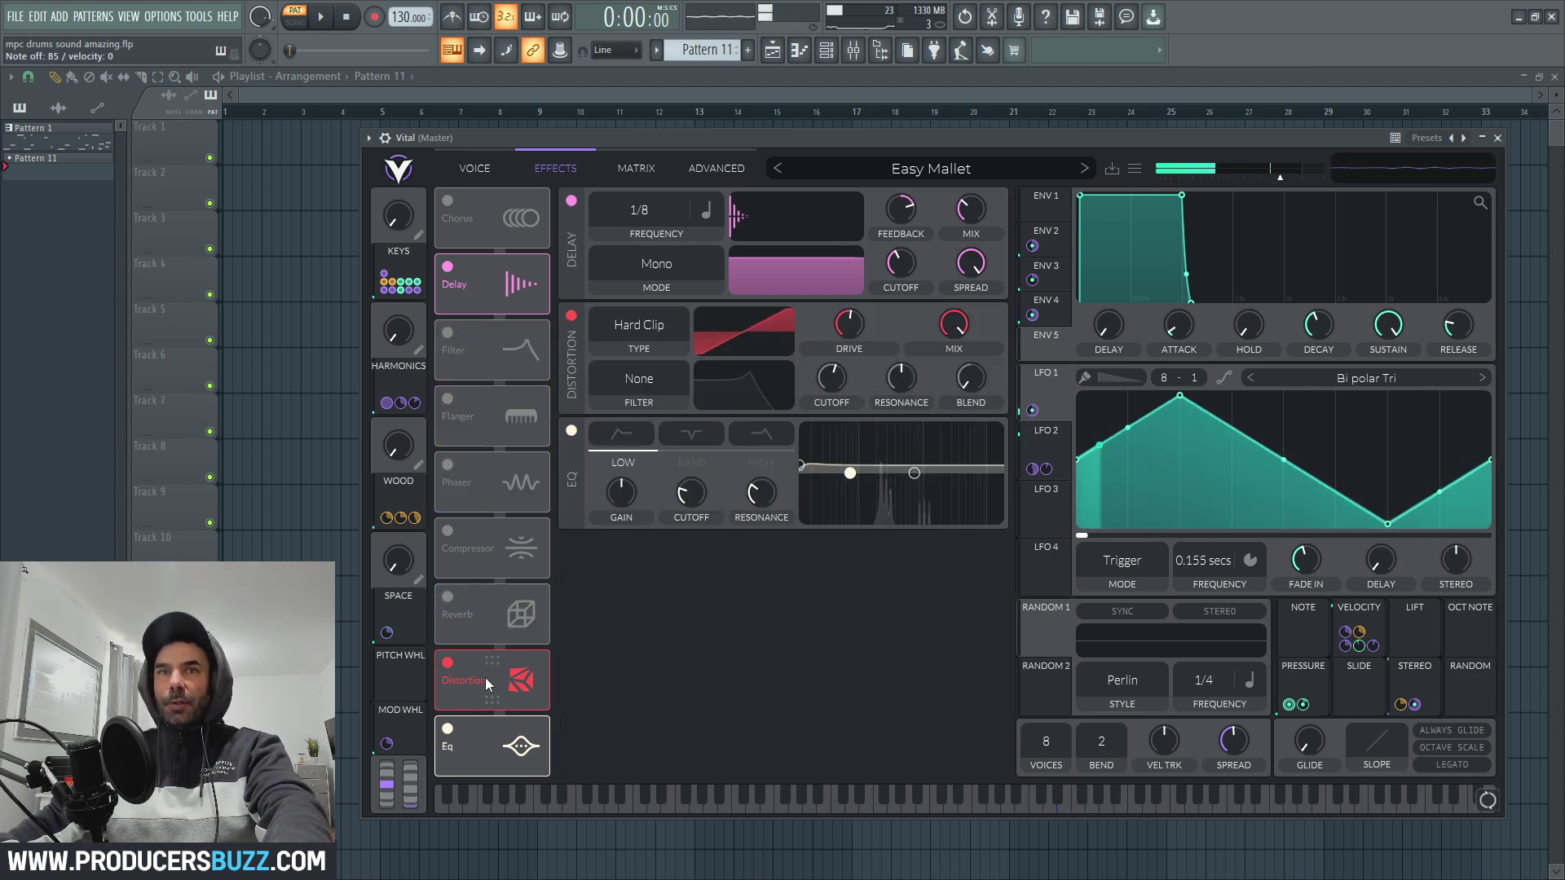
{"action": "left_click", "coordinate": [448, 663]}
{"action": "left_click", "coordinate": [447, 728]}
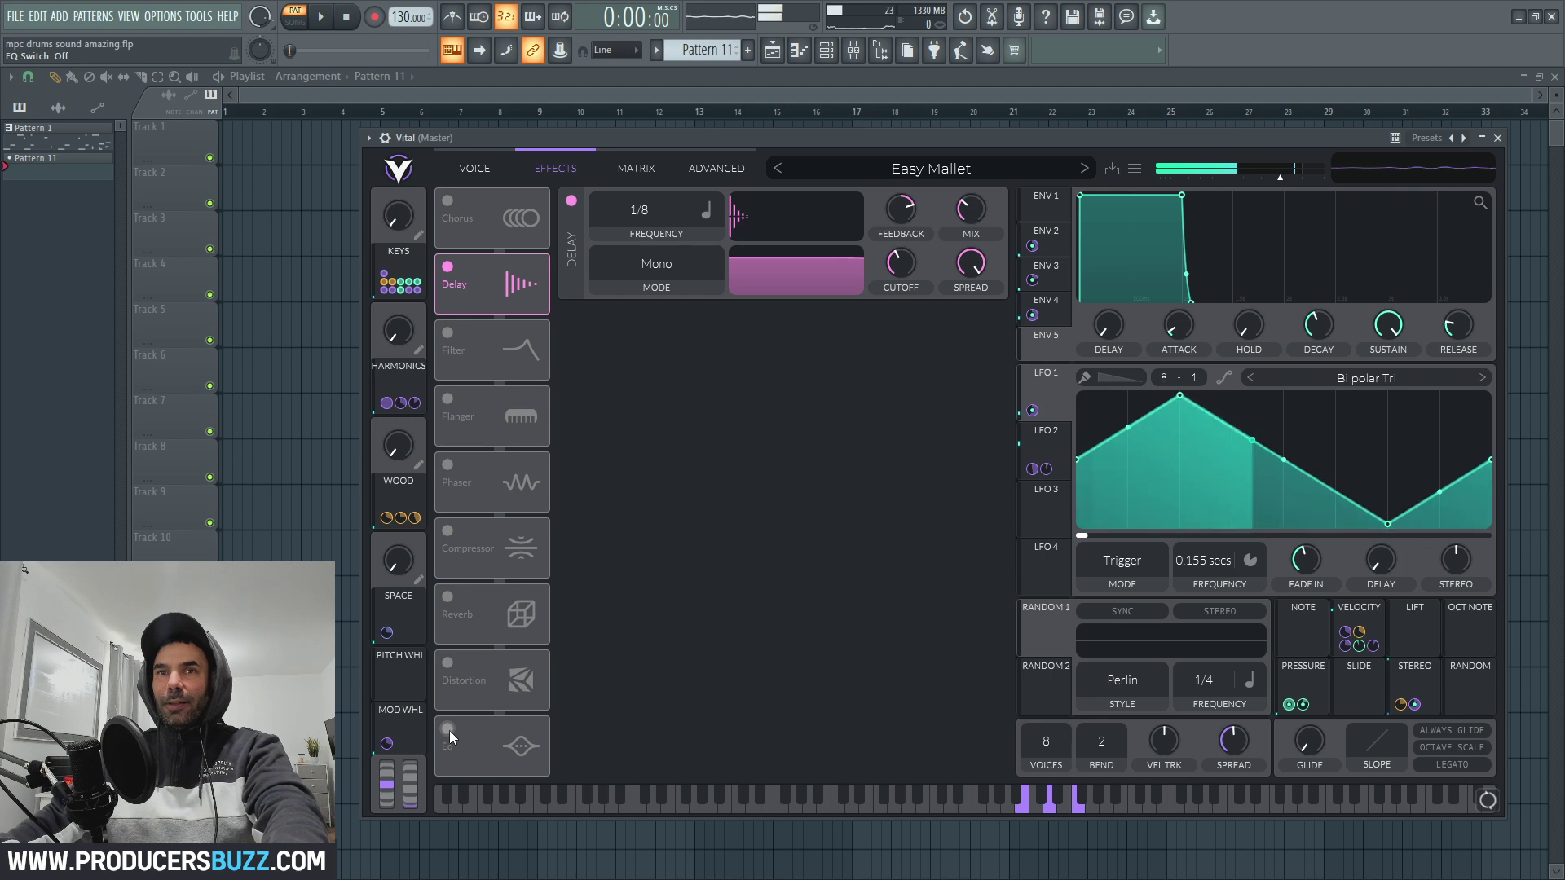
{"action": "left_click", "coordinate": [448, 267]}
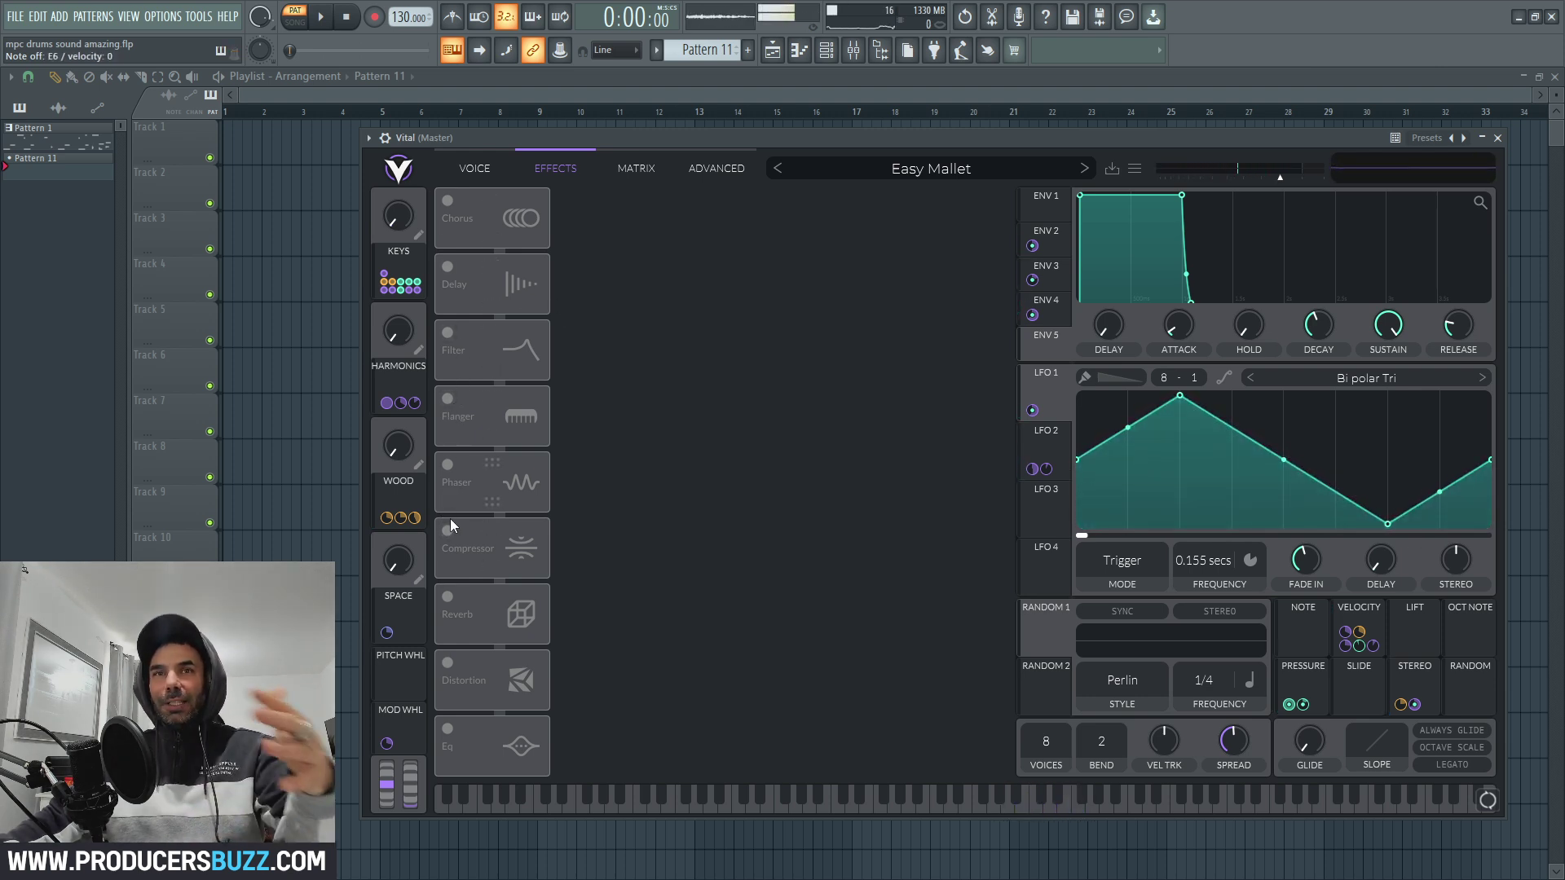
Shift the plugin window slightly left and enable the Flanger, Filter, Phaser, Compressor, Distortion, EQ, Chorus and Delay effects alongside Reverb.
{"action": "left_click", "coordinate": [475, 168]}
{"action": "left_click_drag", "start_coordinate": [858, 137], "coordinate": [836, 139]}
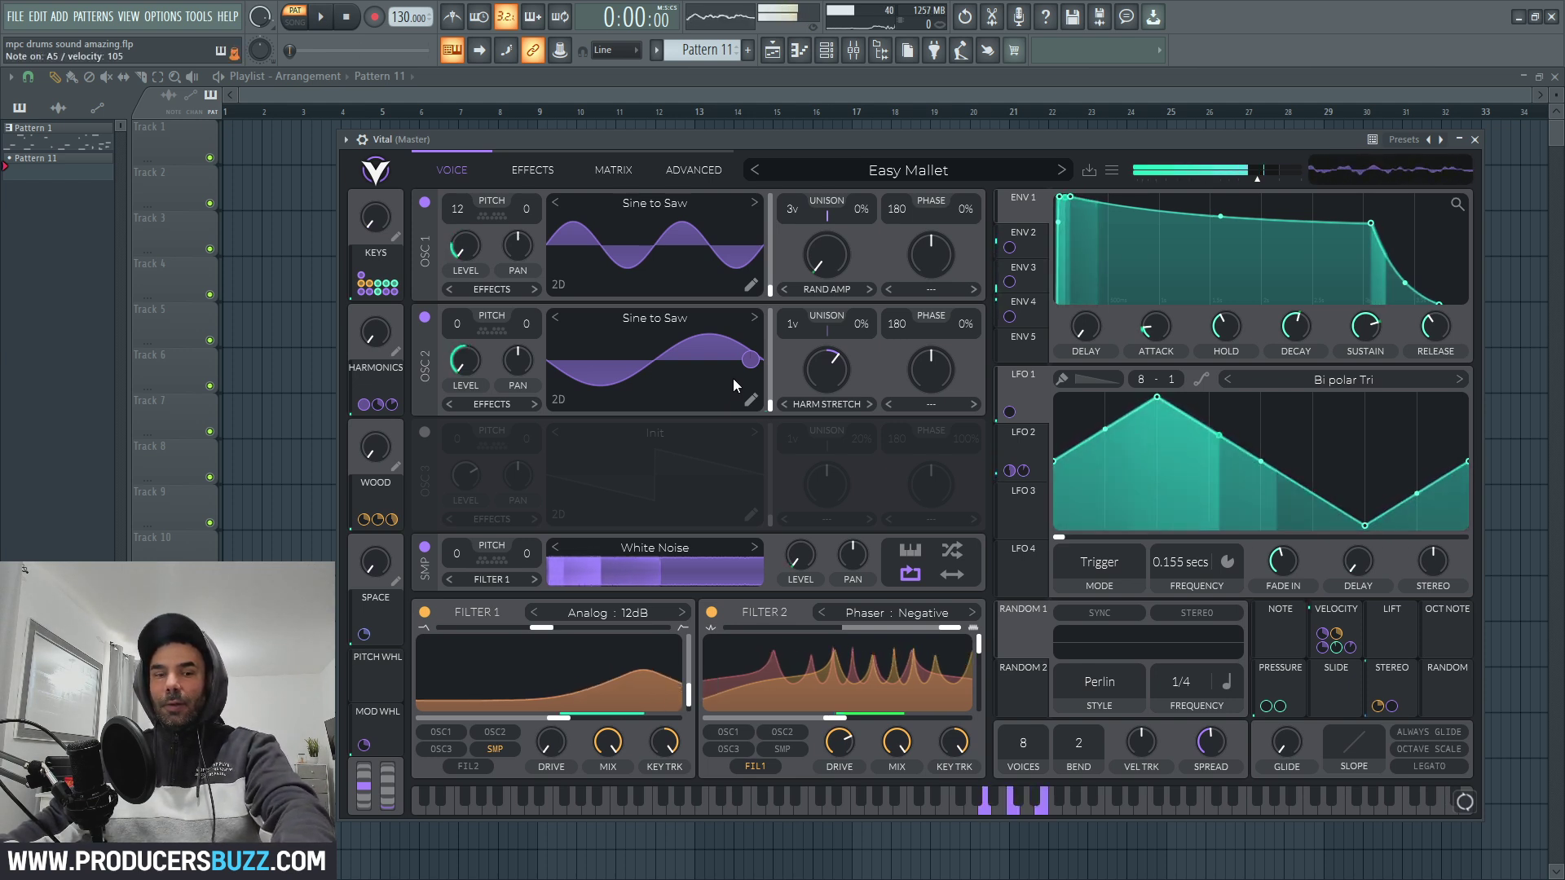
{"action": "left_click", "coordinate": [558, 169]}
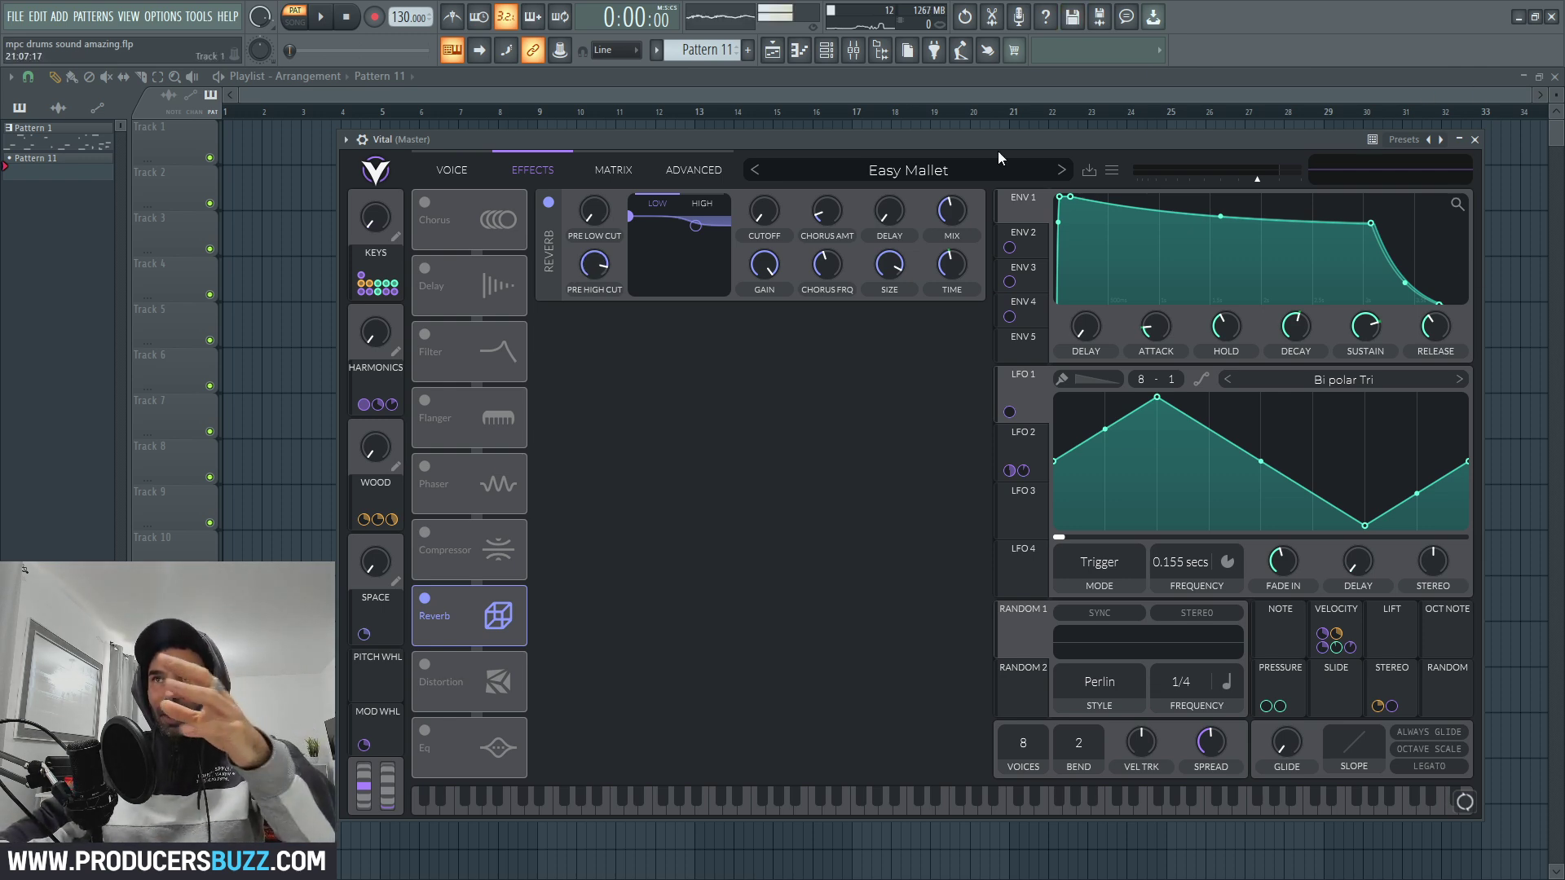
{"action": "left_click", "coordinate": [425, 401]}
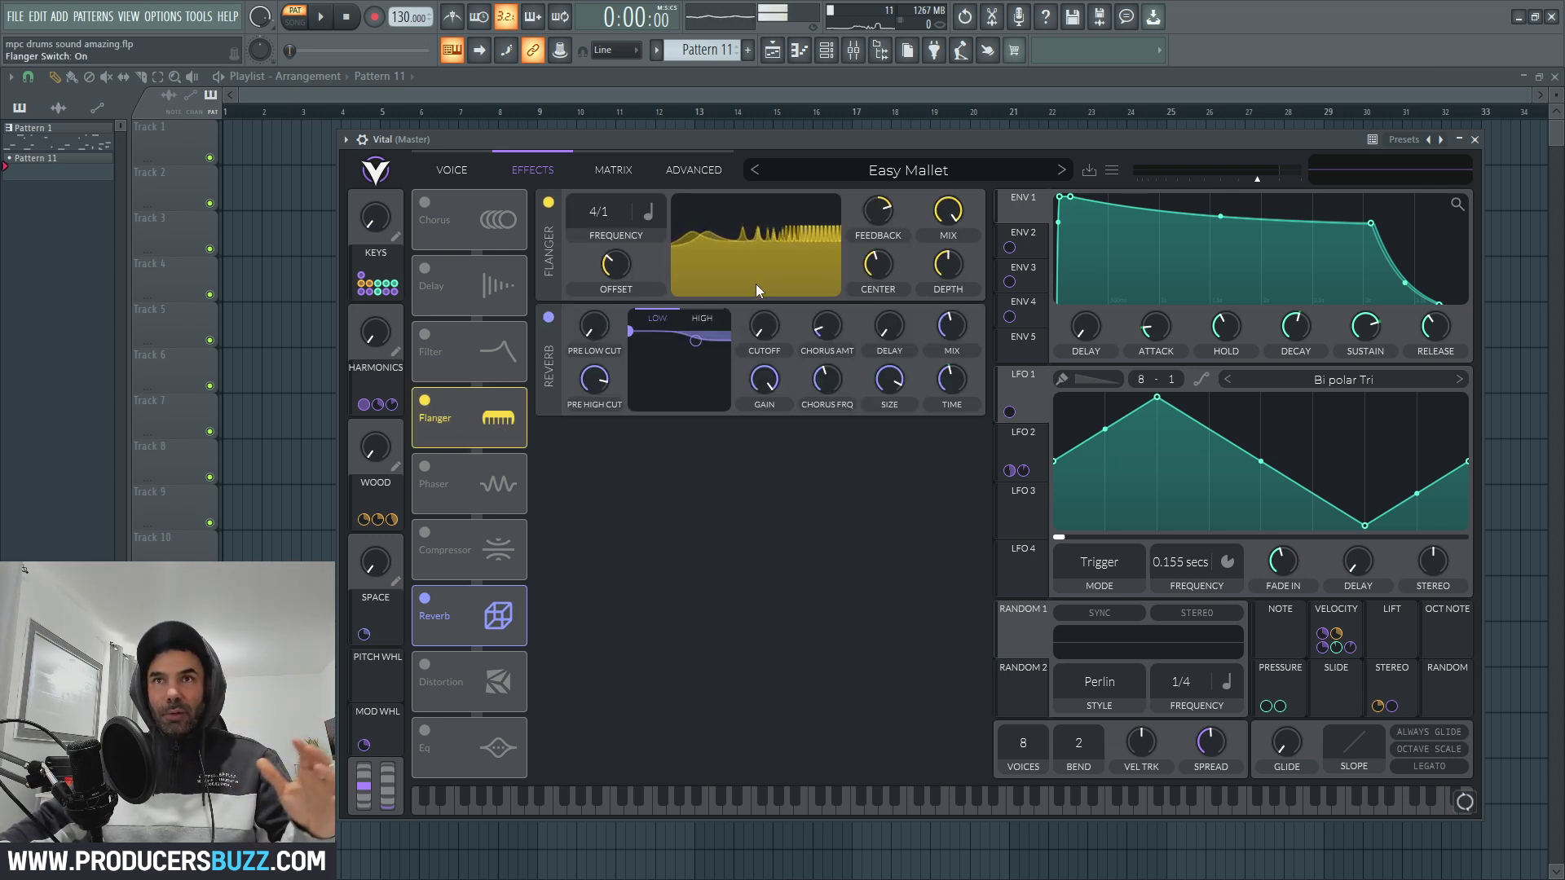
{"action": "left_click", "coordinate": [424, 334]}
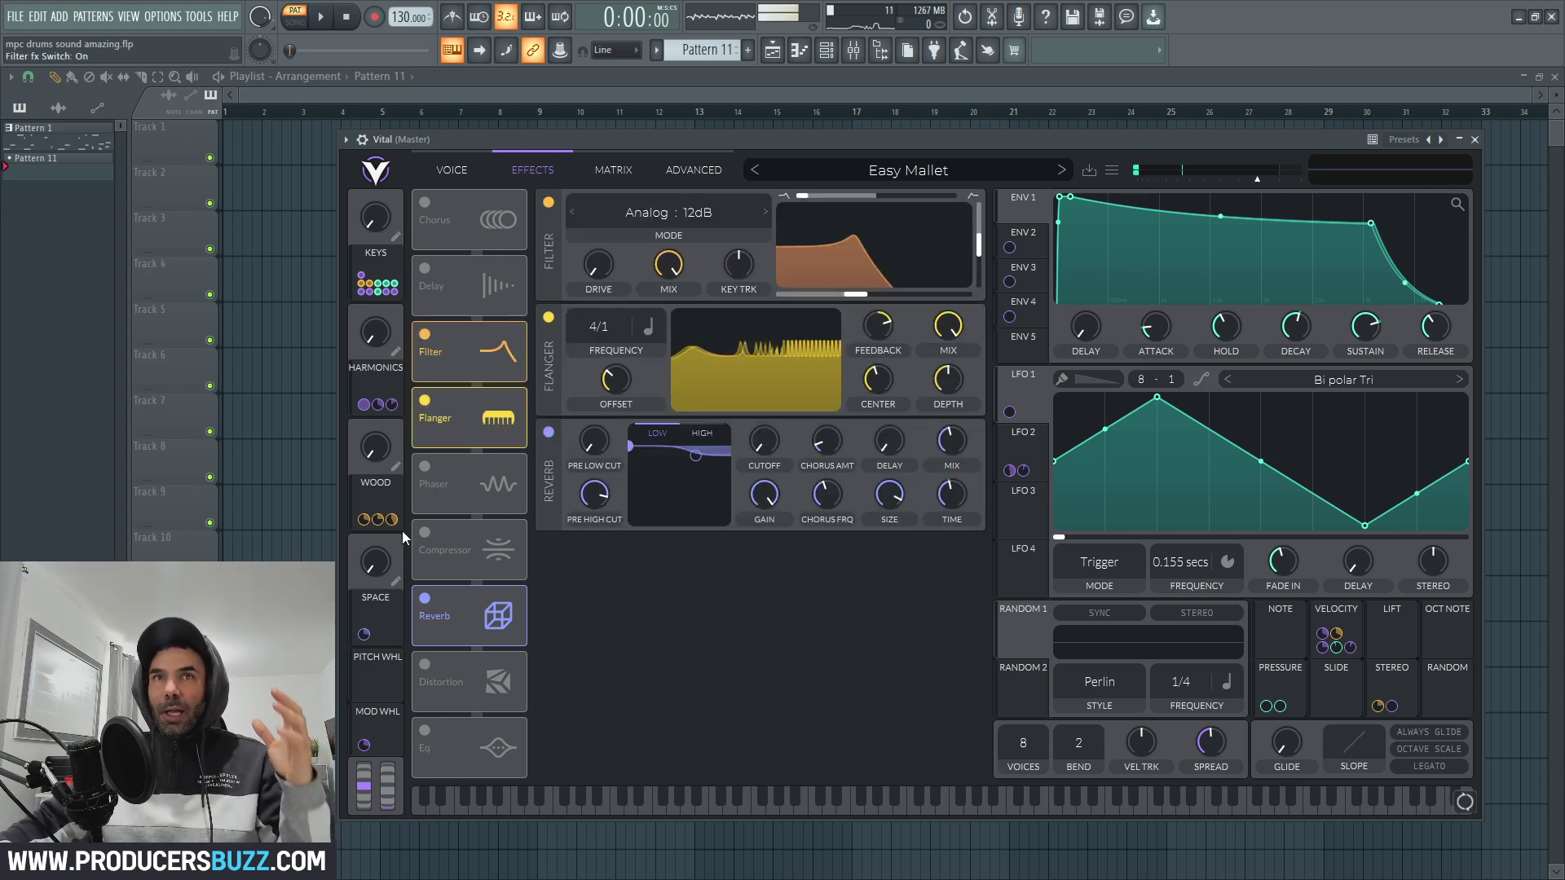
{"action": "left_click", "coordinate": [425, 466]}
{"action": "left_click", "coordinate": [424, 533]}
{"action": "left_click", "coordinate": [425, 665]}
{"action": "left_click", "coordinate": [425, 732]}
{"action": "left_click", "coordinate": [425, 202]}
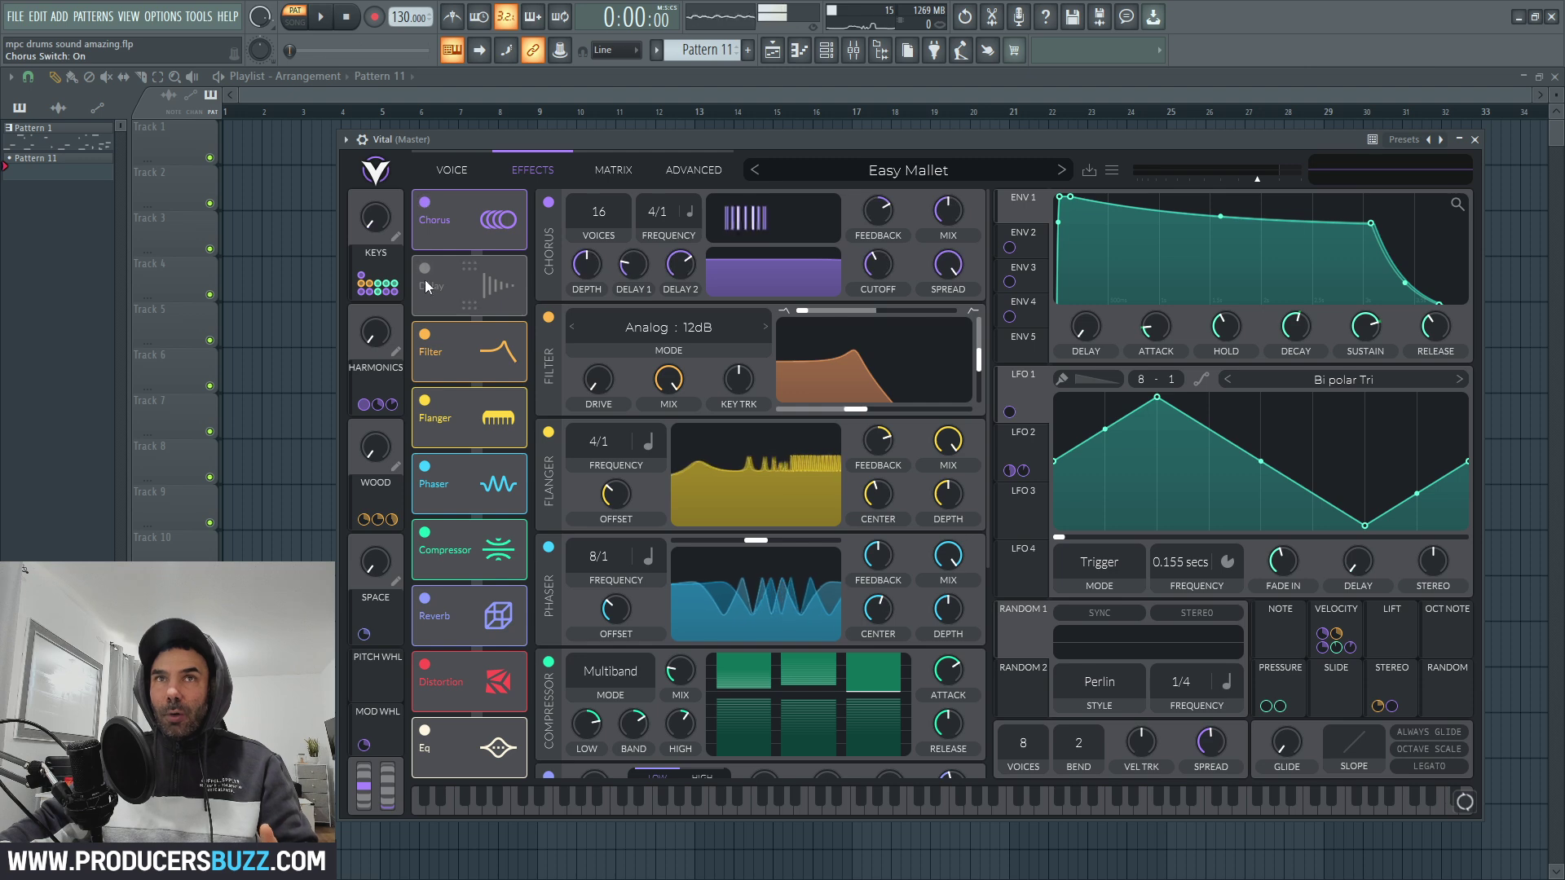
{"action": "left_click", "coordinate": [425, 269]}
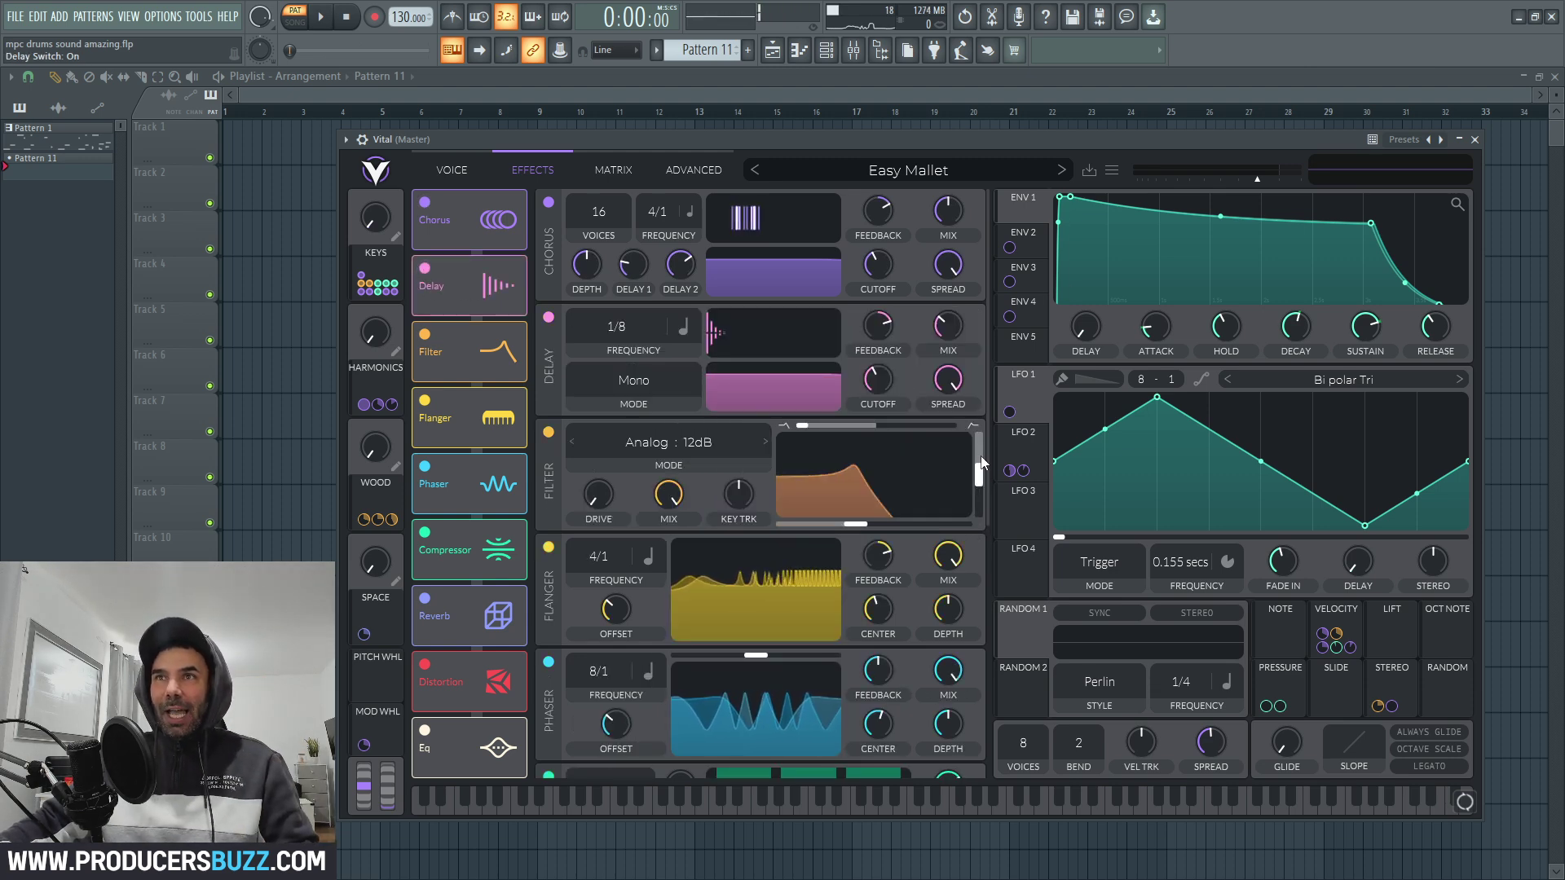
Review the full stack of enabled effect modules and their controls on the Effects page.
{"action": "scroll", "coordinate": [977, 448], "scroll_direction": "down", "scroll_amount": 4}
{"action": "scroll", "coordinate": [956, 489], "scroll_direction": "up", "scroll_amount": 2}
{"action": "scroll", "coordinate": [953, 490], "scroll_direction": "up", "scroll_amount": 1}
{"action": "scroll", "coordinate": [912, 619], "scroll_direction": "down", "scroll_amount": 2}
{"action": "scroll", "coordinate": [911, 620], "scroll_direction": "up", "scroll_amount": 1}
{"action": "left_click_drag", "start_coordinate": [982, 344], "coordinate": [1006, 192]}
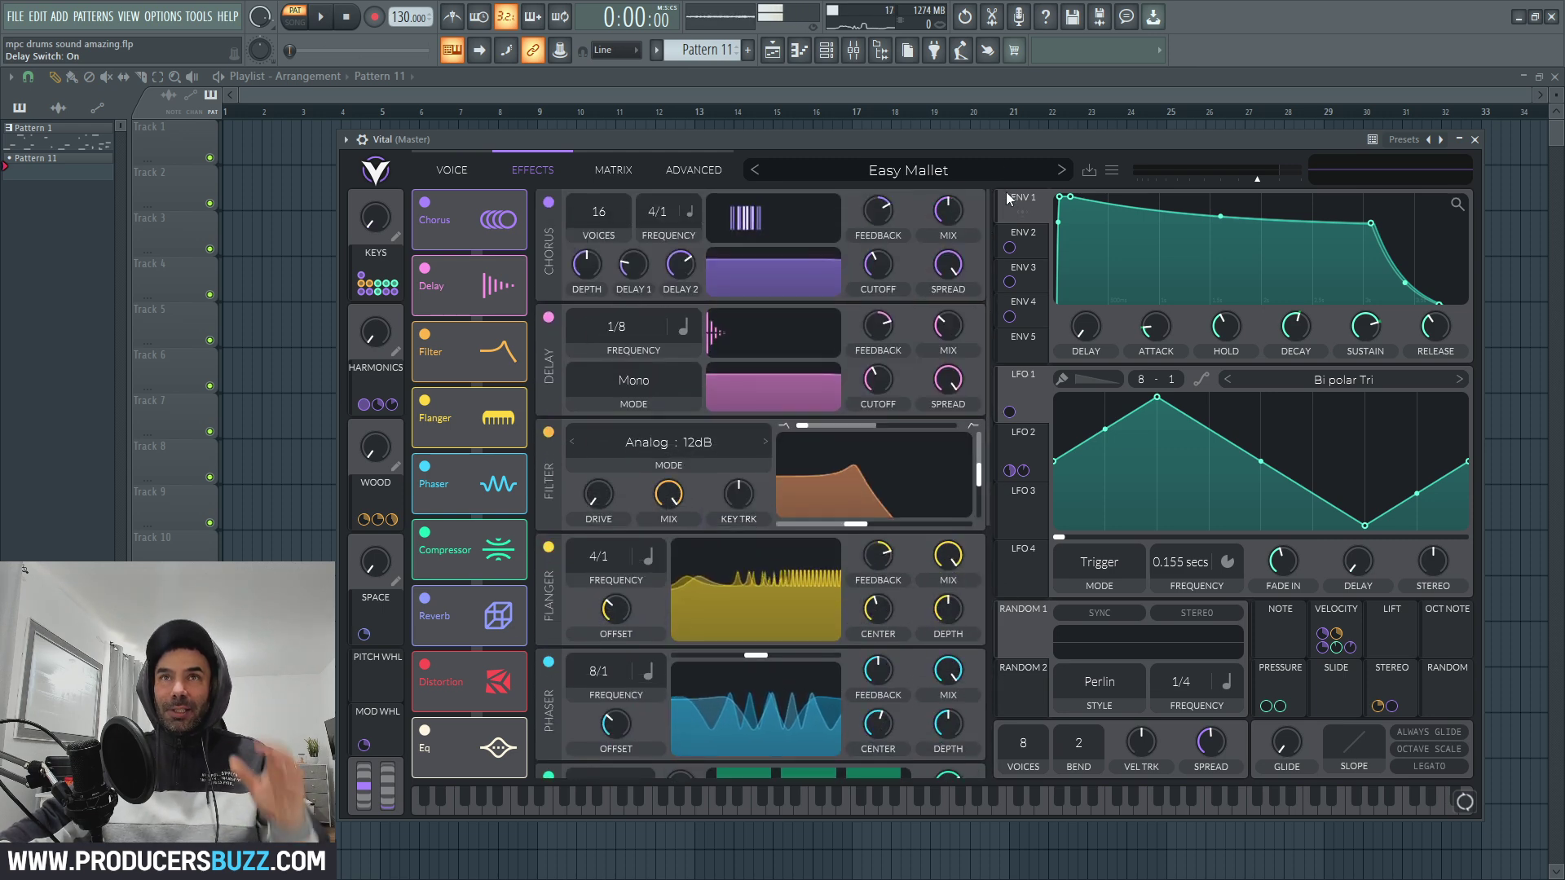
On the Matrix page, view the available modulation sources and set the Stereo to Filter 2 Cutoff amount to about -0.015.
{"action": "left_click", "coordinate": [613, 170]}
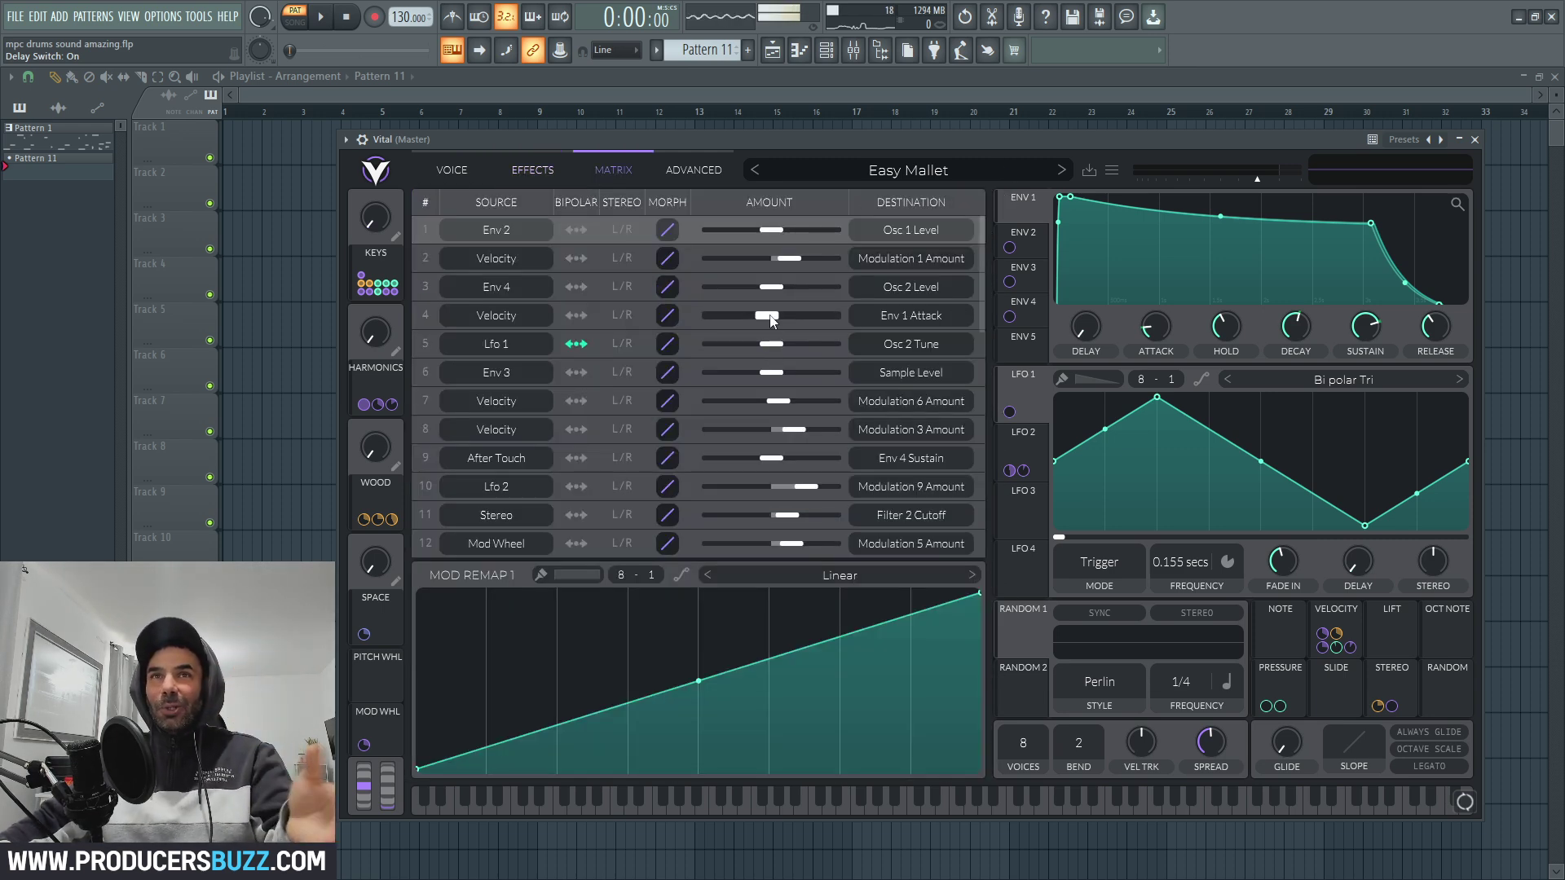
{"action": "left_click", "coordinate": [497, 316]}
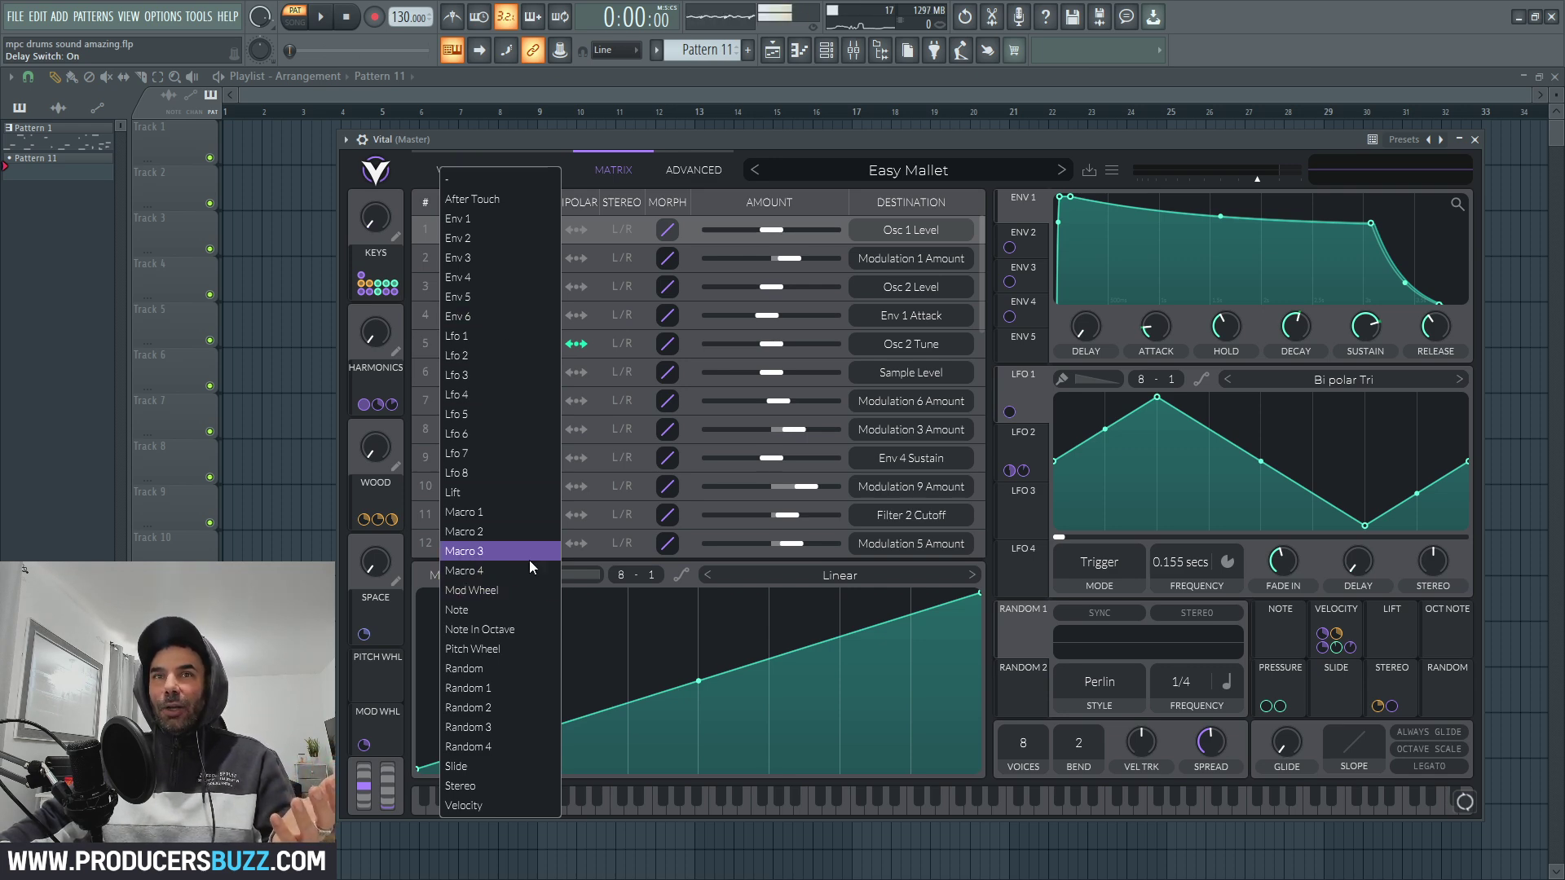
{"action": "left_click", "coordinate": [698, 545]}
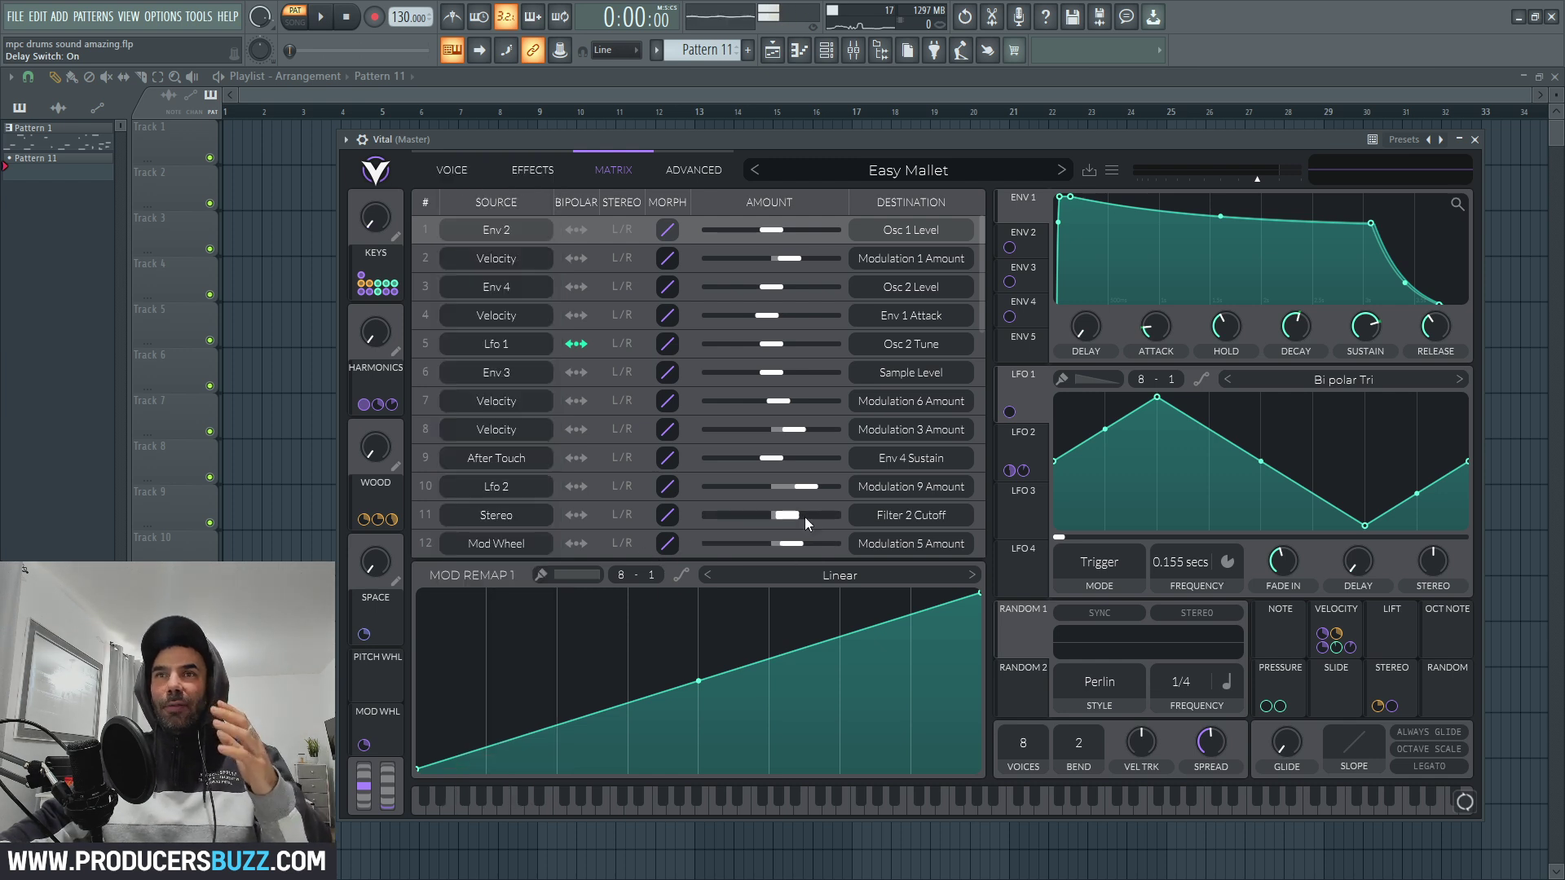
{"action": "mouse_move", "coordinate": [765, 526]}
{"action": "left_mouse_down"}
{"action": "mouse_move", "coordinate": [801, 529]}
{"action": "mouse_move", "coordinate": [777, 529]}
{"action": "left_mouse_up"}
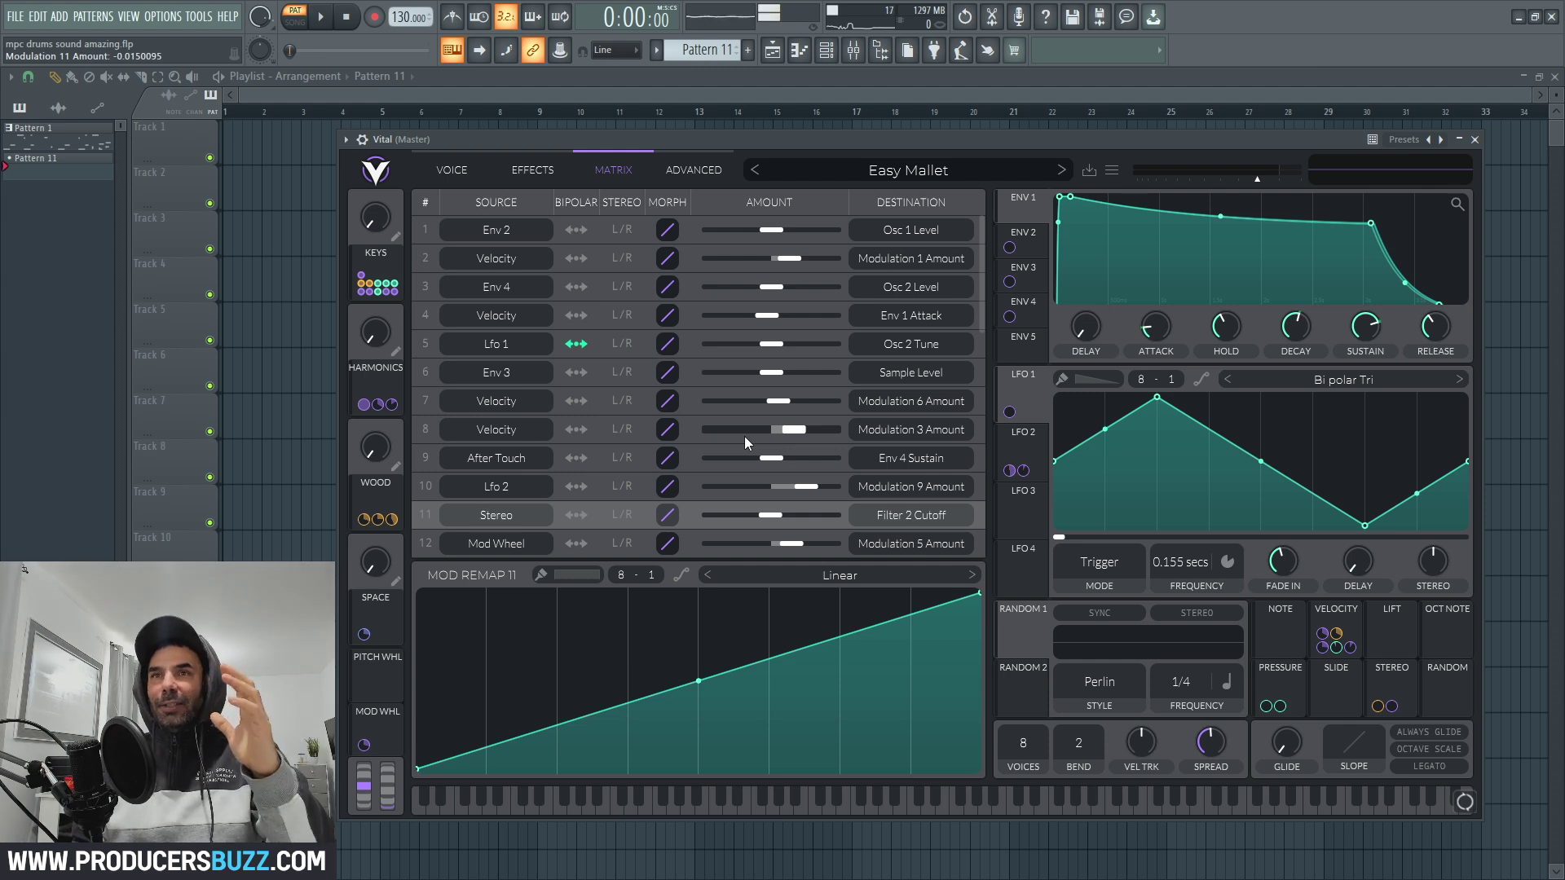
Sort the modulation matrix by amount in both directions, by source, and finally by amount from highest to lowest.
{"action": "left_click", "coordinate": [778, 203]}
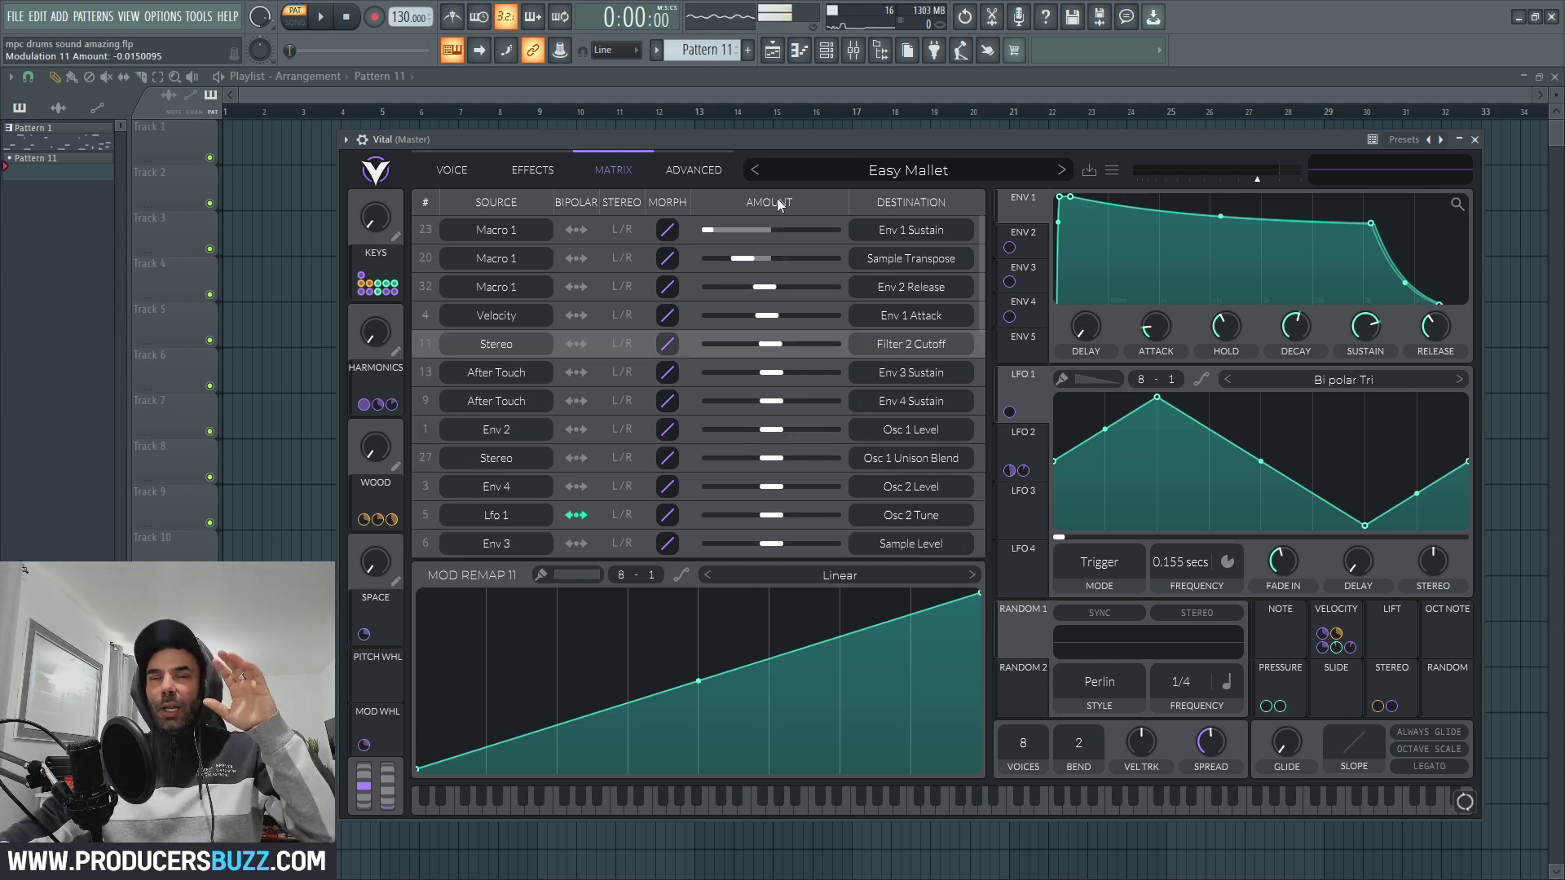
{"action": "left_click", "coordinate": [769, 203]}
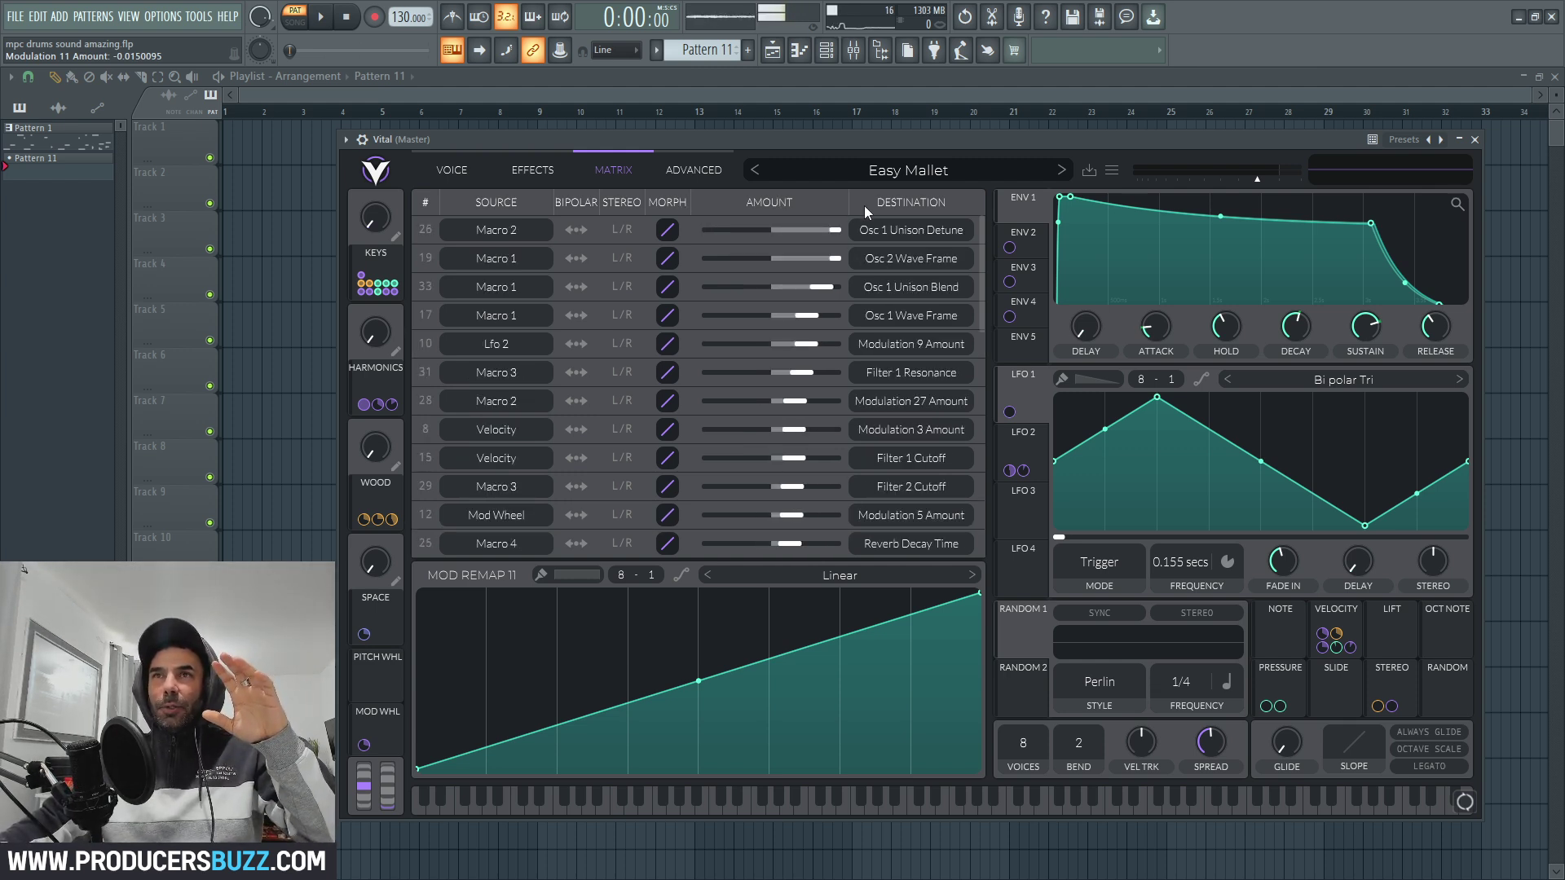
{"action": "left_click", "coordinate": [505, 204]}
{"action": "left_click", "coordinate": [493, 204]}
{"action": "left_click", "coordinate": [493, 204]}
{"action": "left_click", "coordinate": [771, 203]}
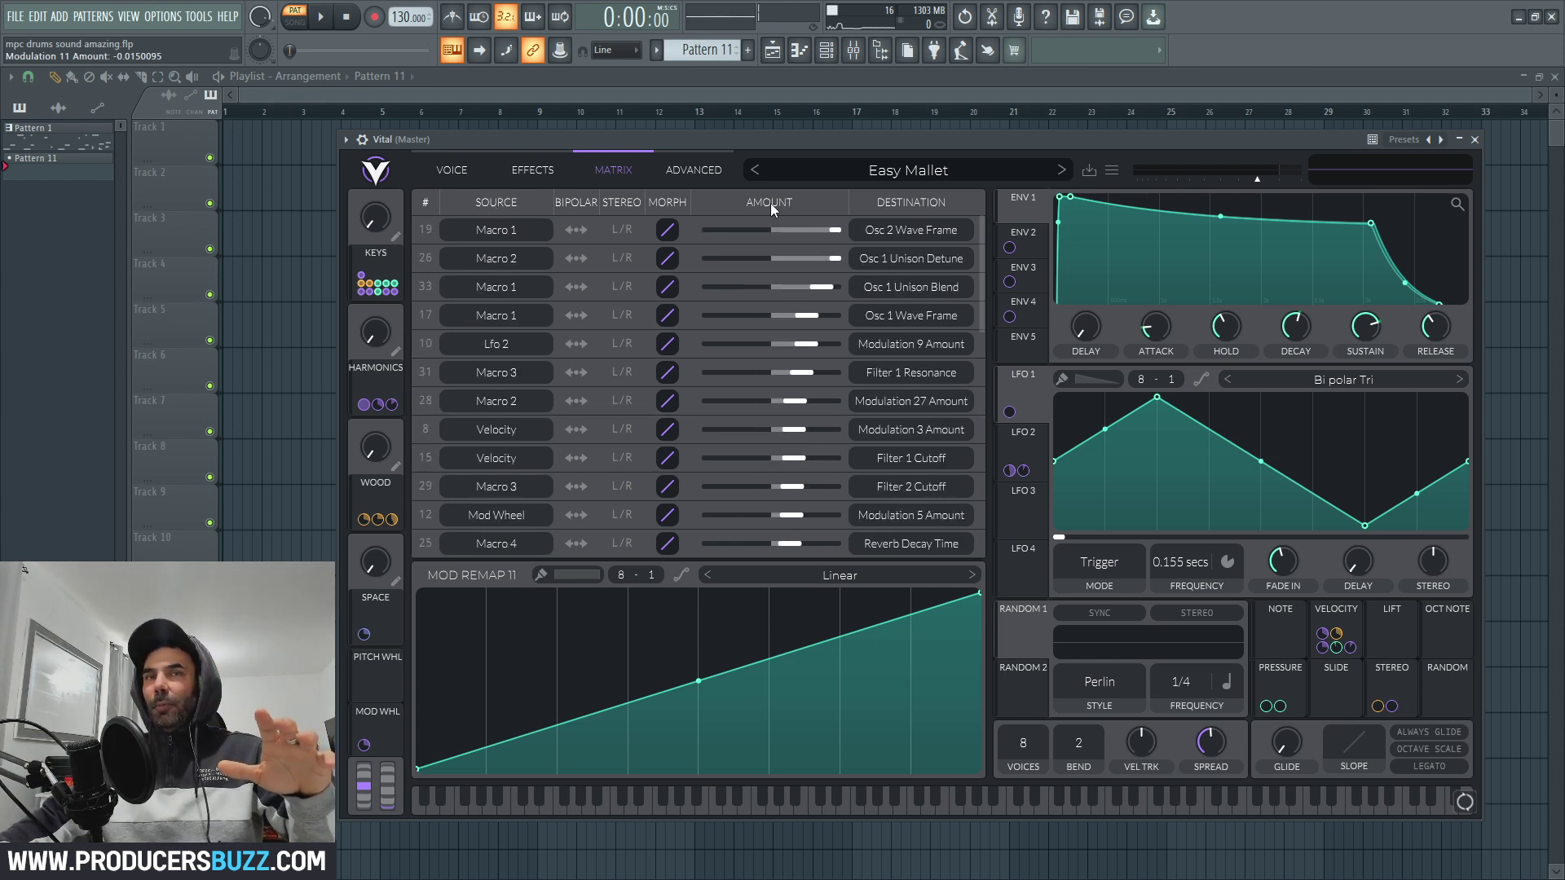